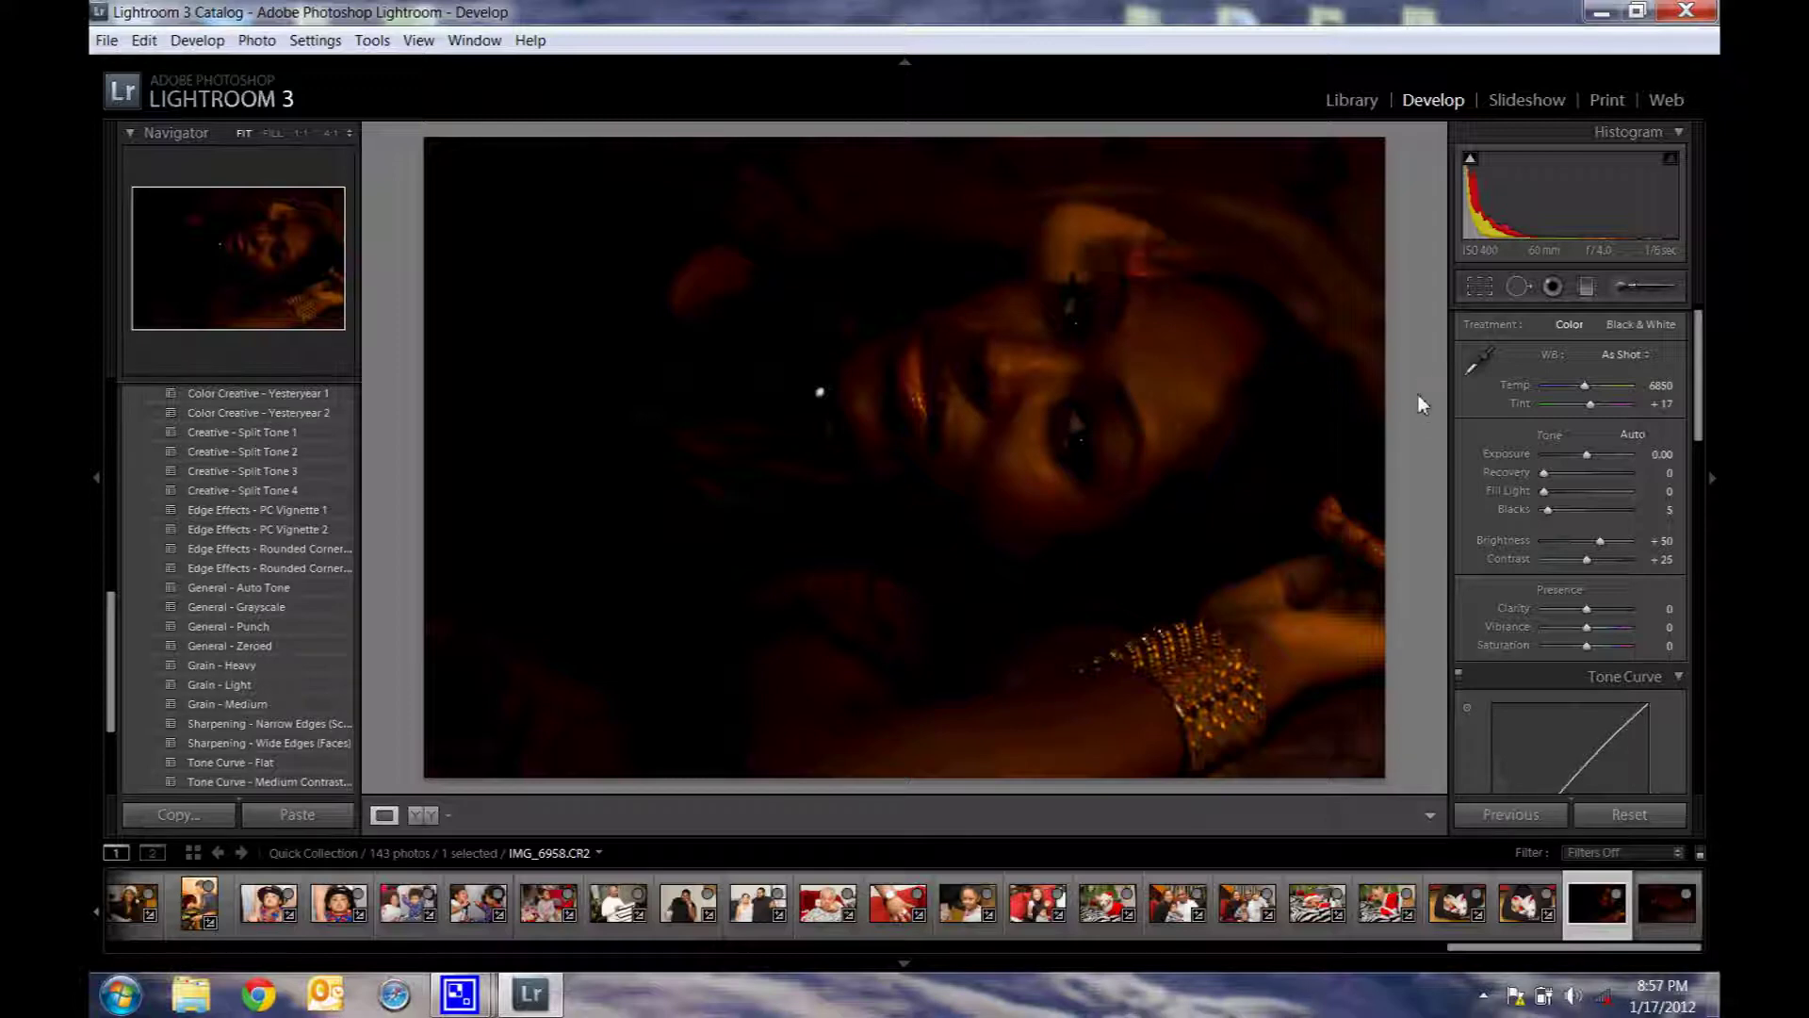
Dismiss the color scheme notification.
{"action": "left_click", "coordinate": [1473, 160]}
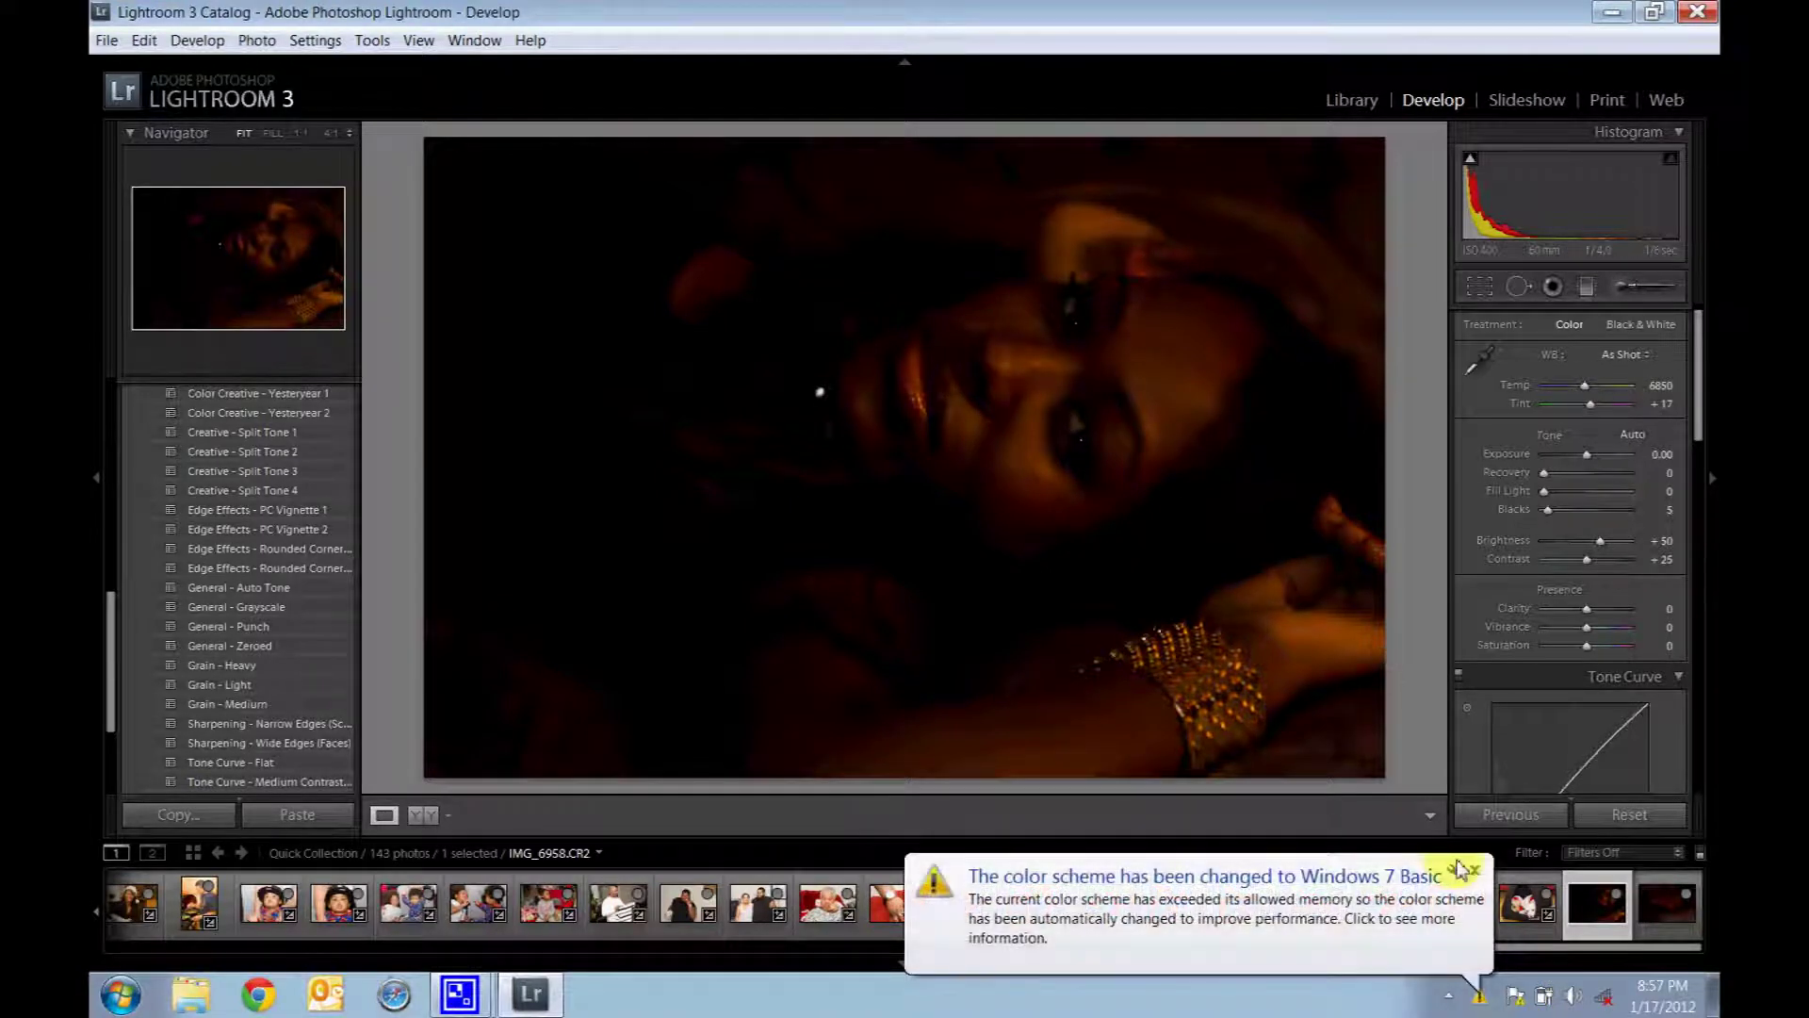
{"action": "left_click", "coordinate": [1475, 875]}
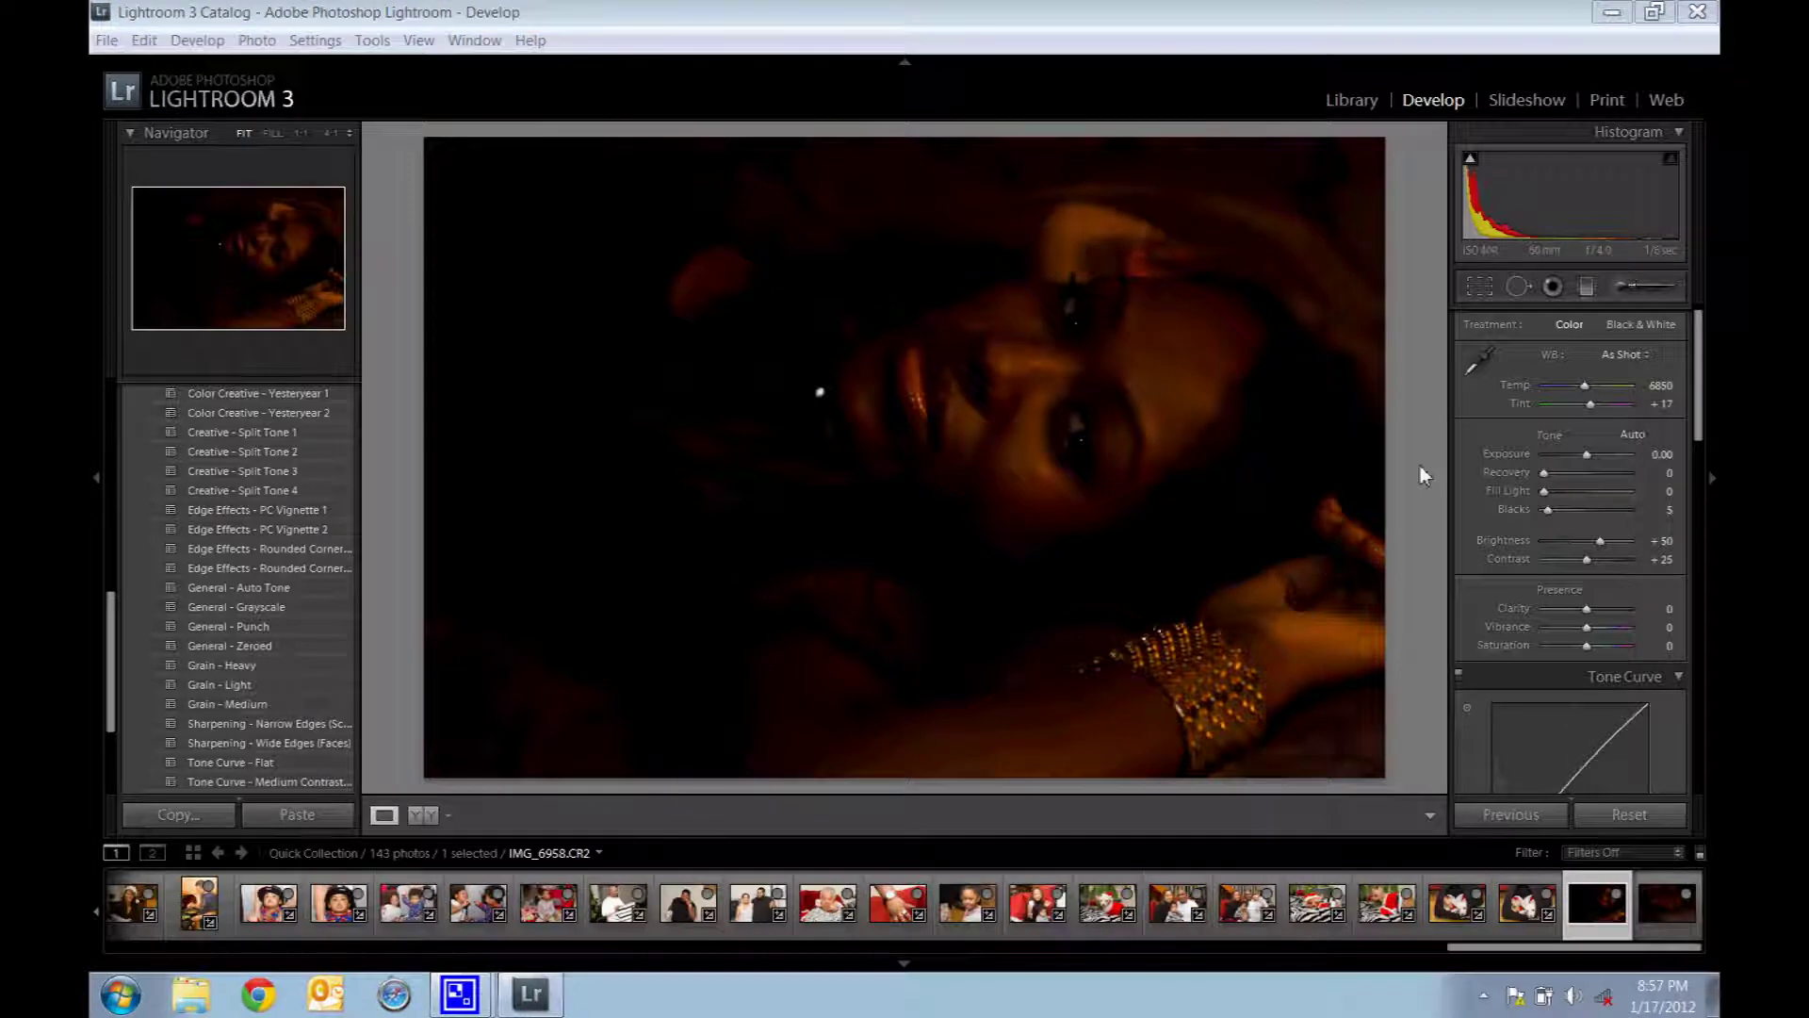
Crop the photo slightly tighter on all four sides and apply the crop.
{"action": "left_click", "coordinate": [1480, 289]}
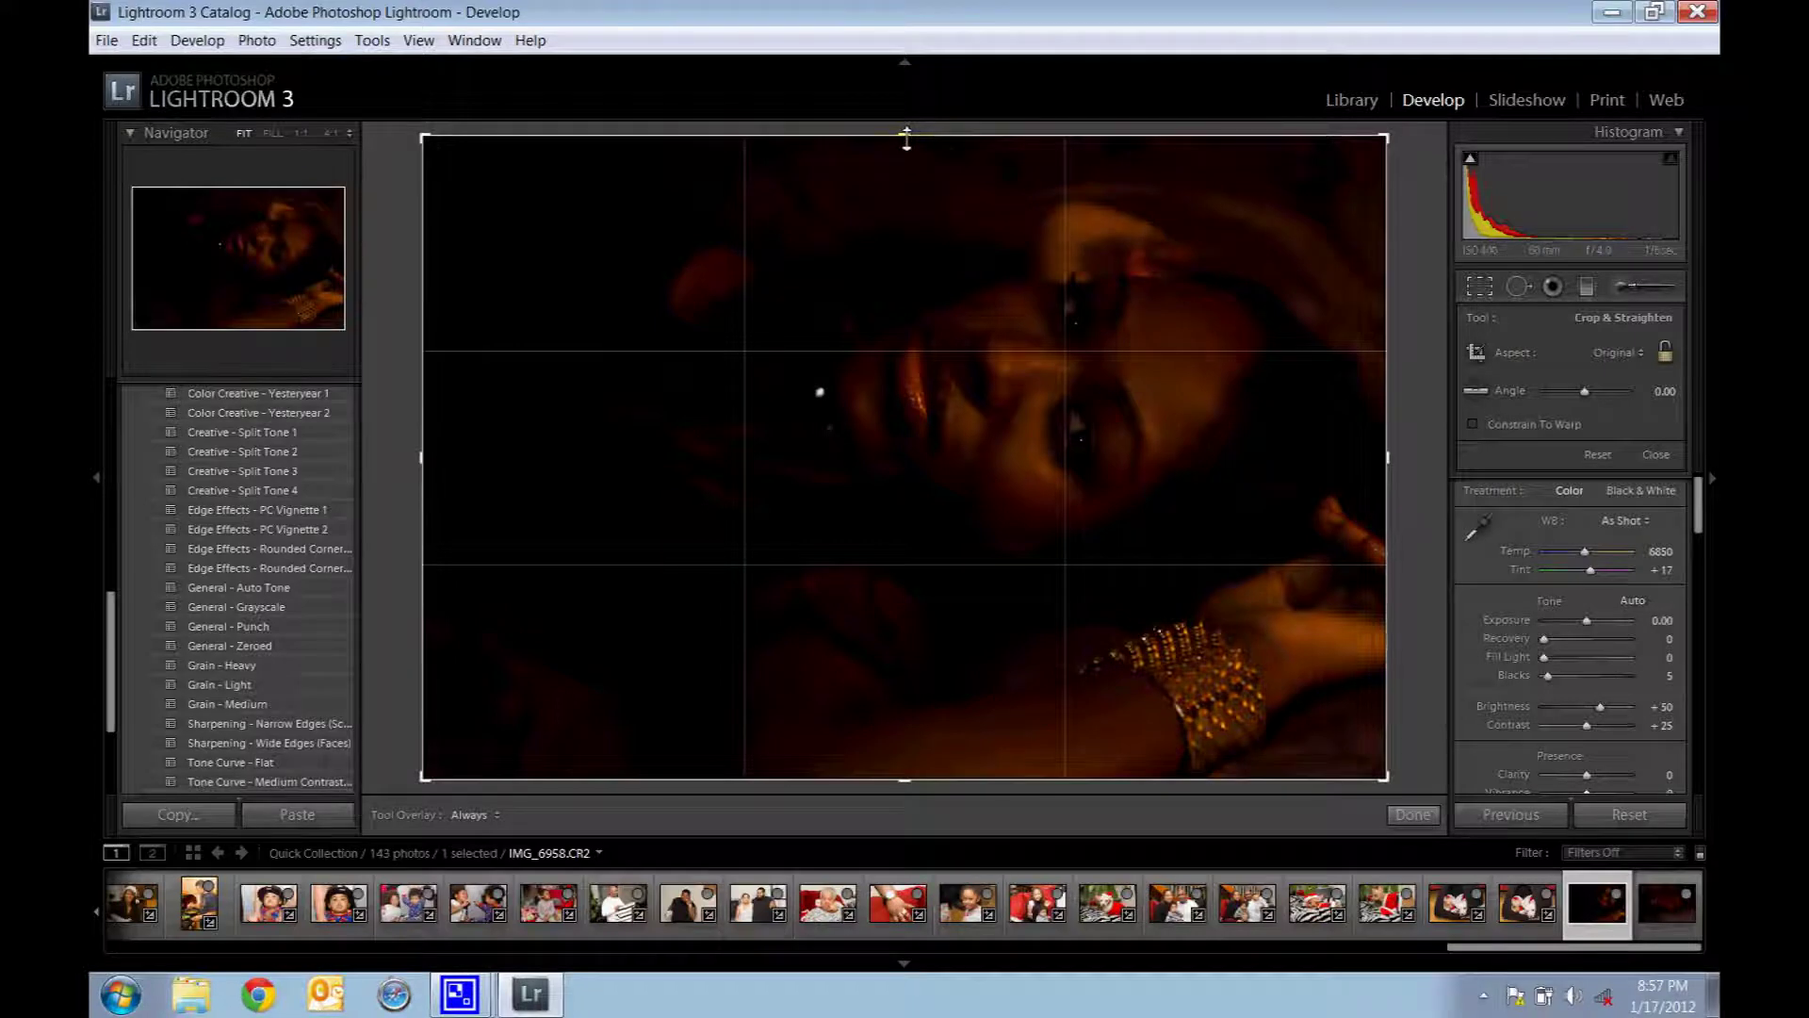
{"action": "left_click_drag", "start_coordinate": [907, 139], "coordinate": [905, 154]}
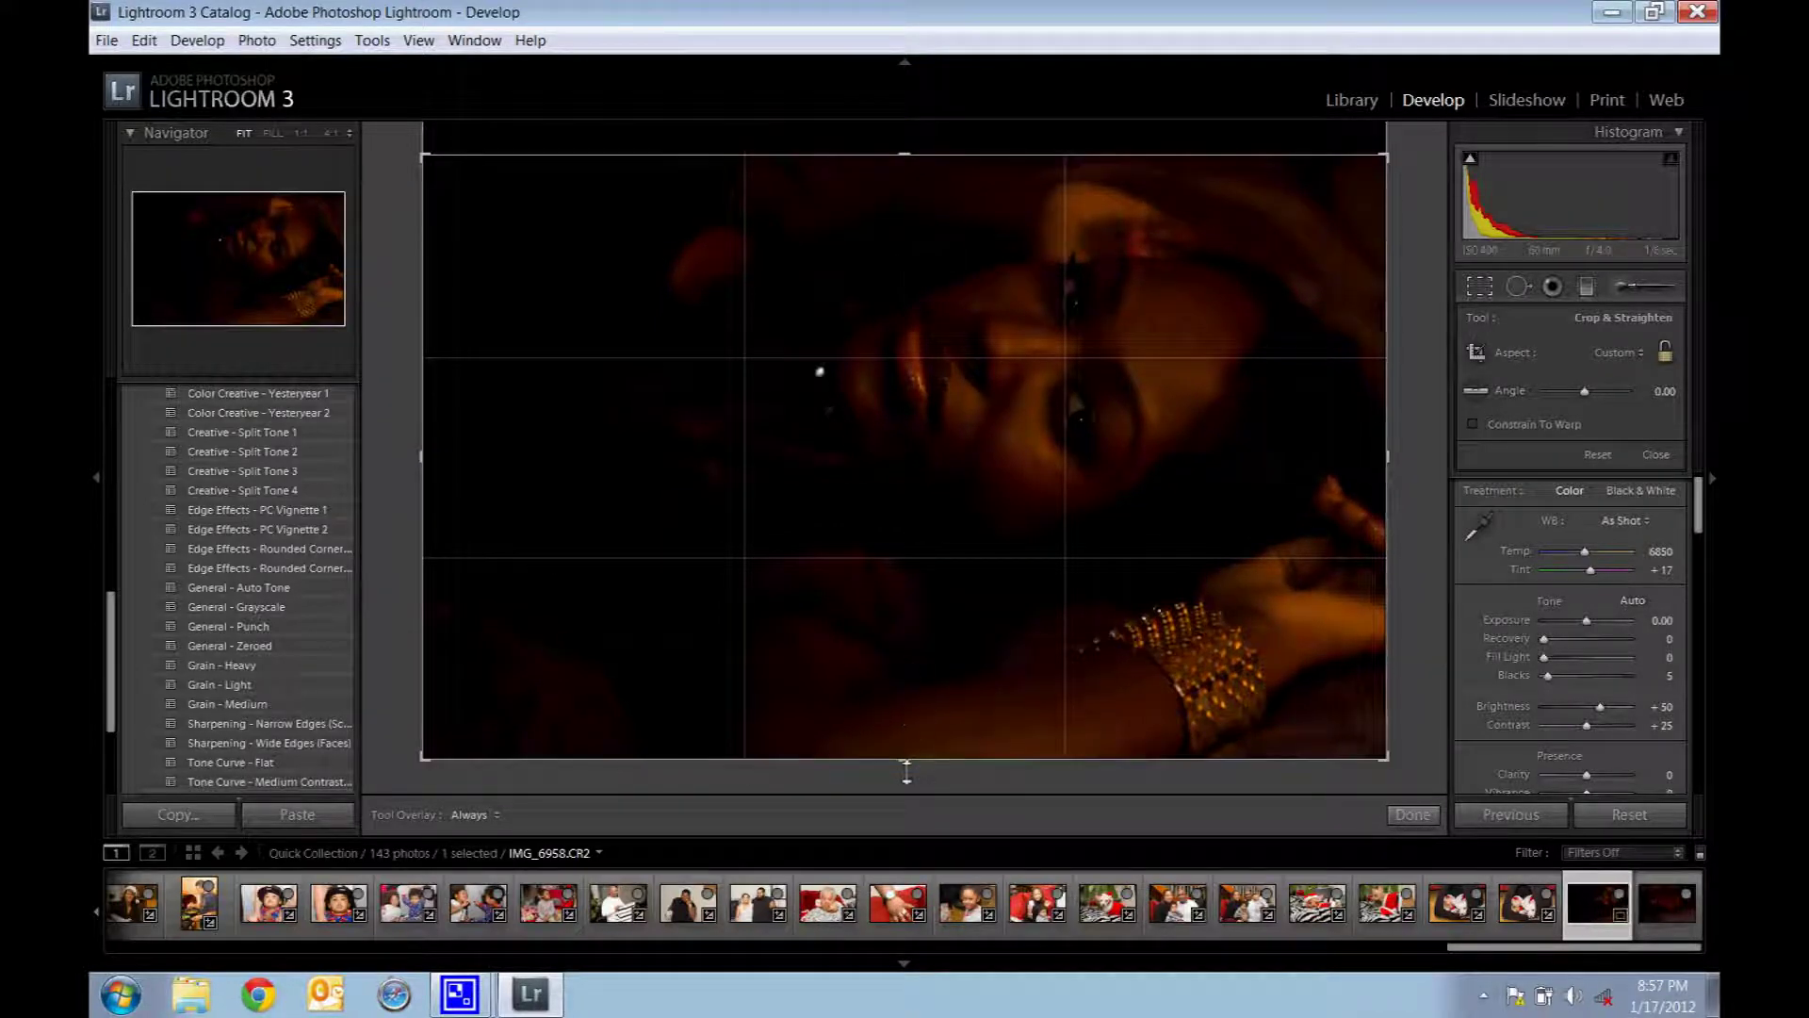
{"action": "left_click_drag", "start_coordinate": [907, 771], "coordinate": [905, 738]}
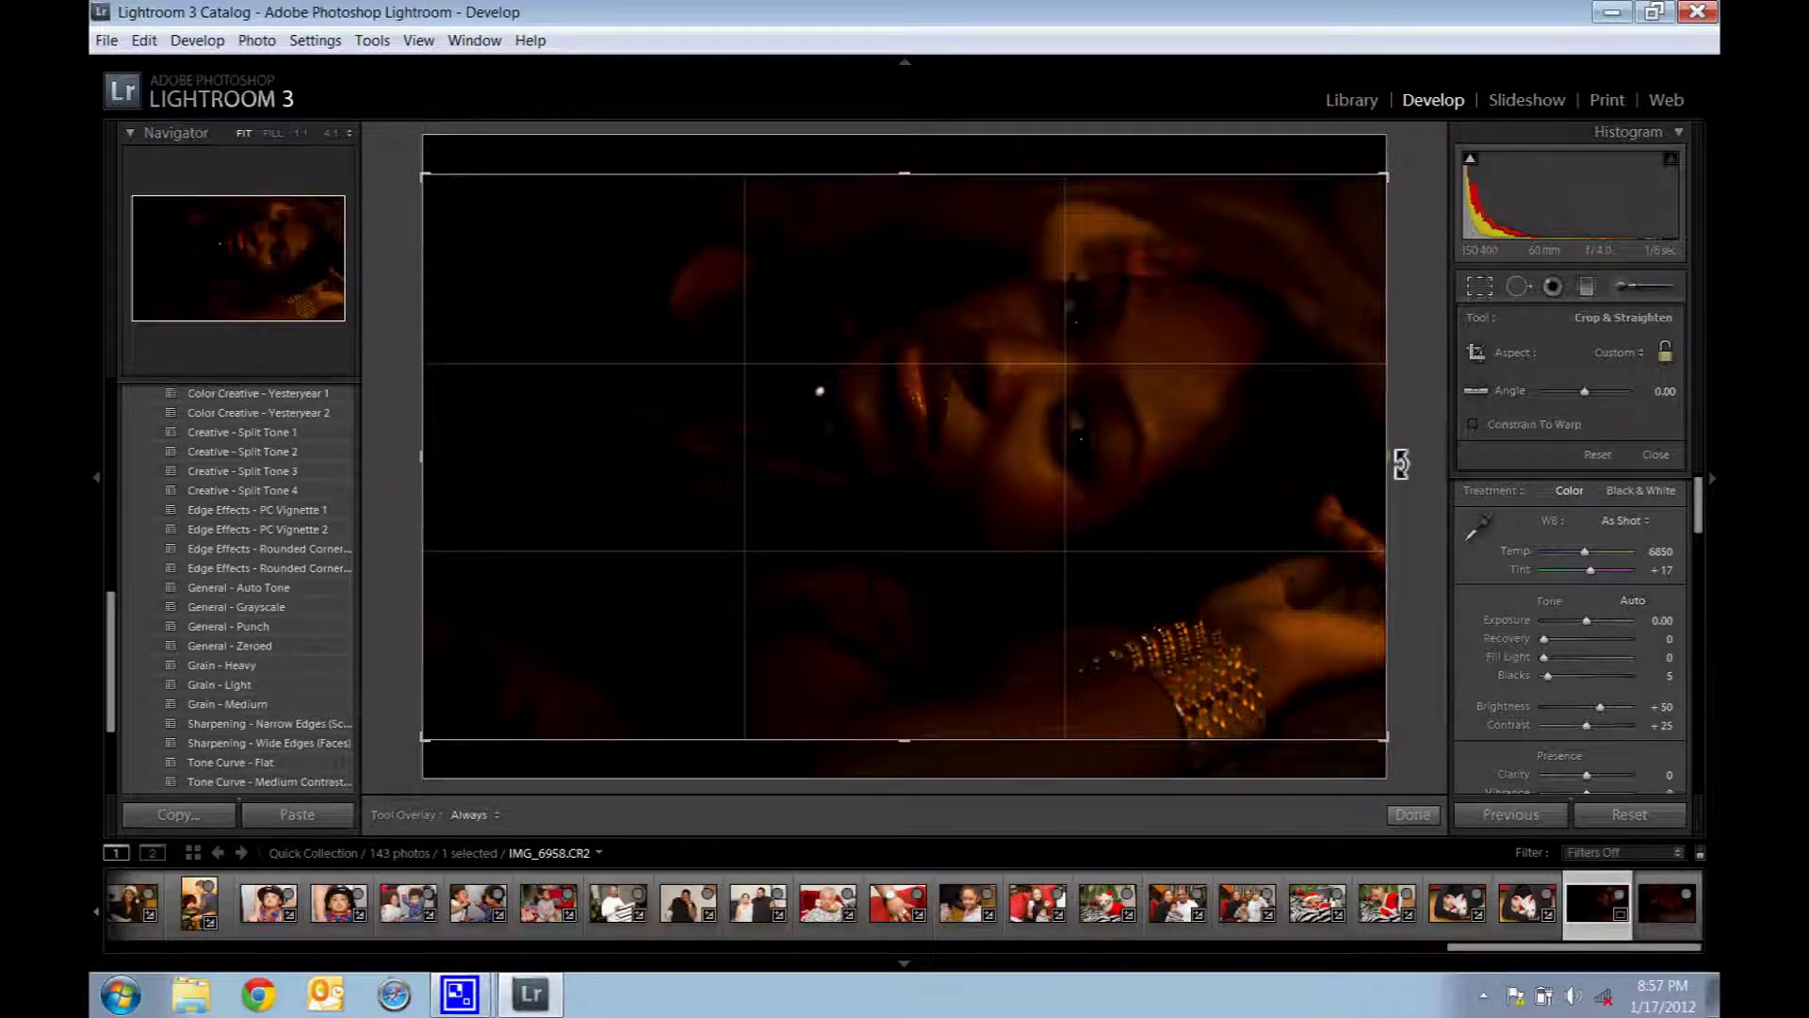
{"action": "left_click_drag", "start_coordinate": [1402, 462], "coordinate": [1376, 456]}
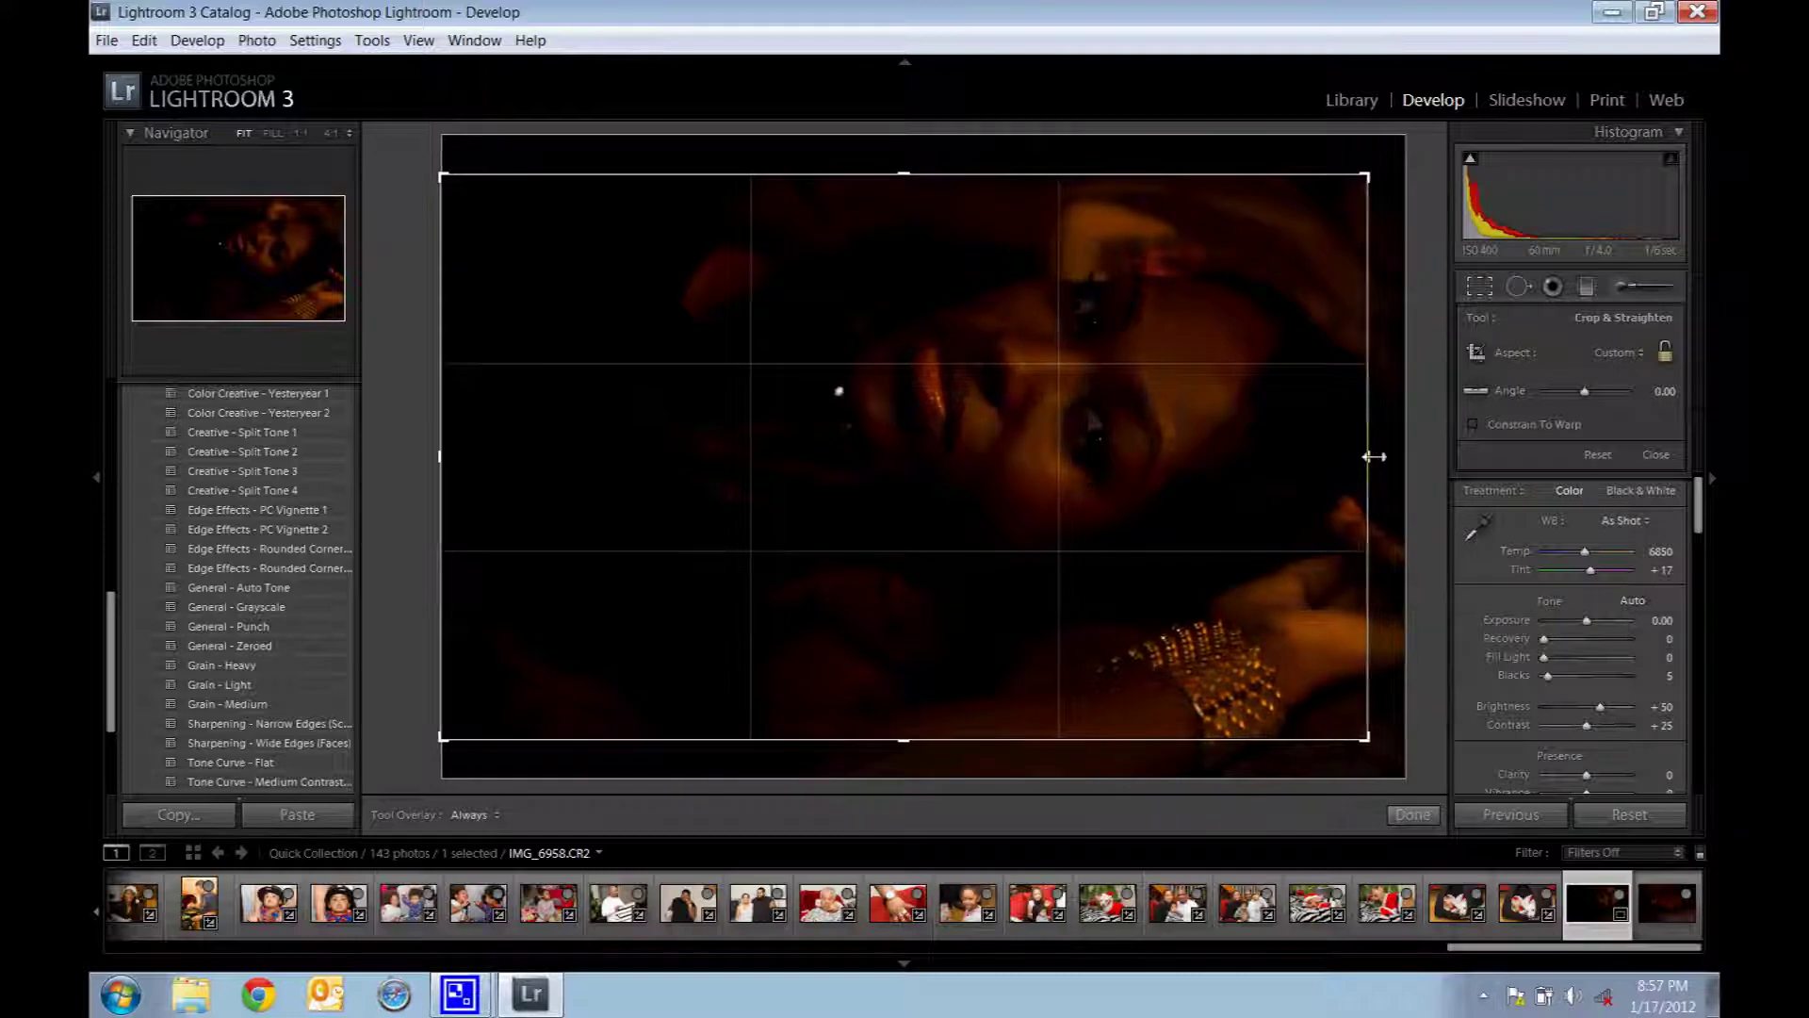
{"action": "left_click_drag", "start_coordinate": [427, 456], "coordinate": [462, 456]}
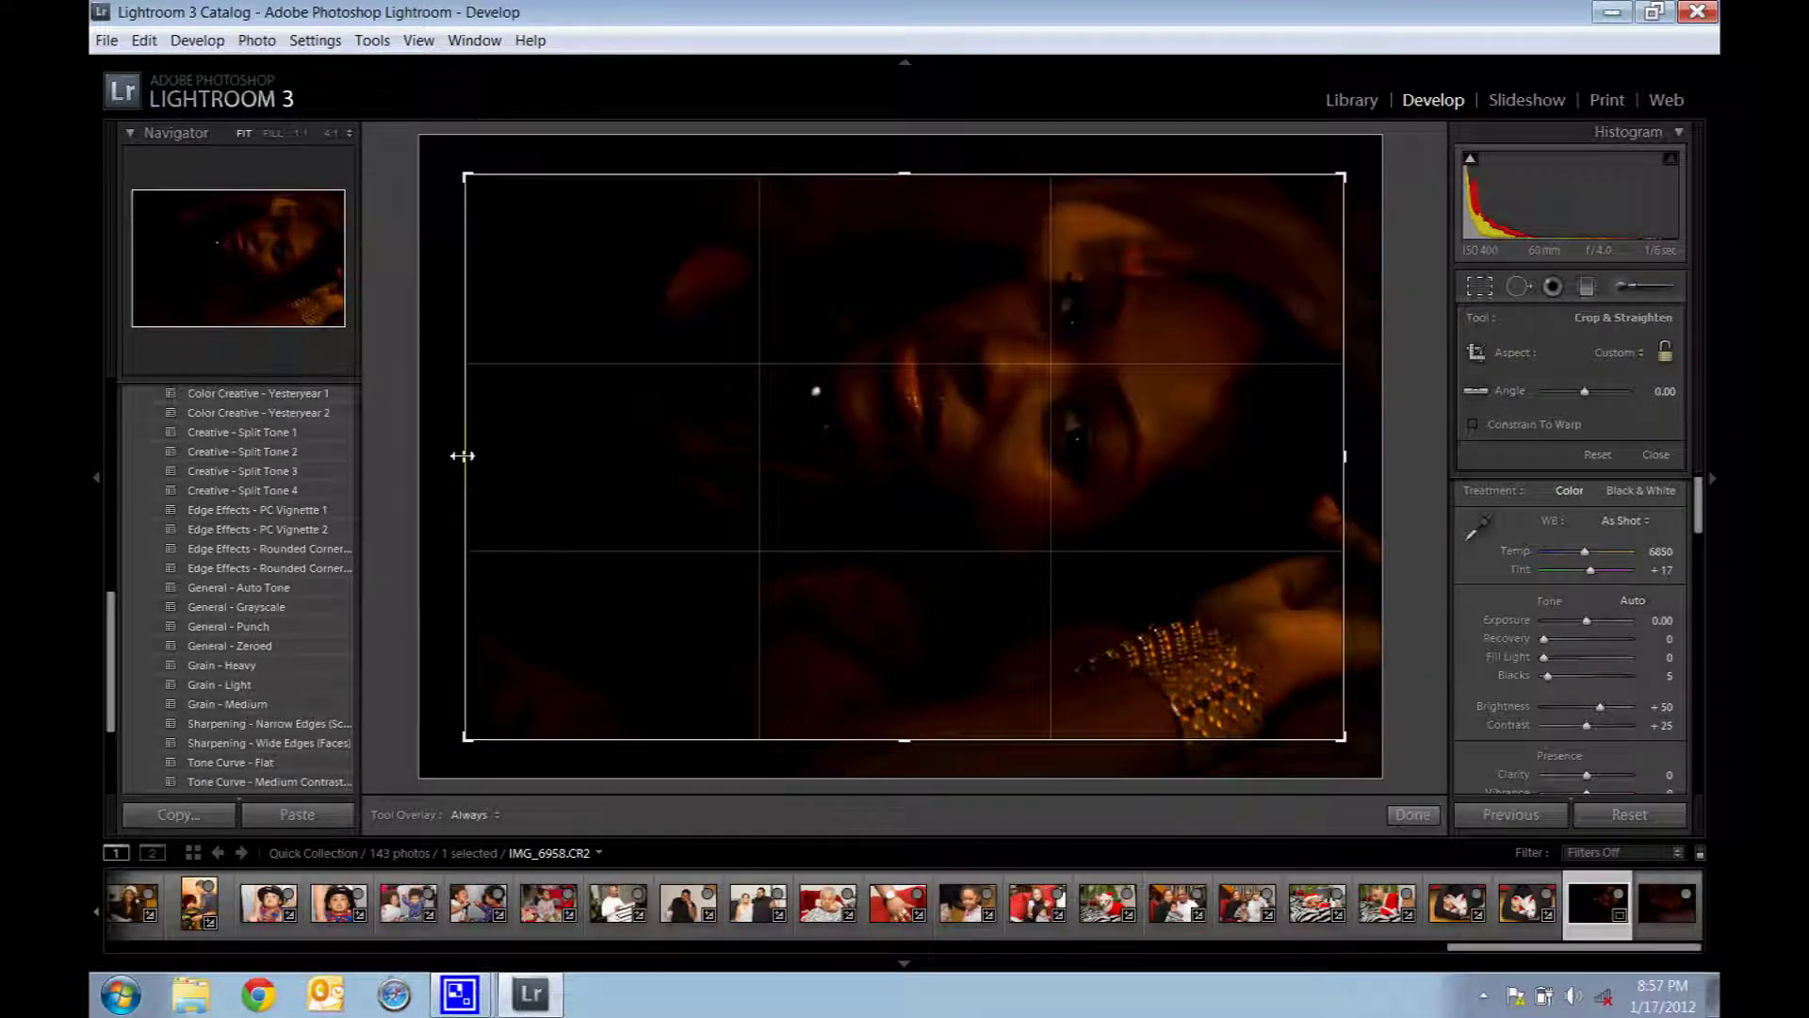
{"action": "left_click", "coordinate": [1412, 814]}
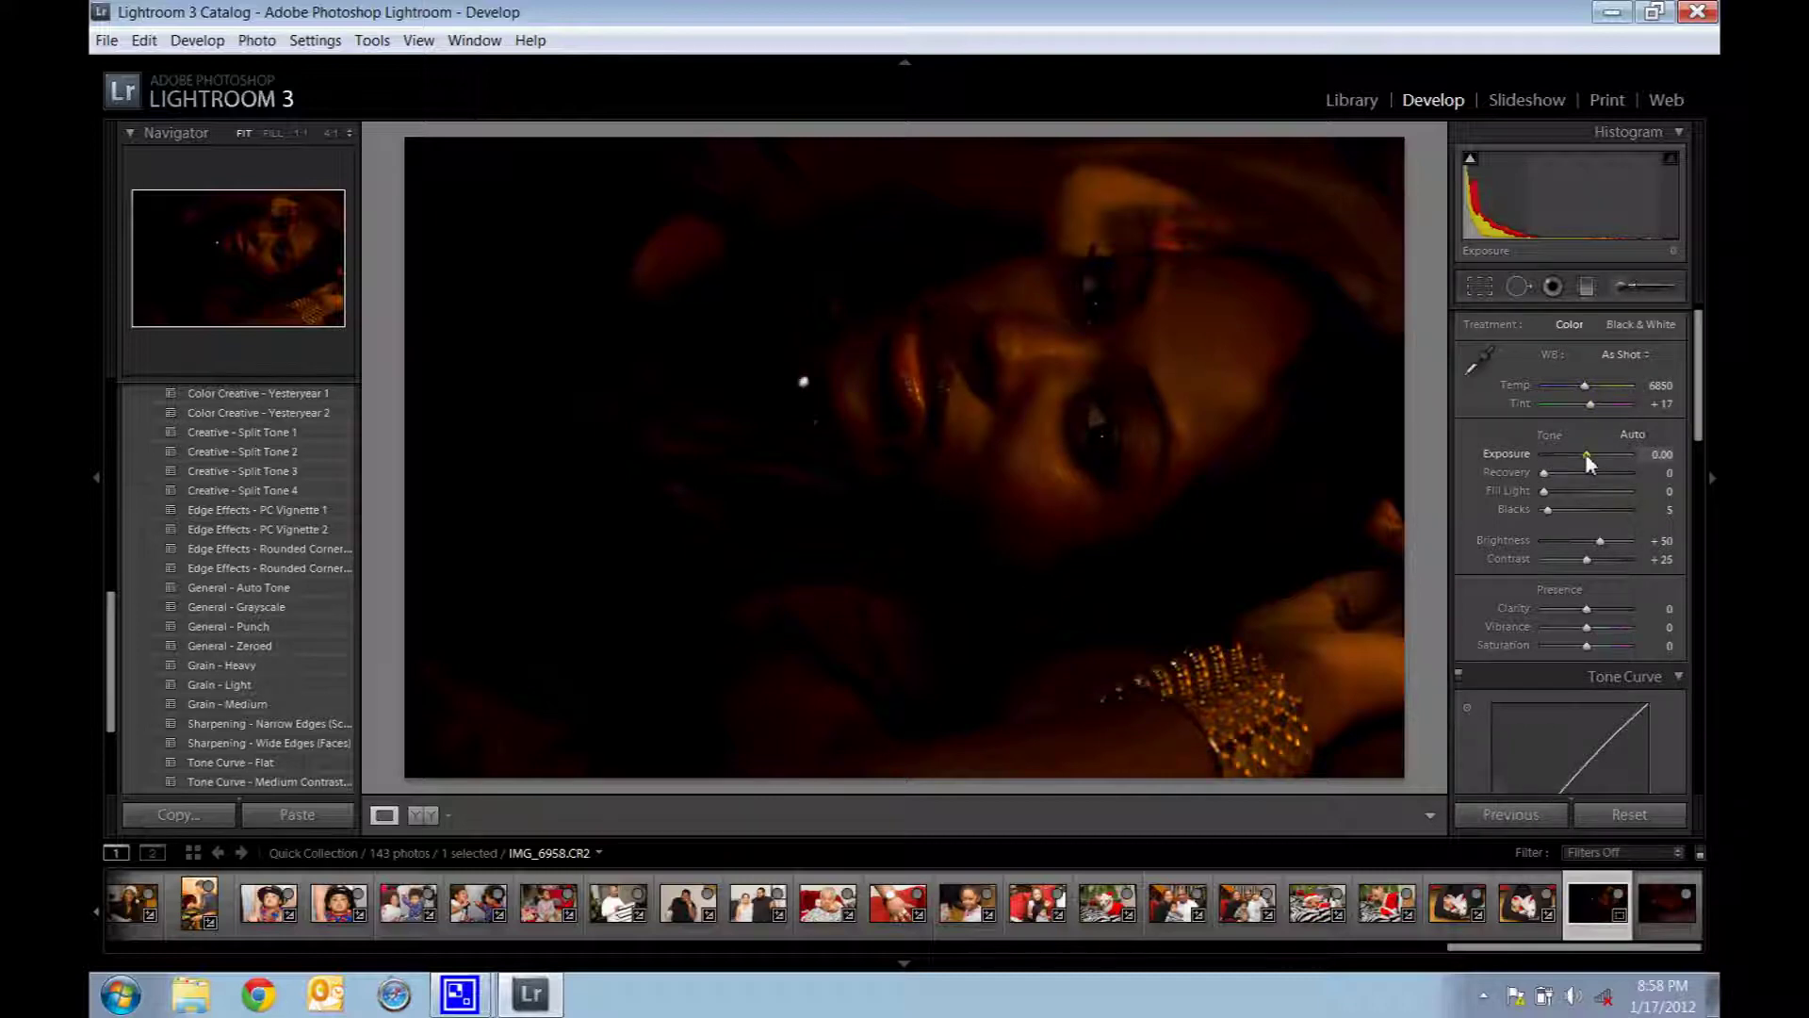
Brighten the portrait by setting Exposure to +0.90 and Fill Light to 40.
{"action": "left_click_drag", "start_coordinate": [1586, 455], "coordinate": [1588, 458]}
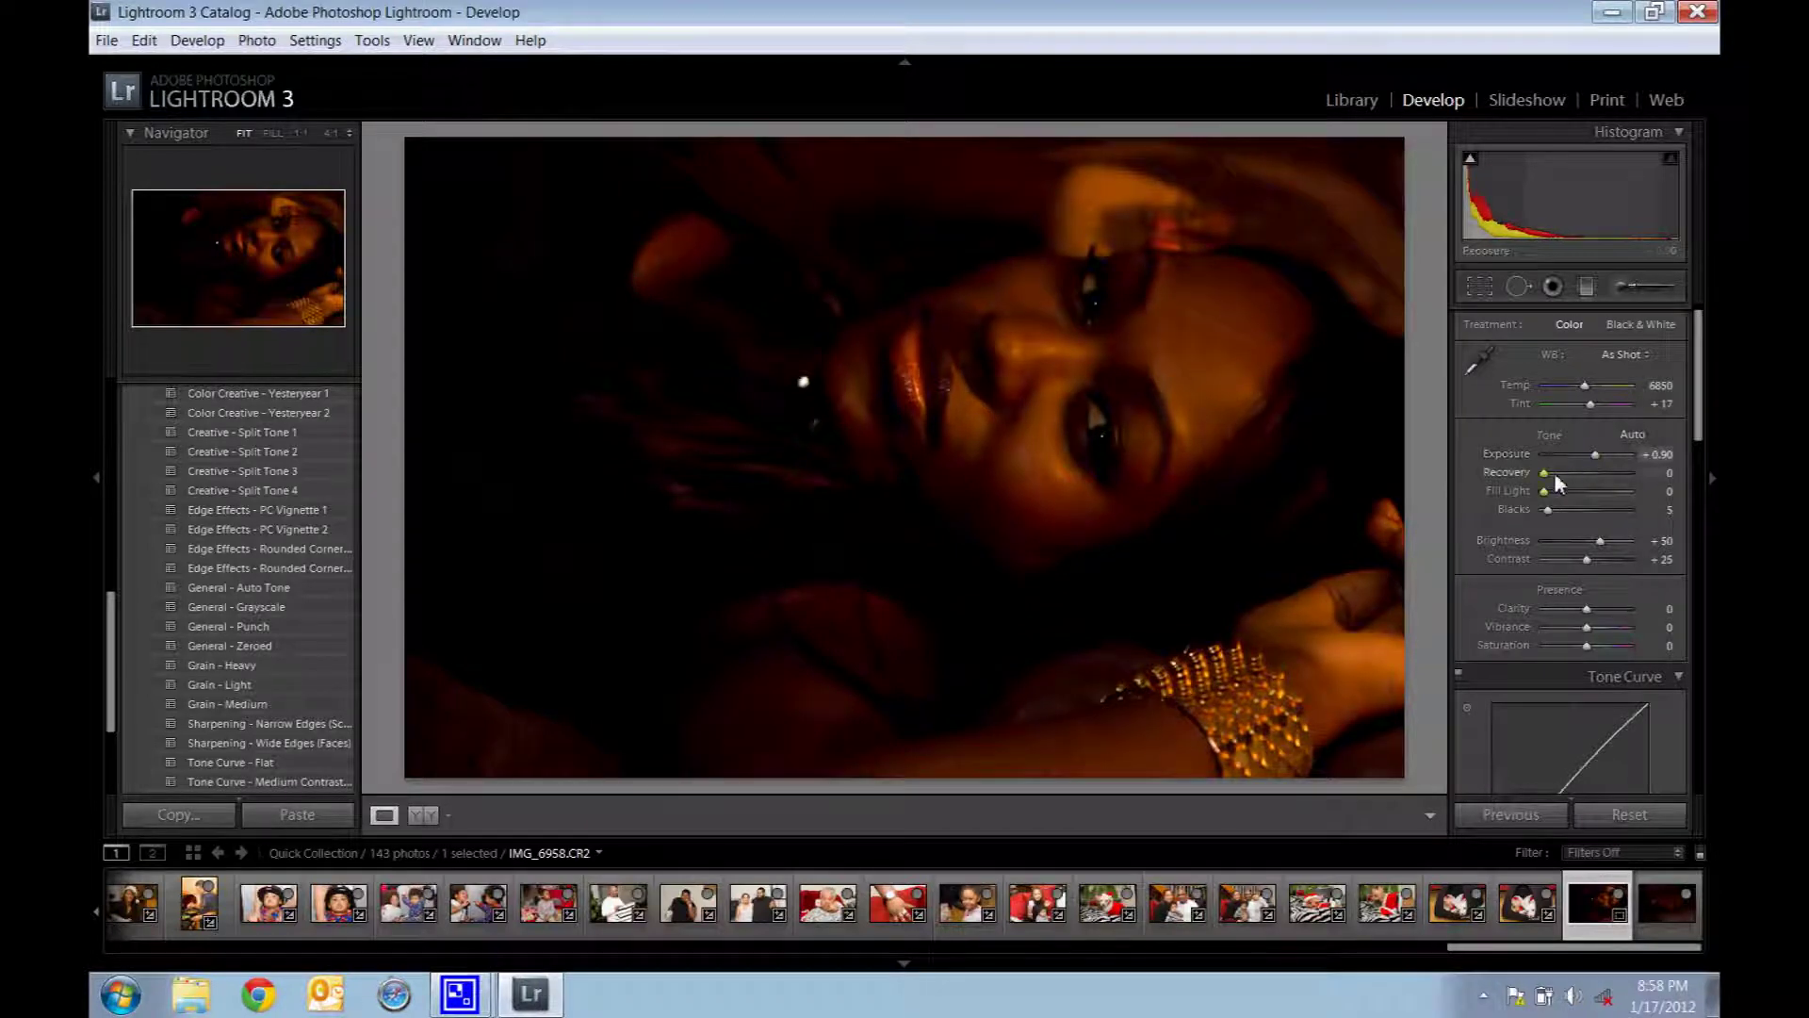
{"action": "key", "text": "Up"}
{"action": "key", "text": "Up"}
{"action": "key", "text": "Up"}
{"action": "key", "text": "Up"}
{"action": "key", "text": "Up"}
{"action": "key", "text": "Up"}
{"action": "key", "text": "Up"}
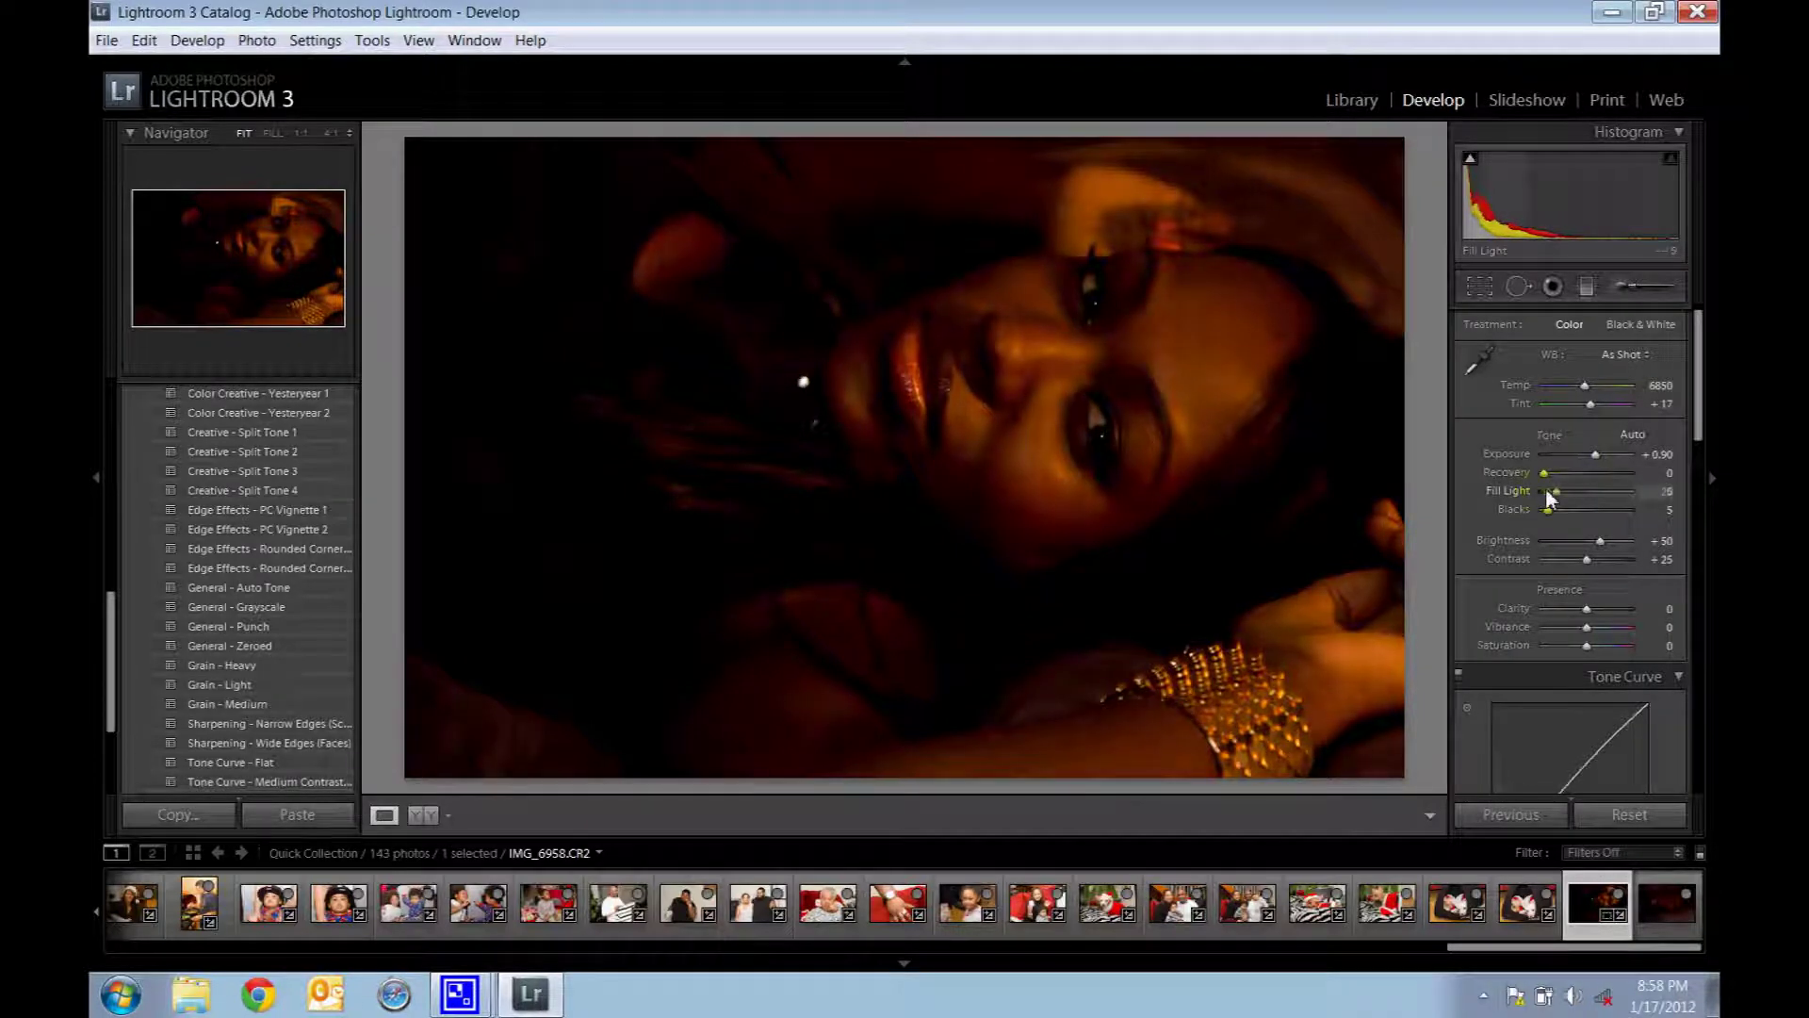
{"action": "key", "text": "Down"}
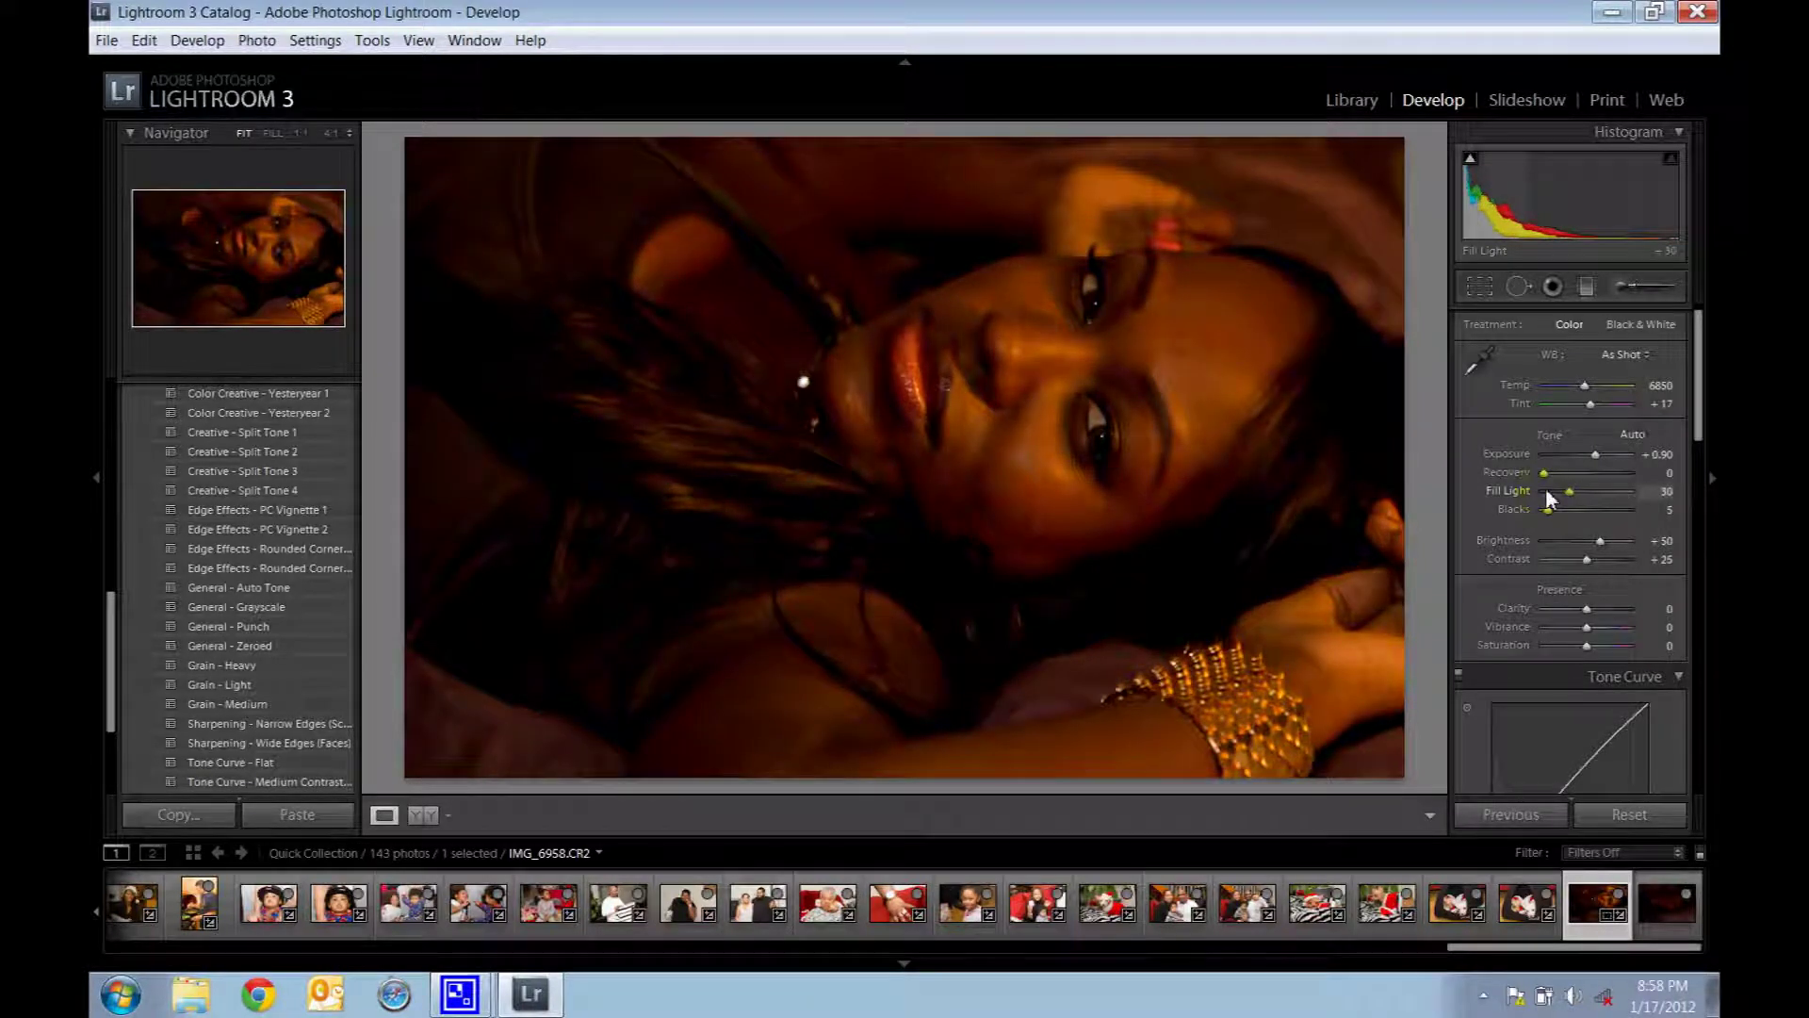
{"action": "key", "text": "Up"}
{"action": "key", "text": "Up"}
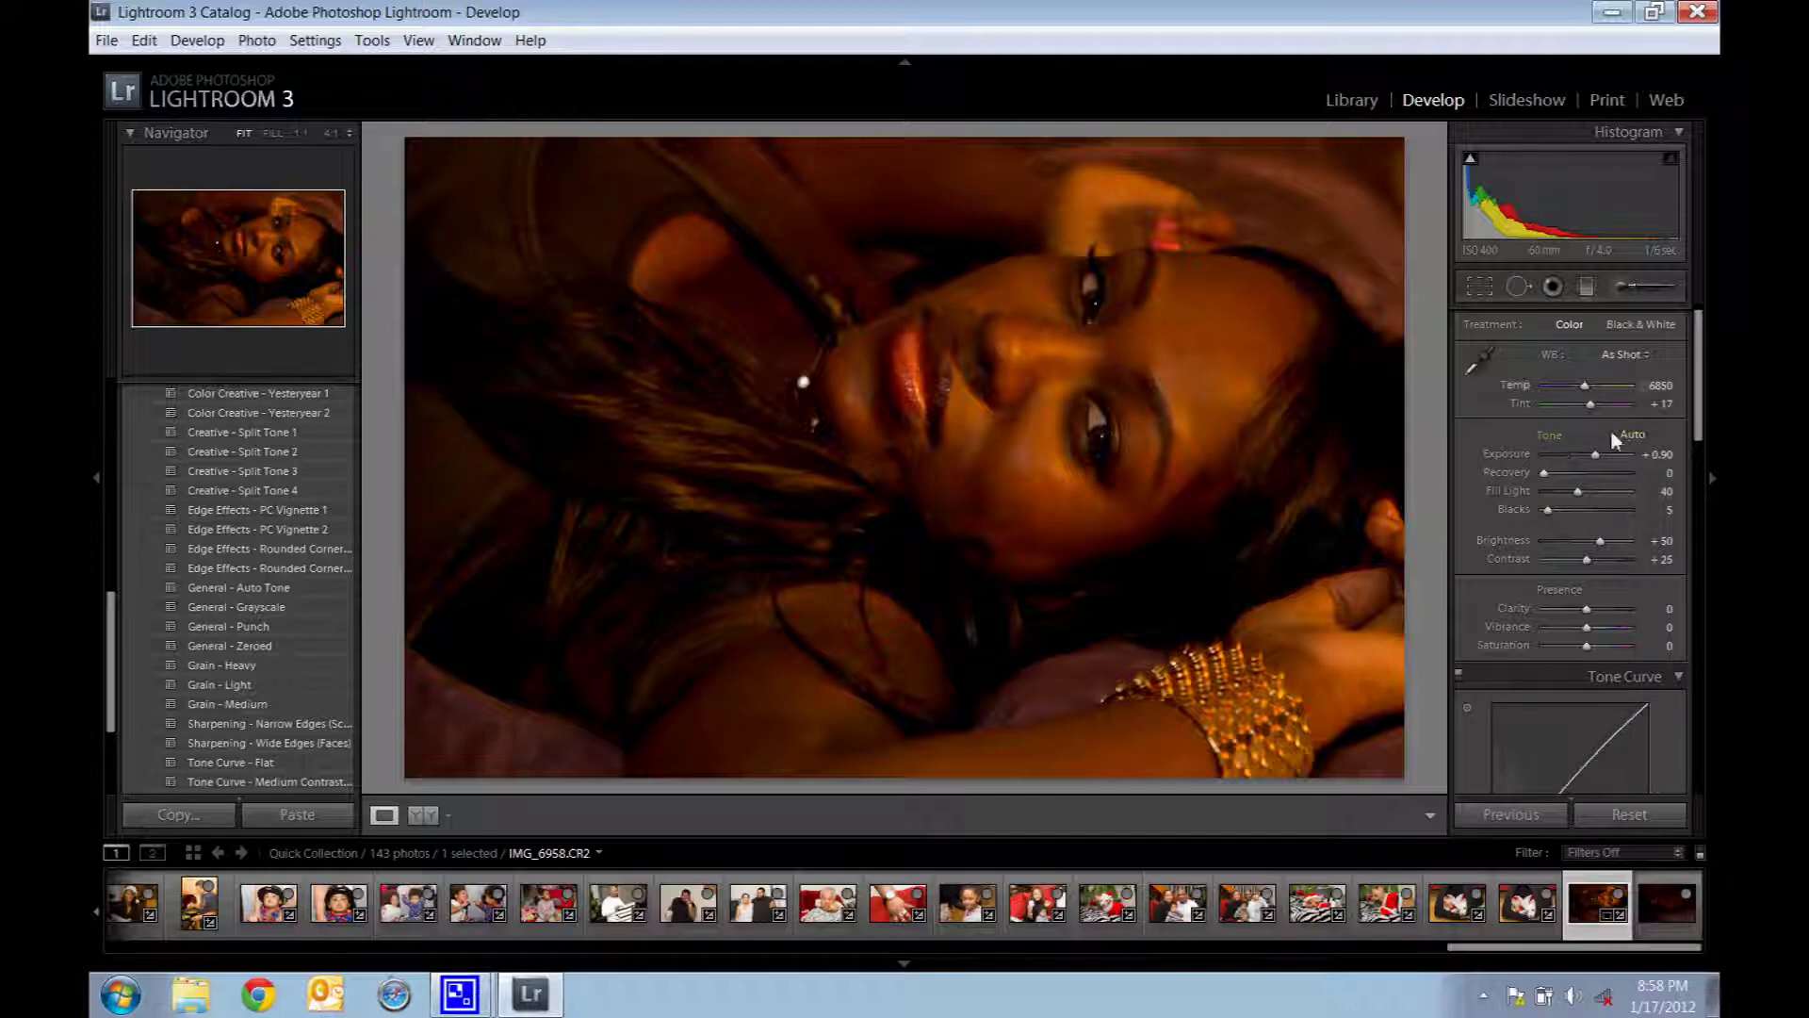
Try a much cooler white balance by lowering the photo's color temperature.
{"action": "key", "text": "Down"}
{"action": "key", "text": "Down"}
{"action": "key", "text": "Down"}
{"action": "key", "text": "Down"}
{"action": "key", "text": "Down"}
{"action": "key", "text": "Down"}
{"action": "key", "text": "Down"}
{"action": "key", "text": "Down"}
{"action": "key", "text": "Down"}
{"action": "key", "text": "Down"}
{"action": "key", "text": "Down"}
{"action": "key", "text": "Down"}
{"action": "key", "text": "Down"}
{"action": "key", "text": "Down"}
{"action": "key", "text": "Down"}
{"action": "key", "text": "Down"}
{"action": "key", "text": "Down"}
{"action": "key", "text": "Down"}
{"action": "key", "text": "Down"}
{"action": "key", "text": "Down"}
{"action": "key", "text": "Down"}
{"action": "key", "text": "Down"}
{"action": "key", "text": "Down"}
{"action": "key", "text": "Down"}
{"action": "key", "text": "Down"}
{"action": "key", "text": "Down"}
{"action": "key", "text": "Down"}
{"action": "key", "text": "Down"}
{"action": "key", "text": "Down"}
{"action": "key", "text": "Down"}
{"action": "key", "text": "Down"}
{"action": "key", "text": "Down"}
{"action": "key", "text": "Down"}
{"action": "key", "text": "Down"}
{"action": "key", "text": "Down"}
{"action": "key", "text": "Down"}
{"action": "key", "text": "Down"}
{"action": "key", "text": "Down"}
{"action": "key", "text": "Down"}
{"action": "key", "text": "Down"}
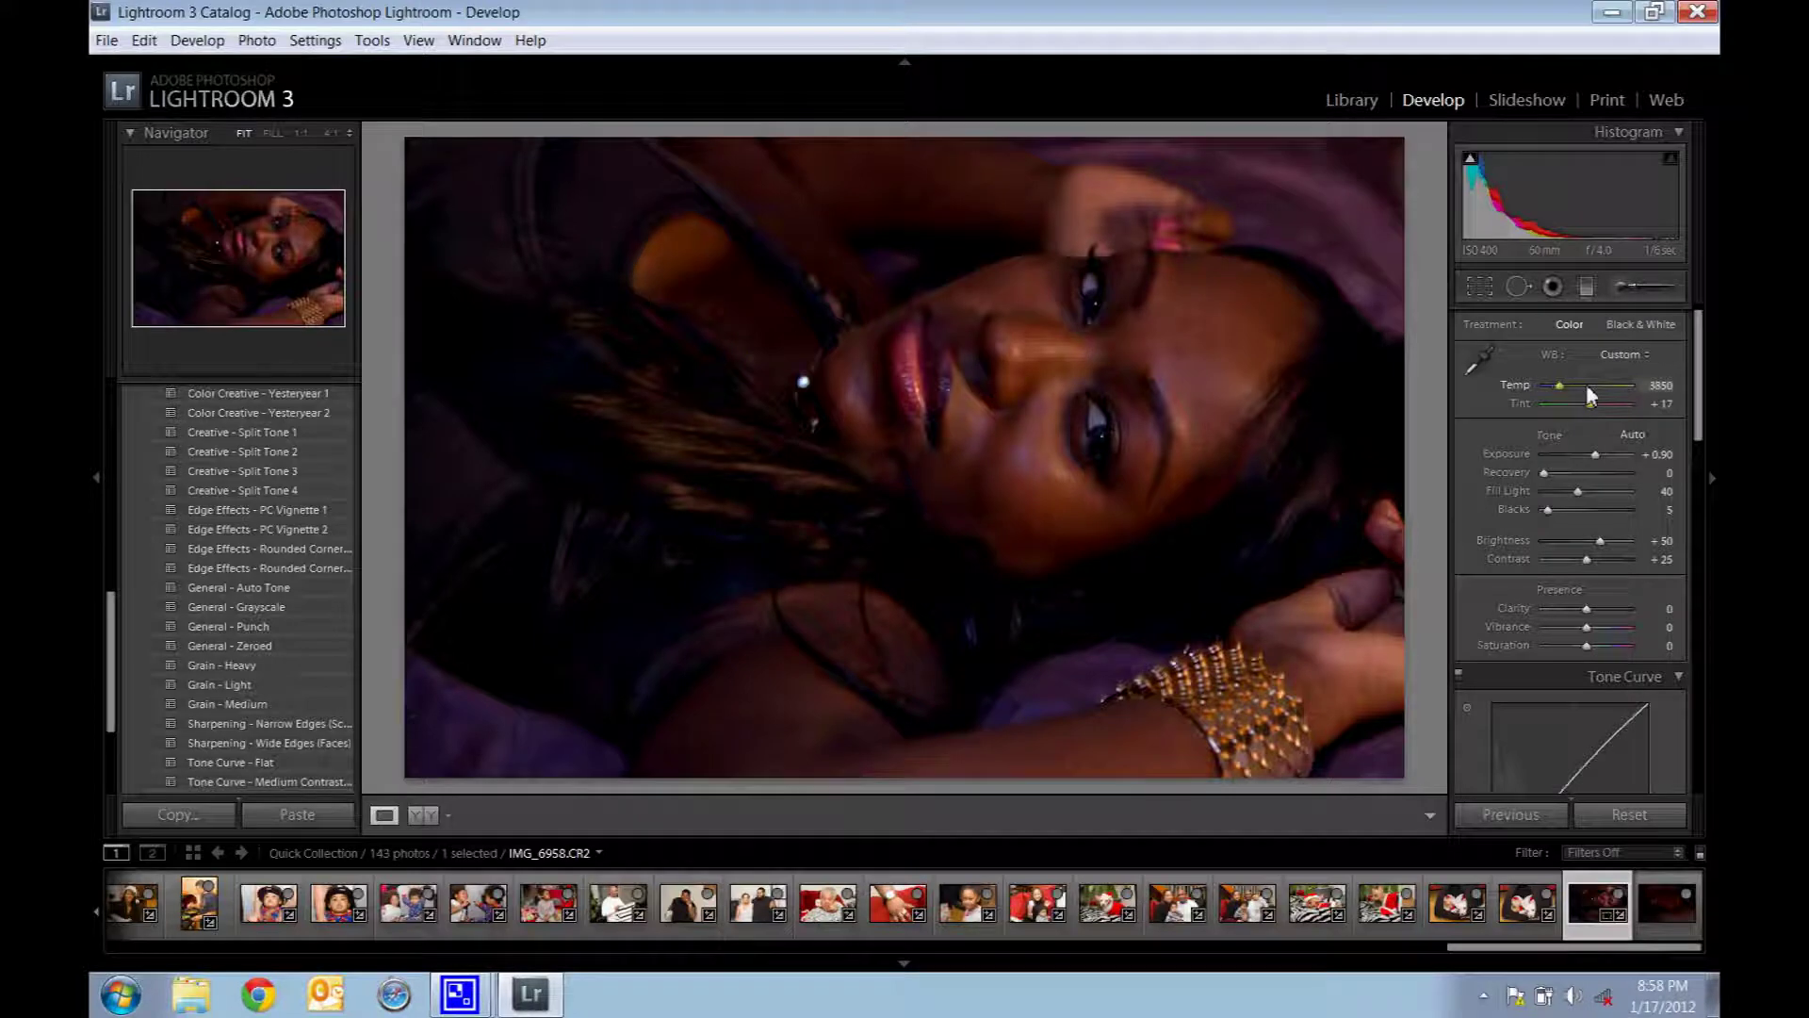
Try a much warmer white balance by raising the color temperature to 9800.
{"action": "left_click", "coordinate": [1586, 385]}
{"action": "key", "text": "Up"}
{"action": "key", "text": "Up"}
{"action": "key", "text": "Up"}
{"action": "key", "text": "Up"}
{"action": "key", "text": "Up"}
{"action": "key", "text": "Up"}
{"action": "key", "text": "Up"}
{"action": "key", "text": "Up"}
{"action": "key", "text": "Up"}
{"action": "key", "text": "Up"}
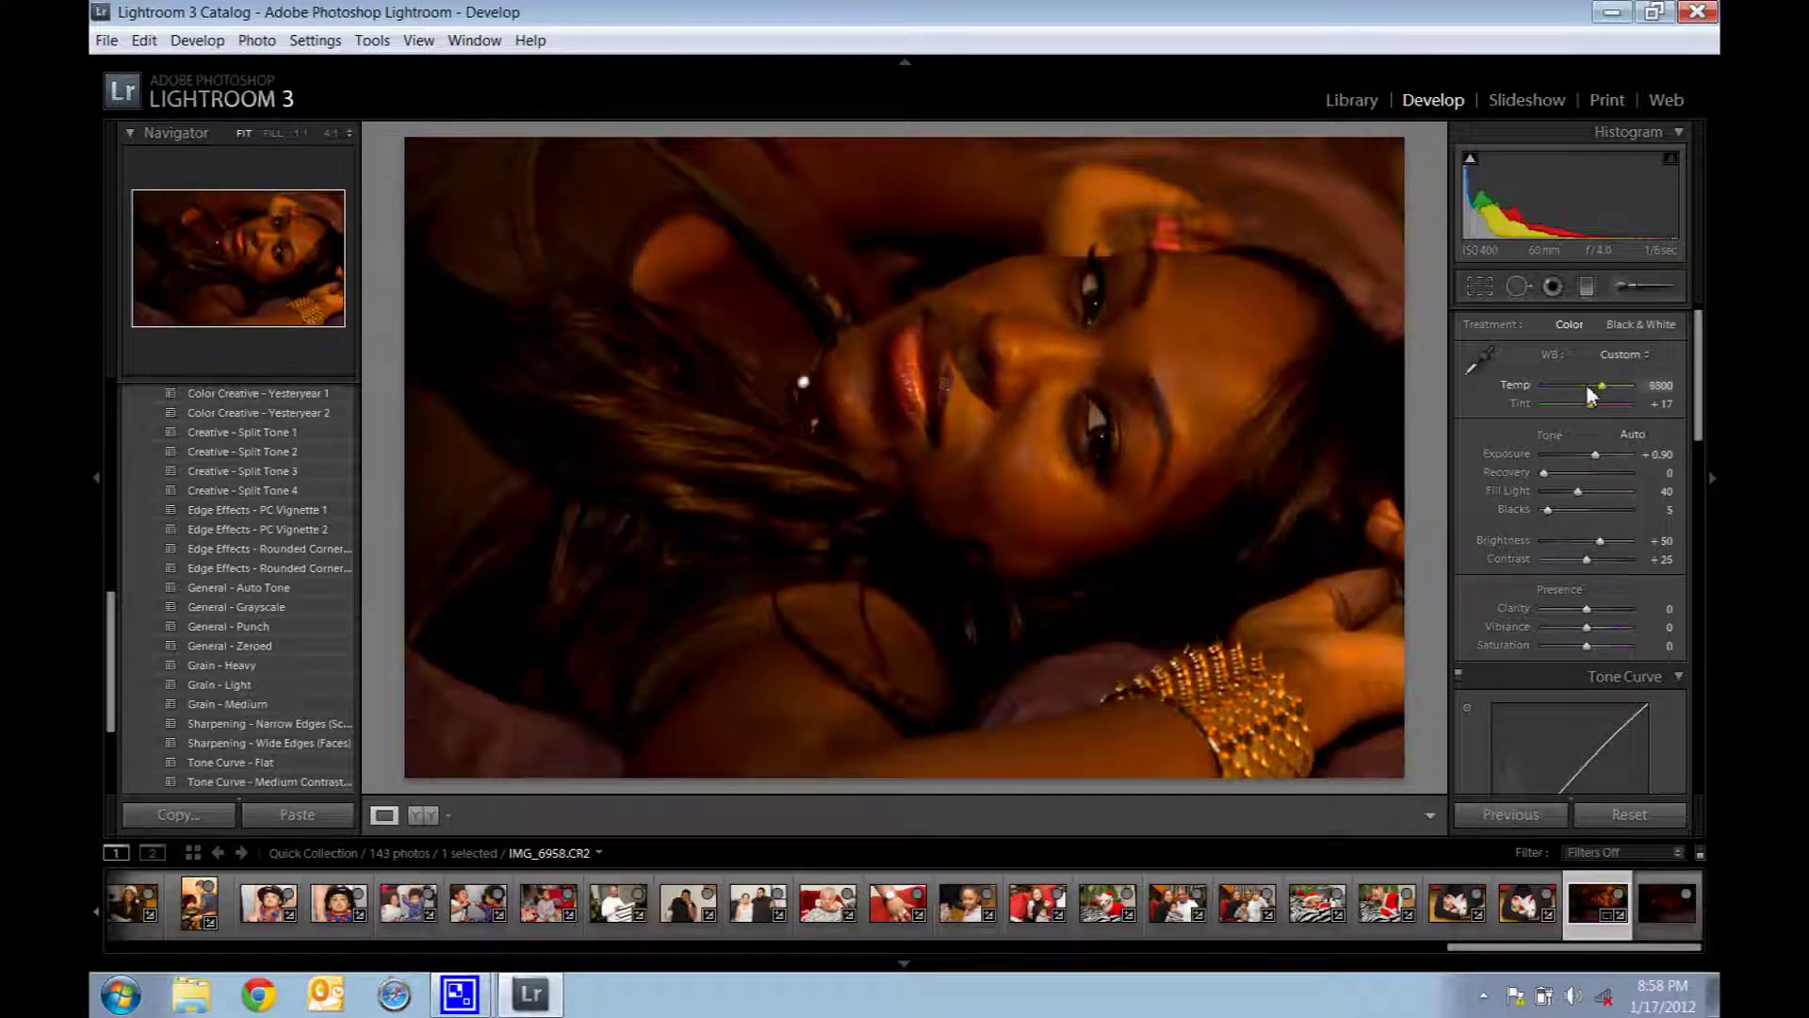
{"action": "key", "text": "Up"}
{"action": "key", "text": "Up"}
{"action": "key", "text": "Up"}
{"action": "key", "text": "Up"}
{"action": "key", "text": "Up"}
{"action": "key", "text": "Up"}
{"action": "key", "text": "Up"}
{"action": "key", "text": "Up"}
{"action": "key", "text": "Up"}
{"action": "key", "text": "Up"}
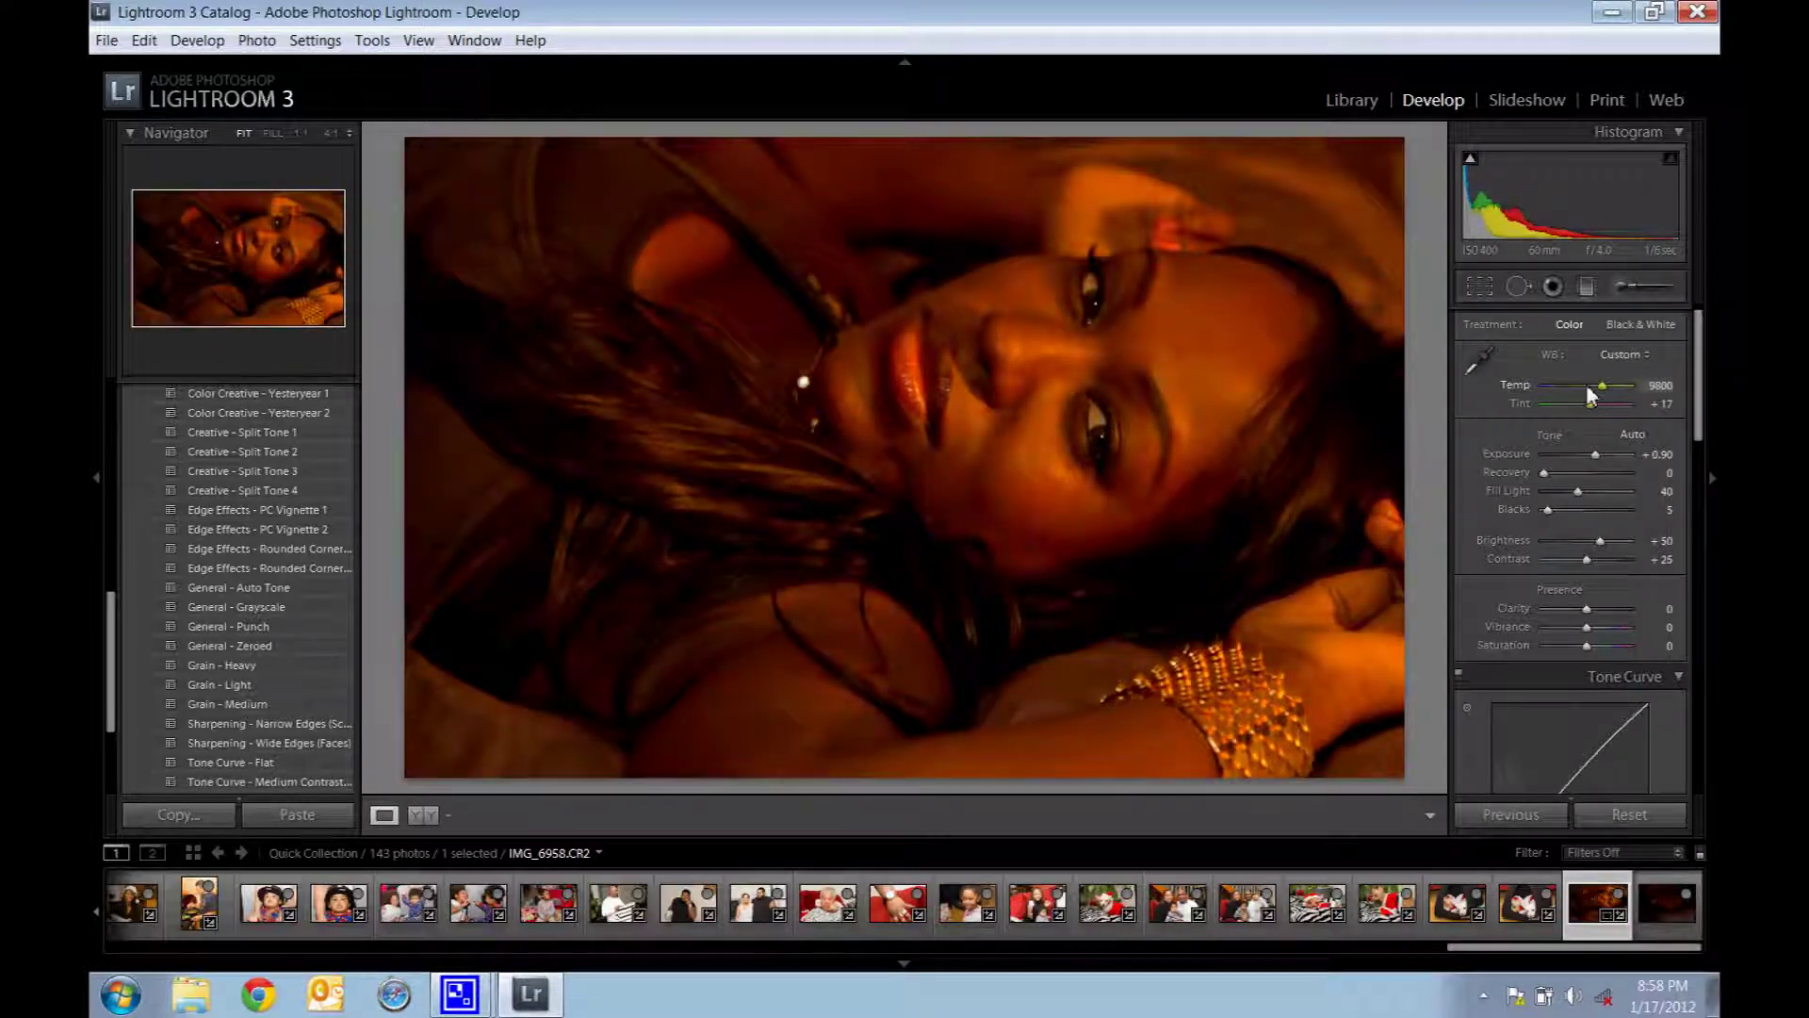
Cool the photo's white balance by setting the color temperature to 5100.
{"action": "left_click", "coordinate": [1588, 387]}
{"action": "key", "text": "Down"}
{"action": "key", "text": "Down"}
{"action": "key", "text": "Down"}
{"action": "key", "text": "Down"}
{"action": "key", "text": "Down"}
{"action": "key", "text": "Down"}
{"action": "key", "text": "Down"}
{"action": "key", "text": "Down"}
{"action": "key", "text": "Down"}
{"action": "key", "text": "Down"}
{"action": "key", "text": "Down"}
{"action": "key", "text": "Down"}
{"action": "key", "text": "Down"}
{"action": "key", "text": "Down"}
{"action": "key", "text": "Down"}
{"action": "key", "text": "Down"}
{"action": "key", "text": "Down"}
{"action": "key", "text": "Down"}
{"action": "key", "text": "Down"}
{"action": "key", "text": "Down"}
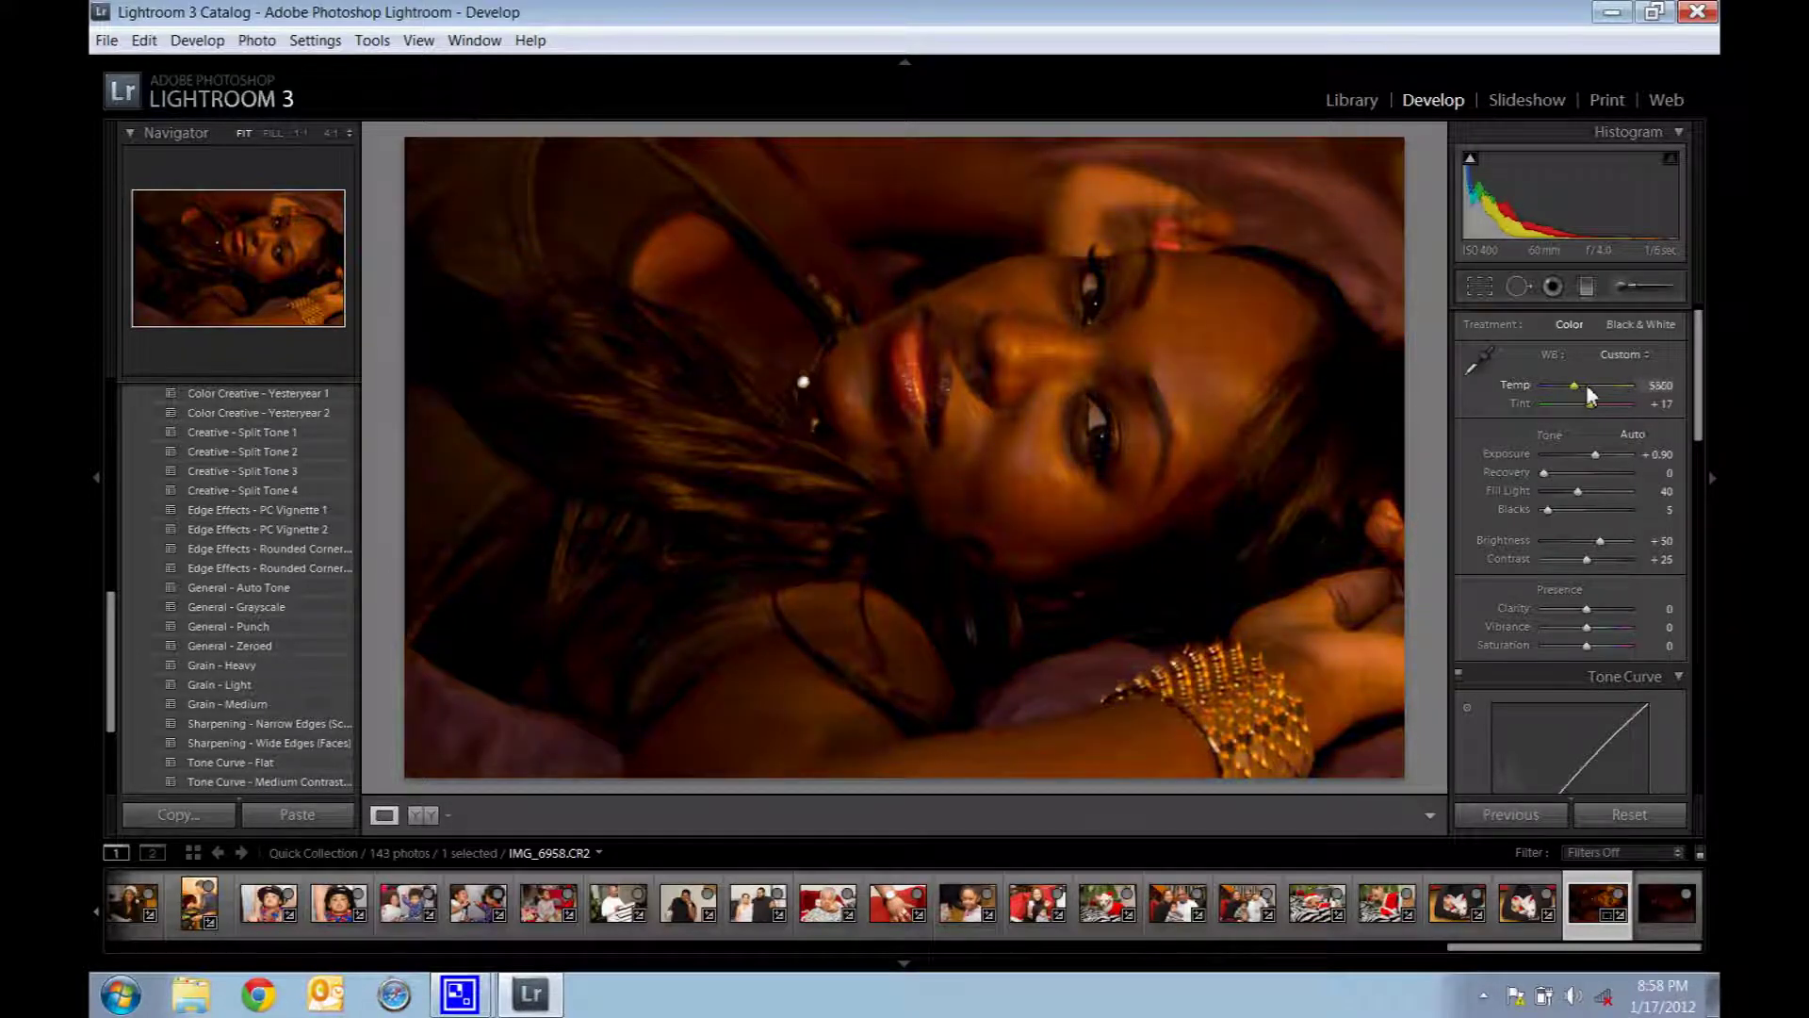
{"action": "key", "text": "Down"}
{"action": "key", "text": "Down"}
{"action": "key", "text": "Down"}
{"action": "key", "text": "Down"}
{"action": "key", "text": "Down"}
{"action": "key", "text": "Down"}
{"action": "key", "text": "Down"}
{"action": "key", "text": "Down"}
{"action": "key", "text": "Down"}
{"action": "key", "text": "Down"}
{"action": "key", "text": "Down"}
{"action": "key", "text": "Down"}
{"action": "key", "text": "Down"}
{"action": "key", "text": "Up"}
{"action": "key", "text": "Up"}
{"action": "key", "text": "Up"}
{"action": "key", "text": "Up"}
{"action": "key", "text": "Up"}
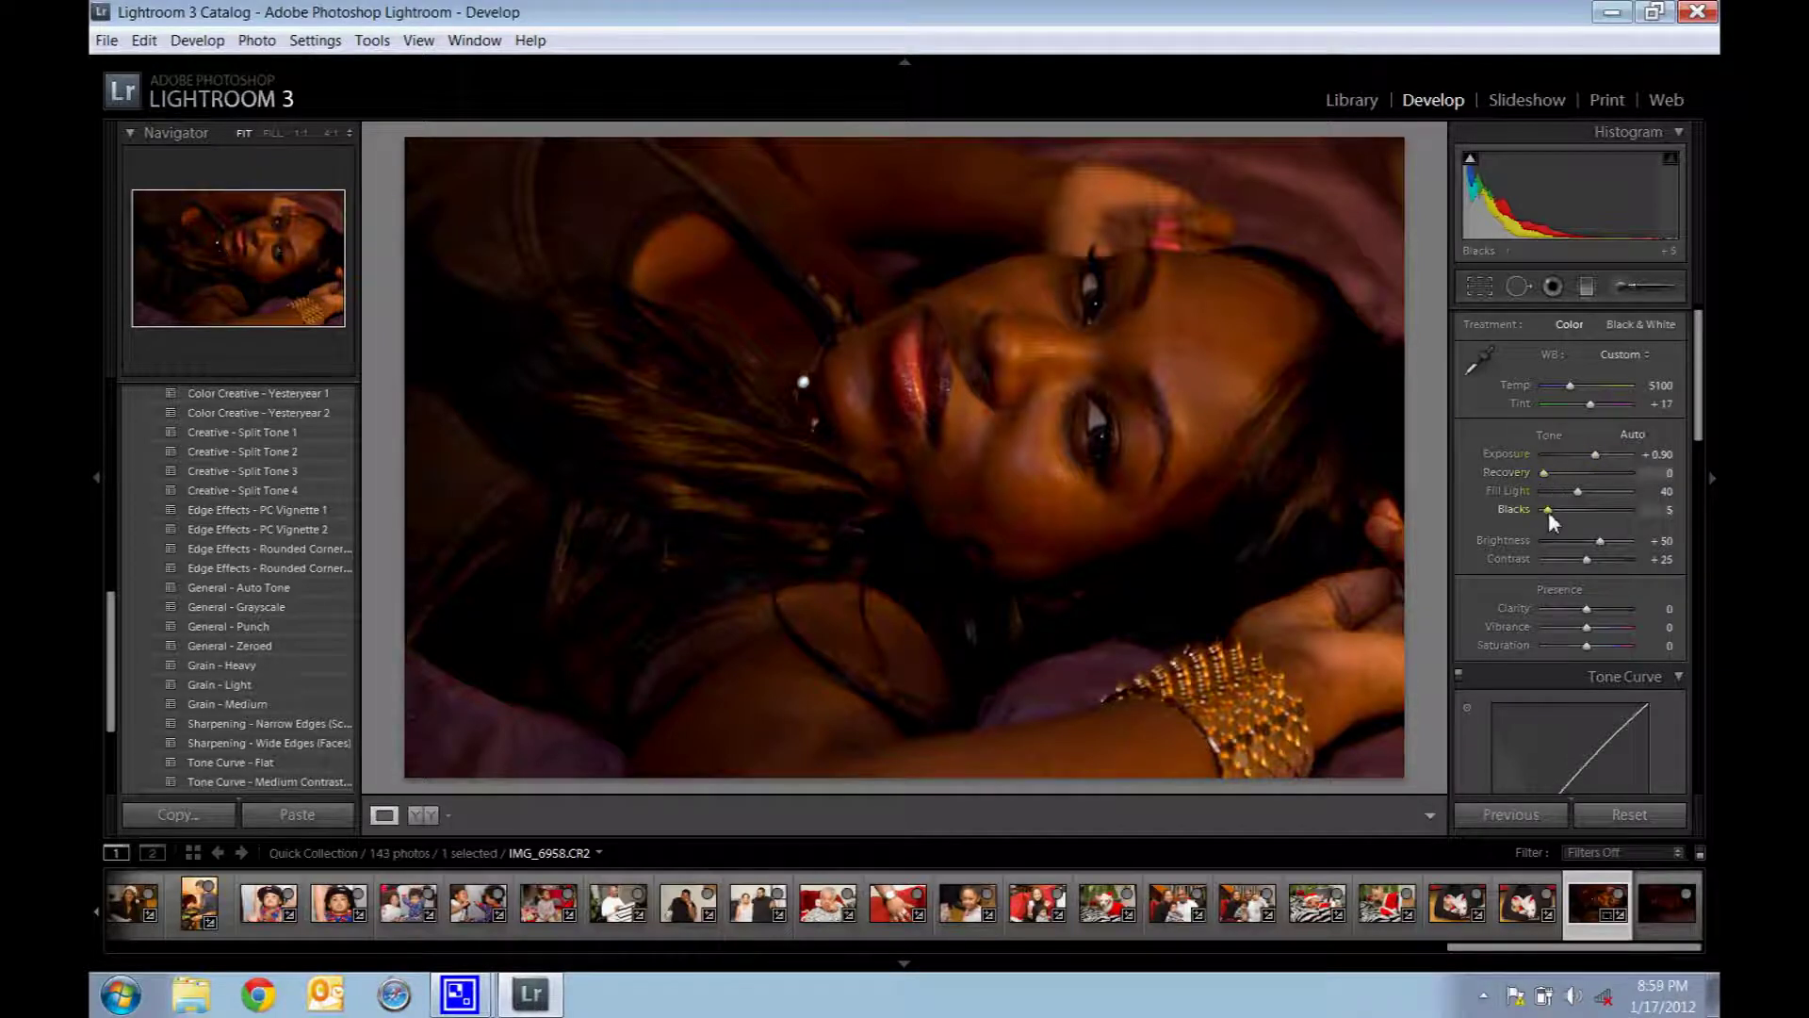
Try a higher Blacks value to deepen the shadows.
{"action": "key", "text": "Up"}
{"action": "key", "text": "Up"}
{"action": "key", "text": "Up"}
{"action": "key", "text": "Up"}
{"action": "key", "text": "Up"}
{"action": "key", "text": "Up"}
{"action": "key", "text": "Up"}
{"action": "key", "text": "Up"}
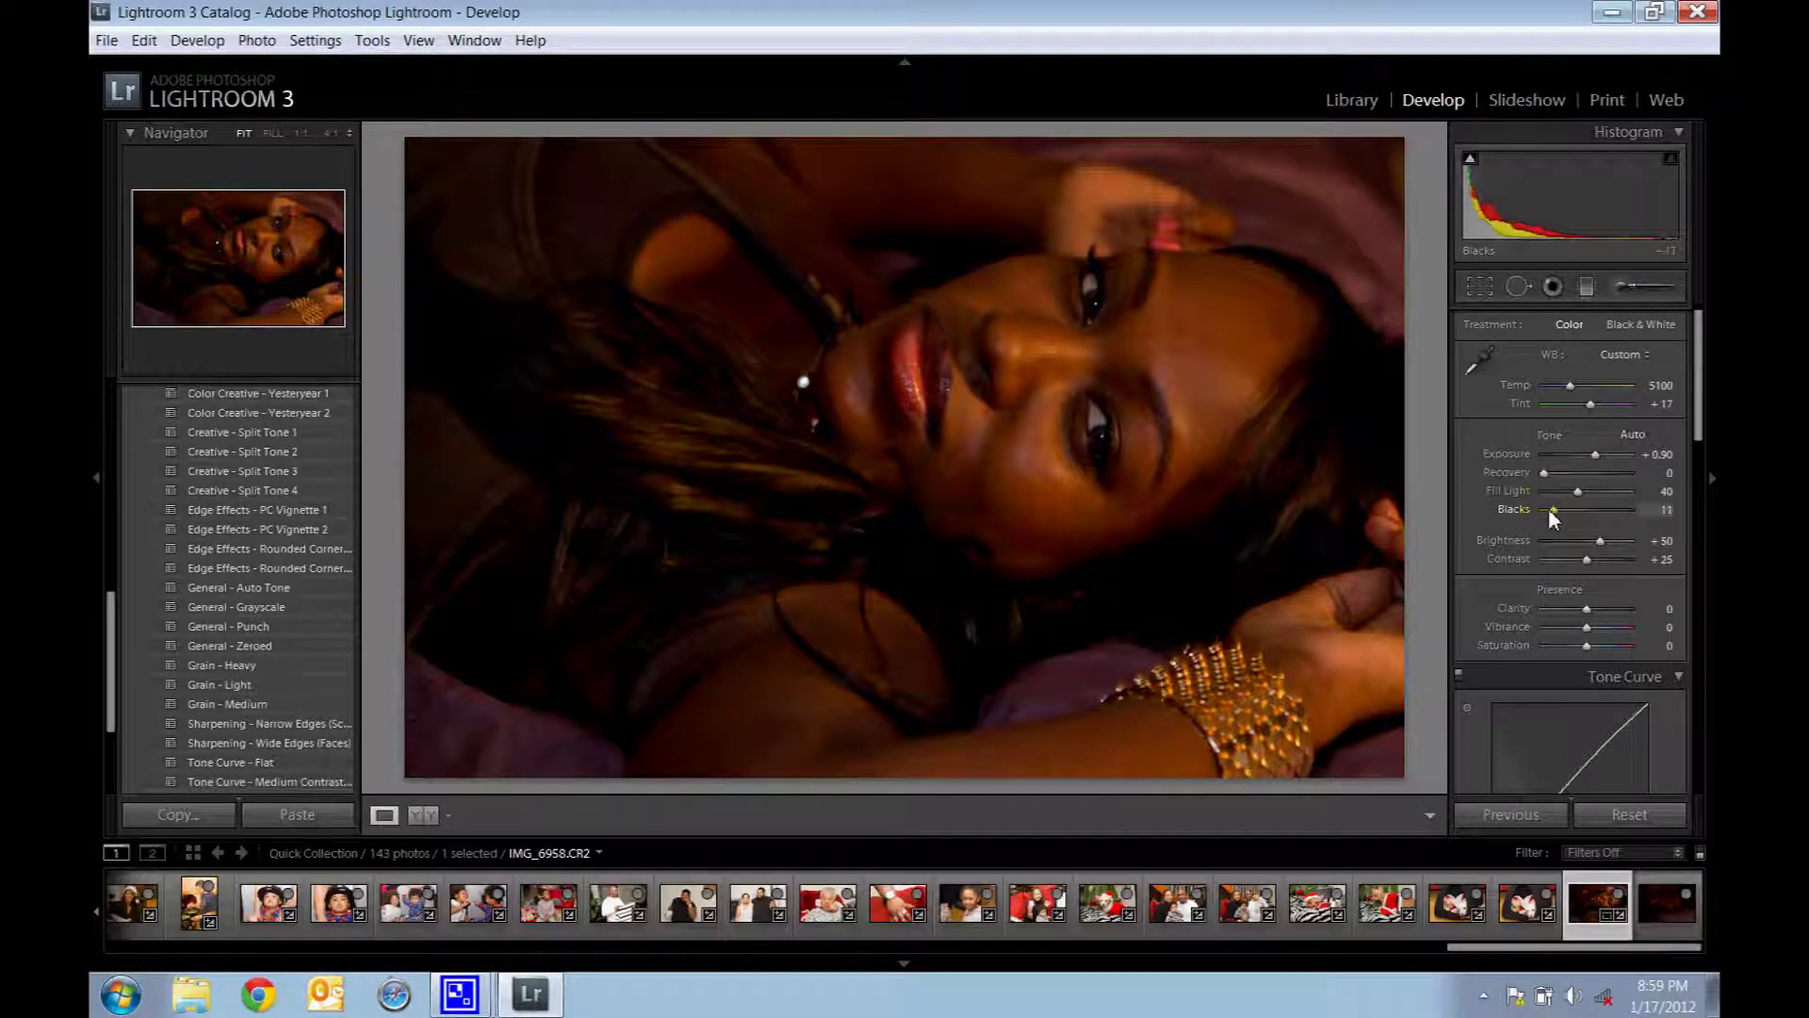
Lighten the darkest areas by setting Blacks to 2.
{"action": "key", "text": "Down"}
{"action": "key", "text": "Down"}
{"action": "key", "text": "Down"}
{"action": "key", "text": "Down"}
{"action": "key", "text": "Down"}
{"action": "key", "text": "Down"}
{"action": "key", "text": "Down"}
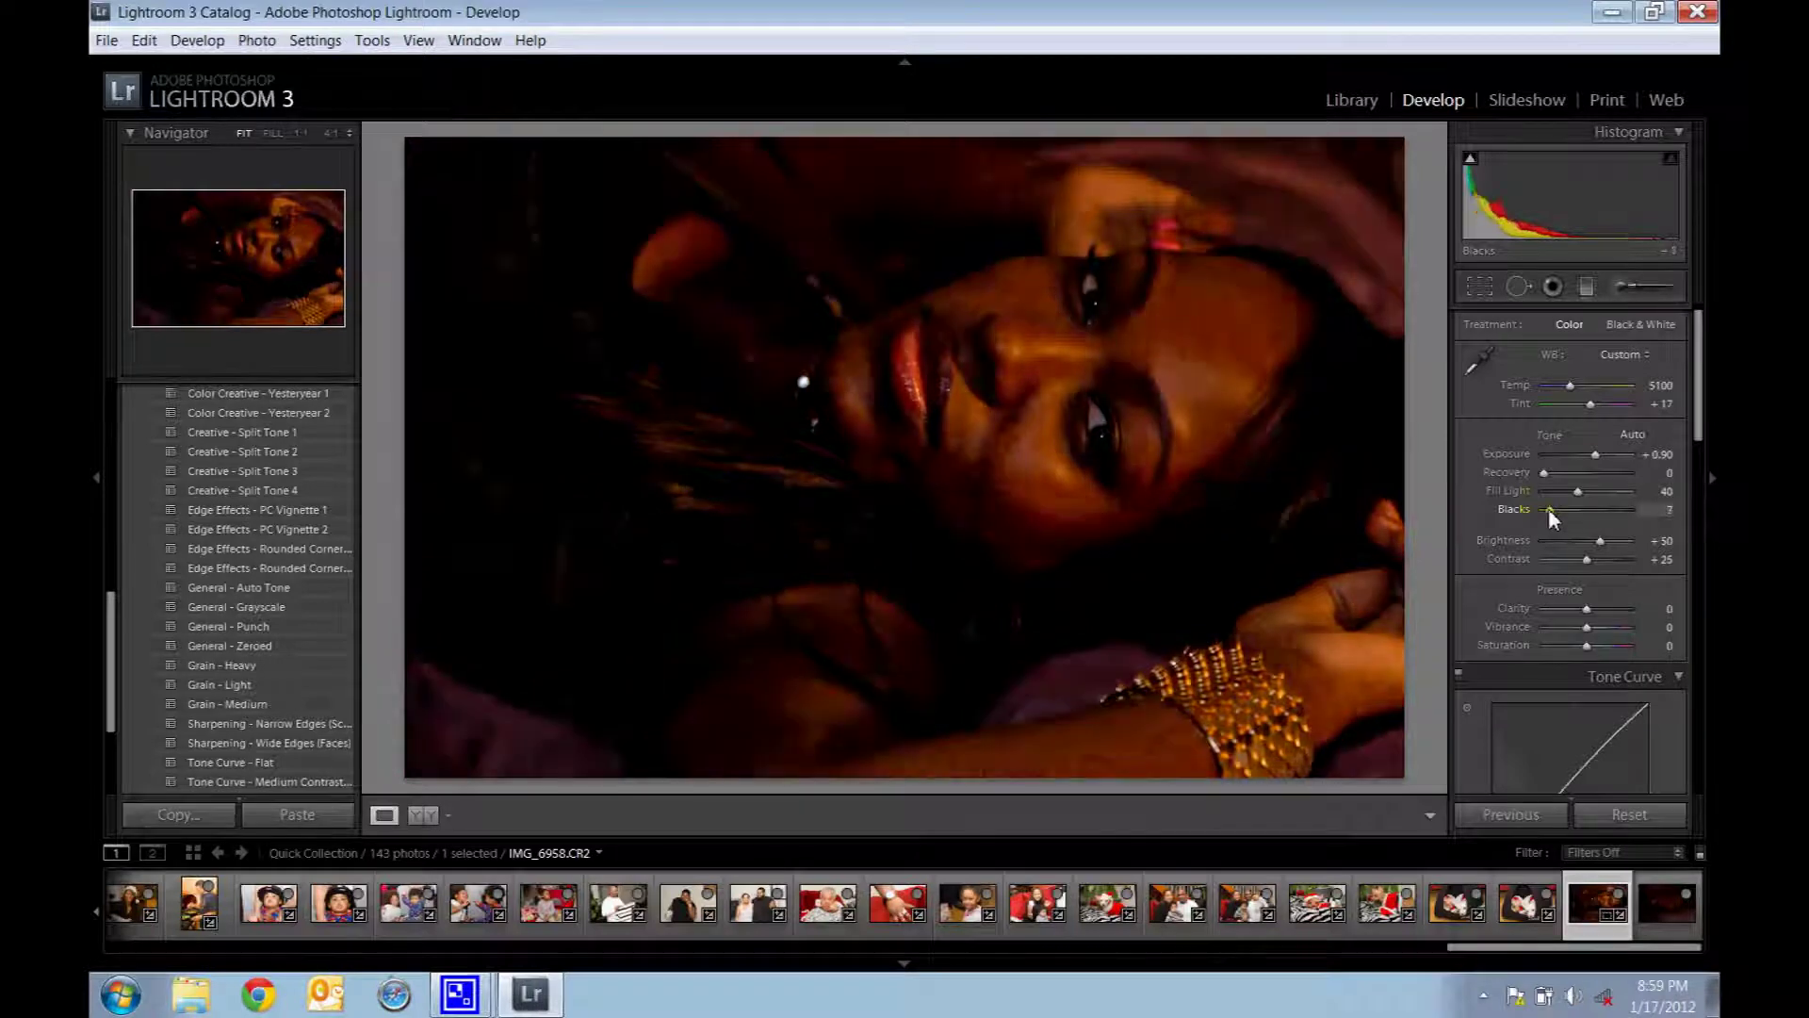
{"action": "key", "text": "Down"}
{"action": "key", "text": "Down"}
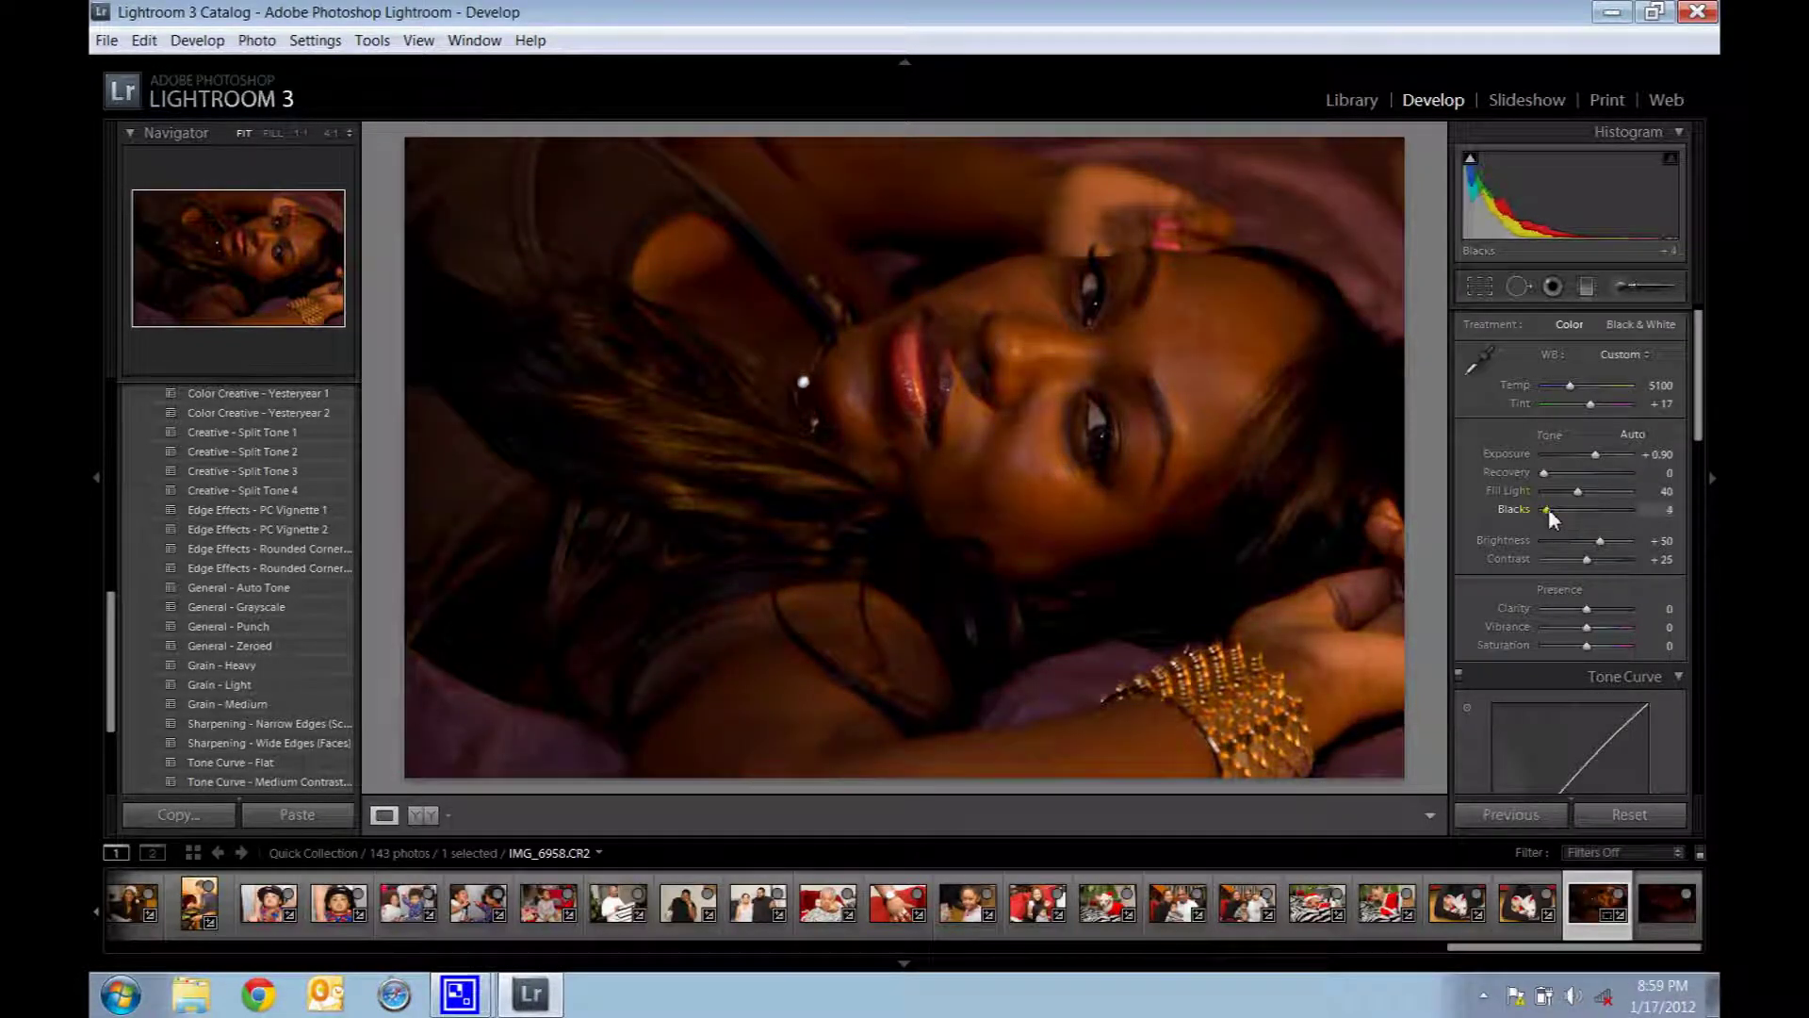
{"action": "key", "text": "Down"}
{"action": "key", "text": "Down"}
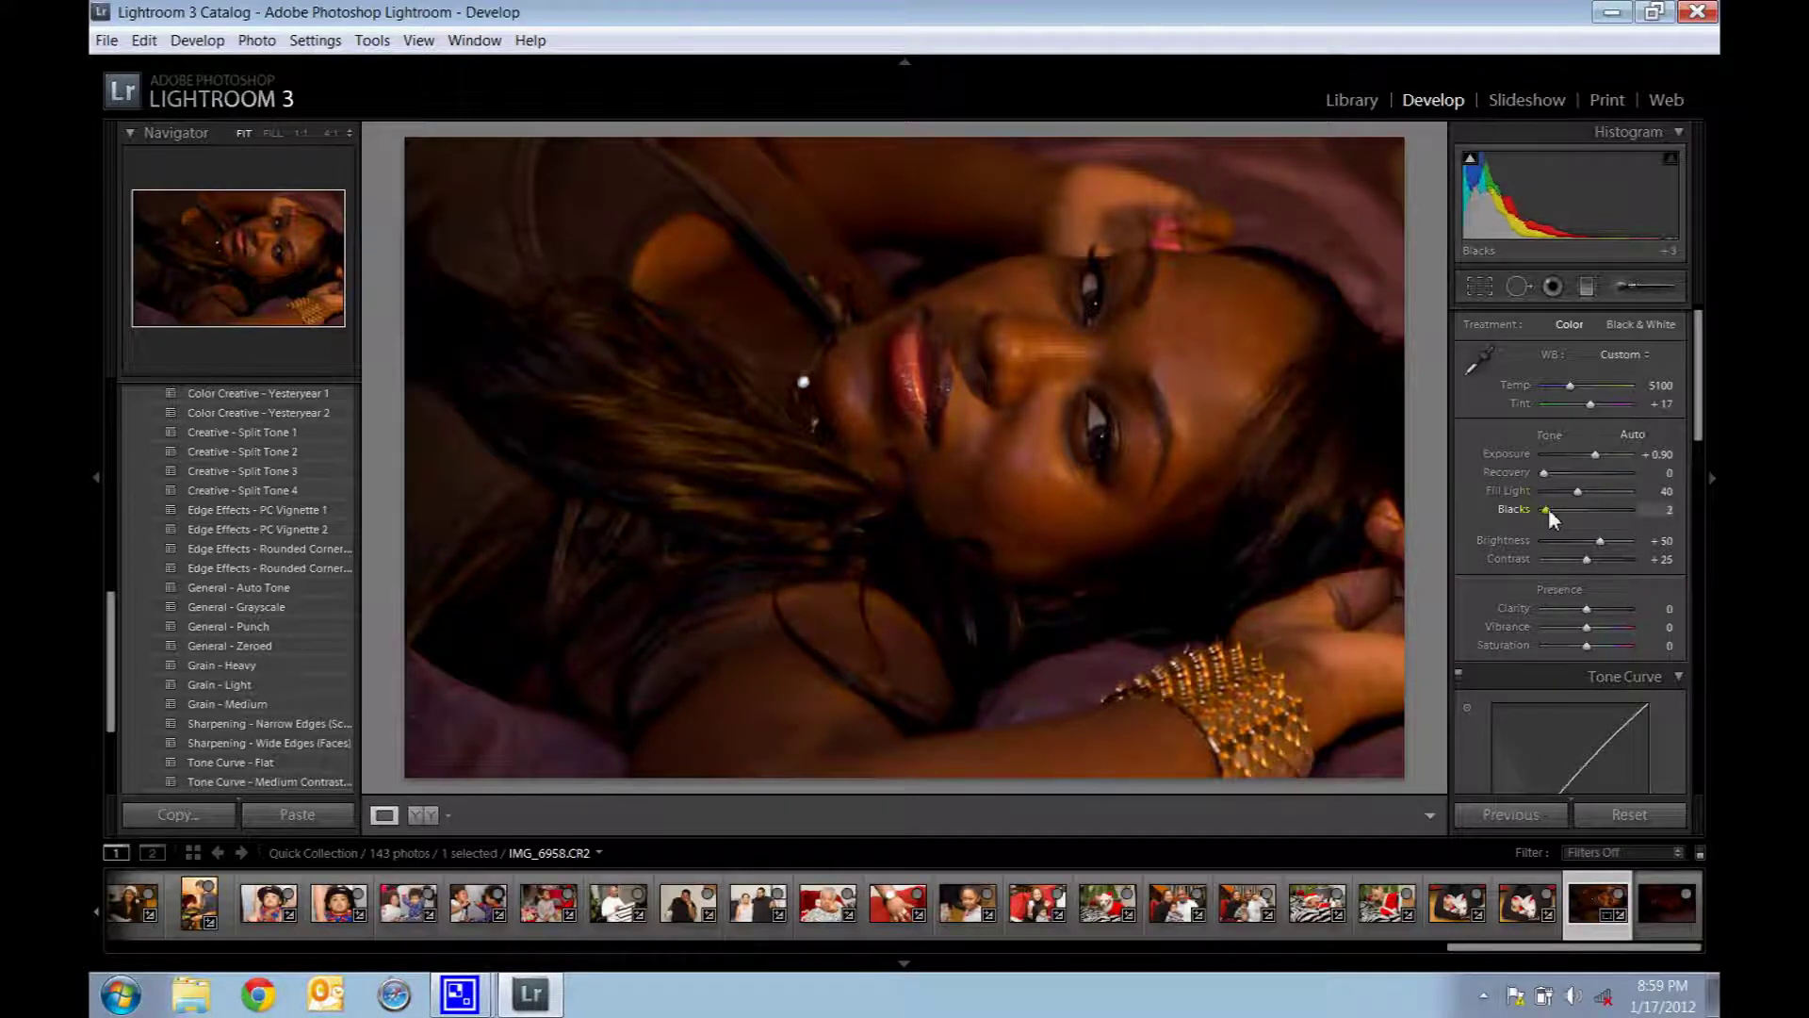
{"action": "key", "text": "Down"}
{"action": "key", "text": "Up"}
Set Contrast to +45 and fine-tune the Clarity of the portrait.
{"action": "left_click_drag", "start_coordinate": [1702, 421], "coordinate": [1702, 455]}
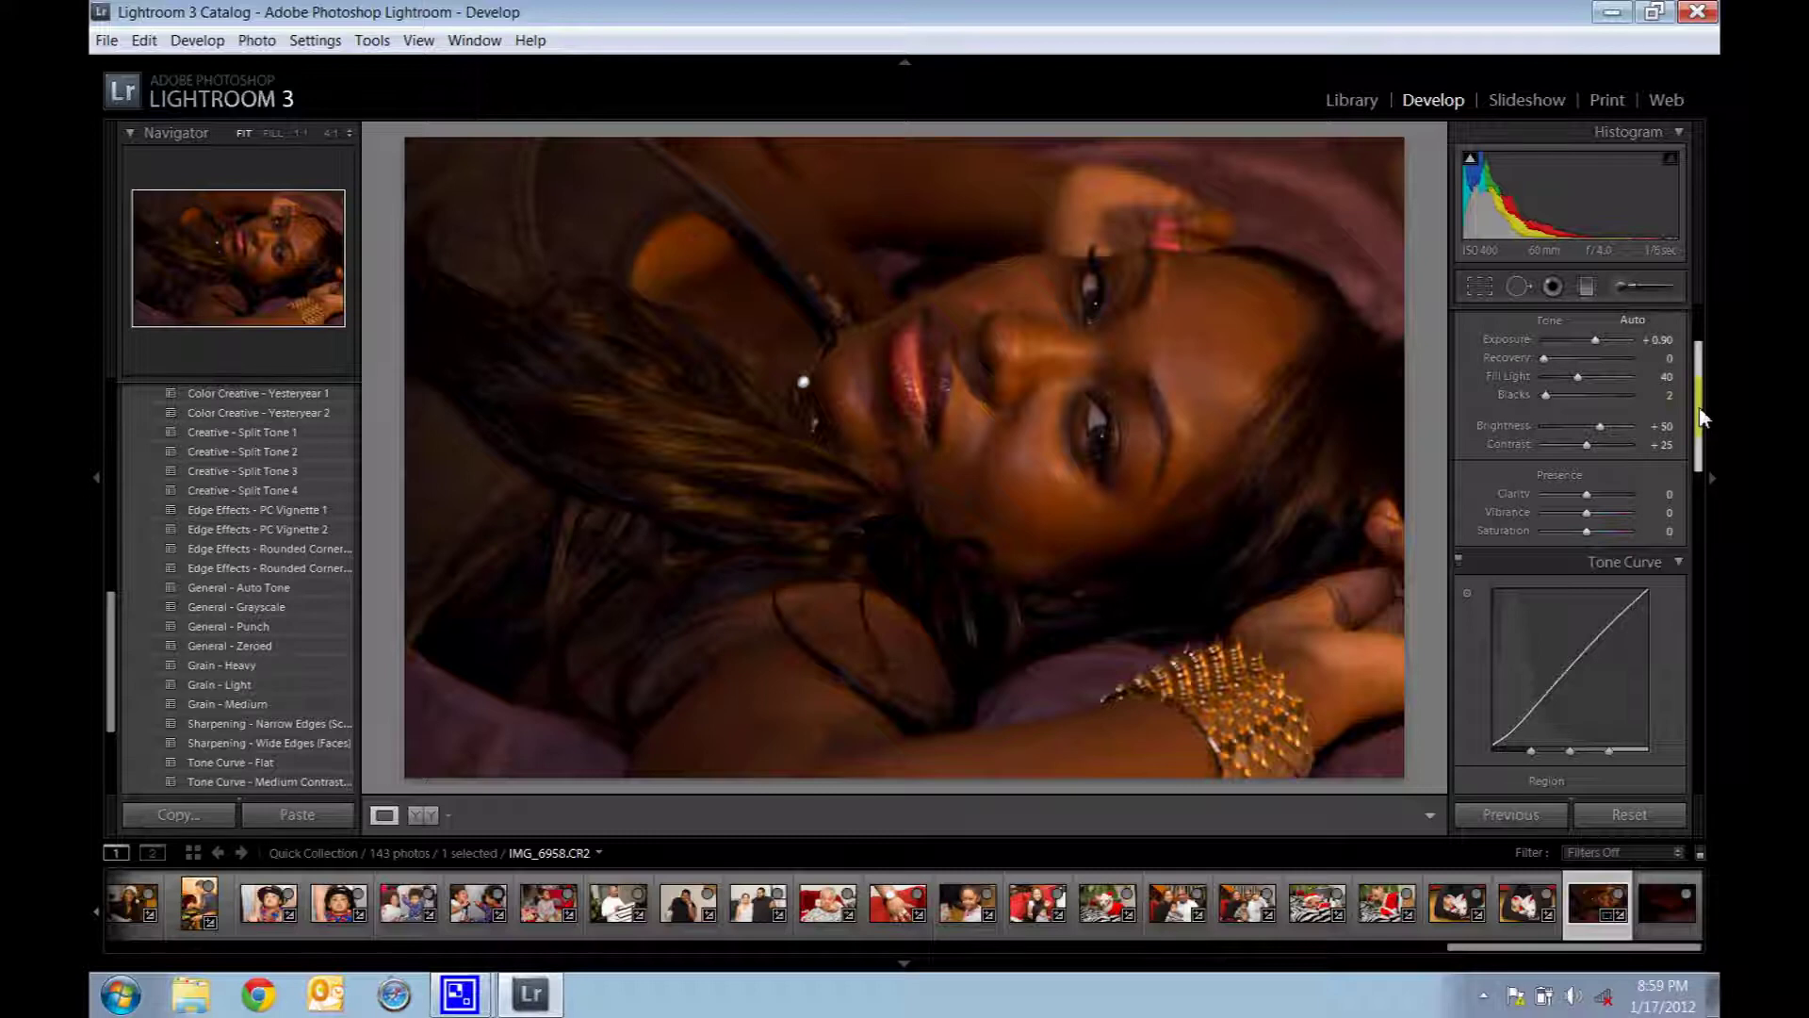
{"action": "mouse_move", "coordinate": [1701, 417]}
{"action": "left_mouse_down"}
{"action": "mouse_move", "coordinate": [1701, 438]}
{"action": "mouse_move", "coordinate": [1701, 411]}
{"action": "left_mouse_up"}
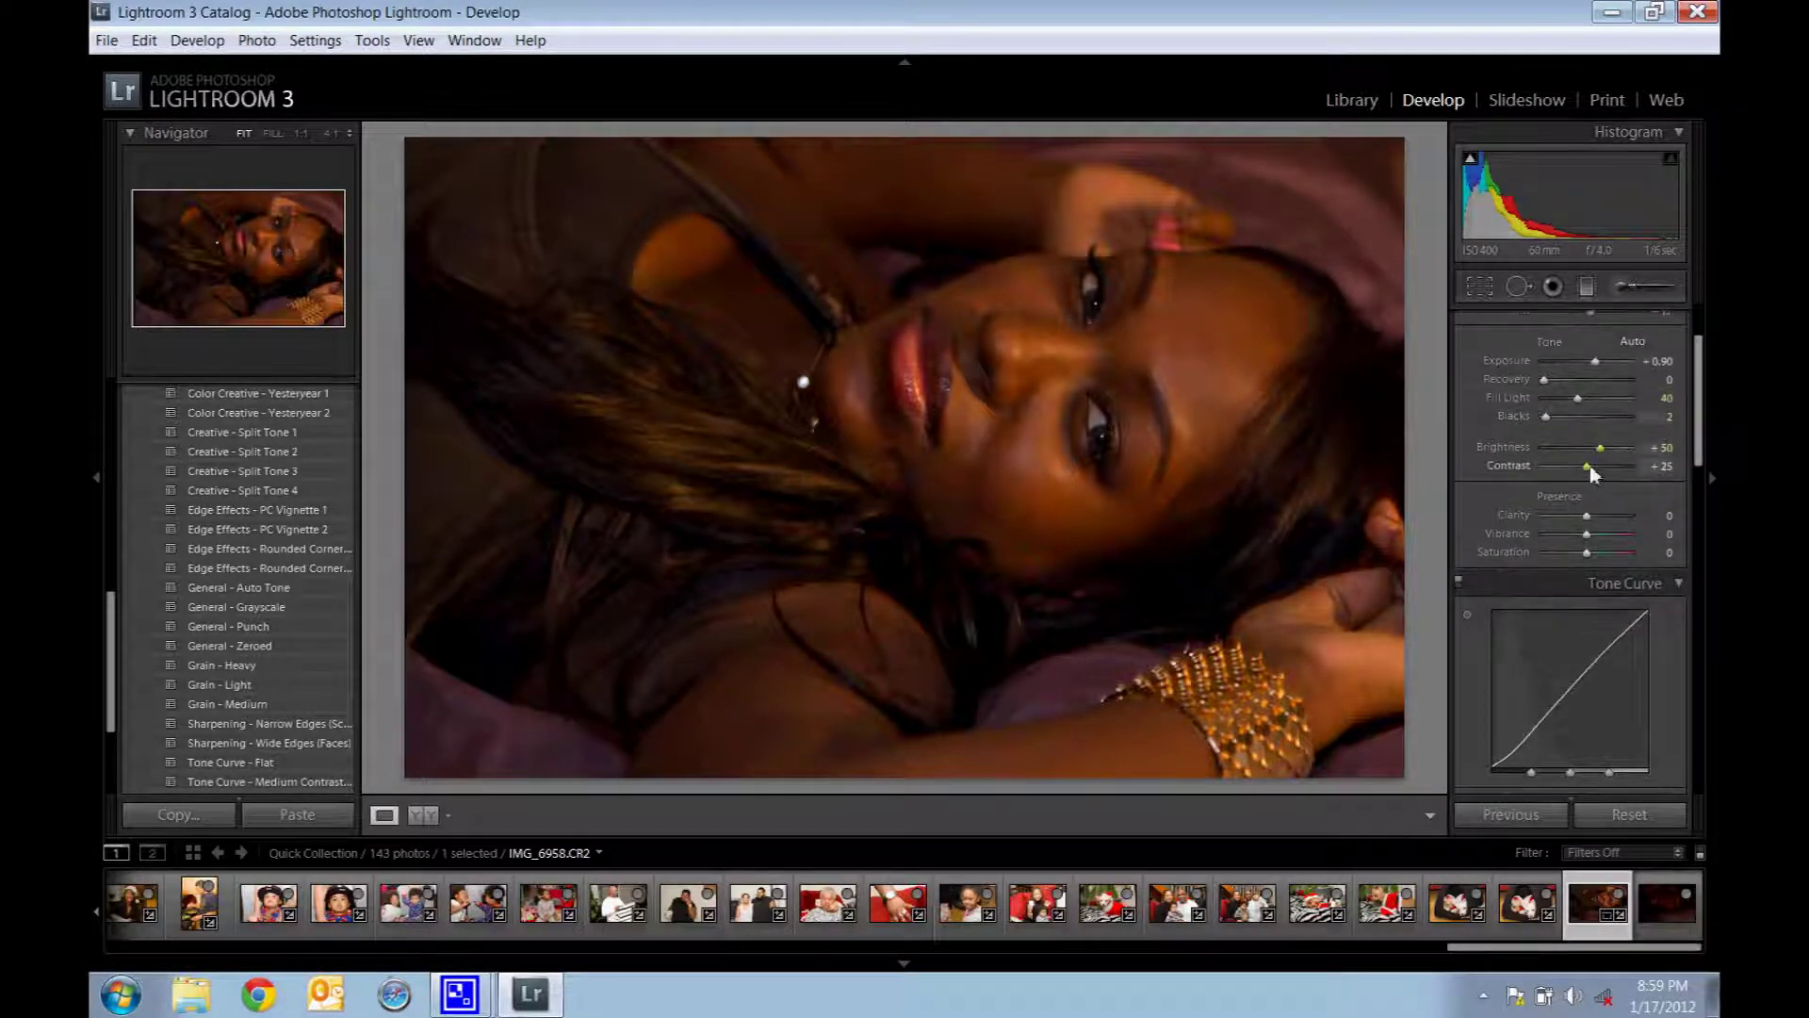
{"action": "scroll", "coordinate": [1586, 467], "scroll_direction": "up", "scroll_amount": 2}
{"action": "scroll", "coordinate": [1586, 468], "scroll_direction": "up", "scroll_amount": 1}
{"action": "scroll", "coordinate": [1585, 468], "scroll_direction": "down", "scroll_amount": 1}
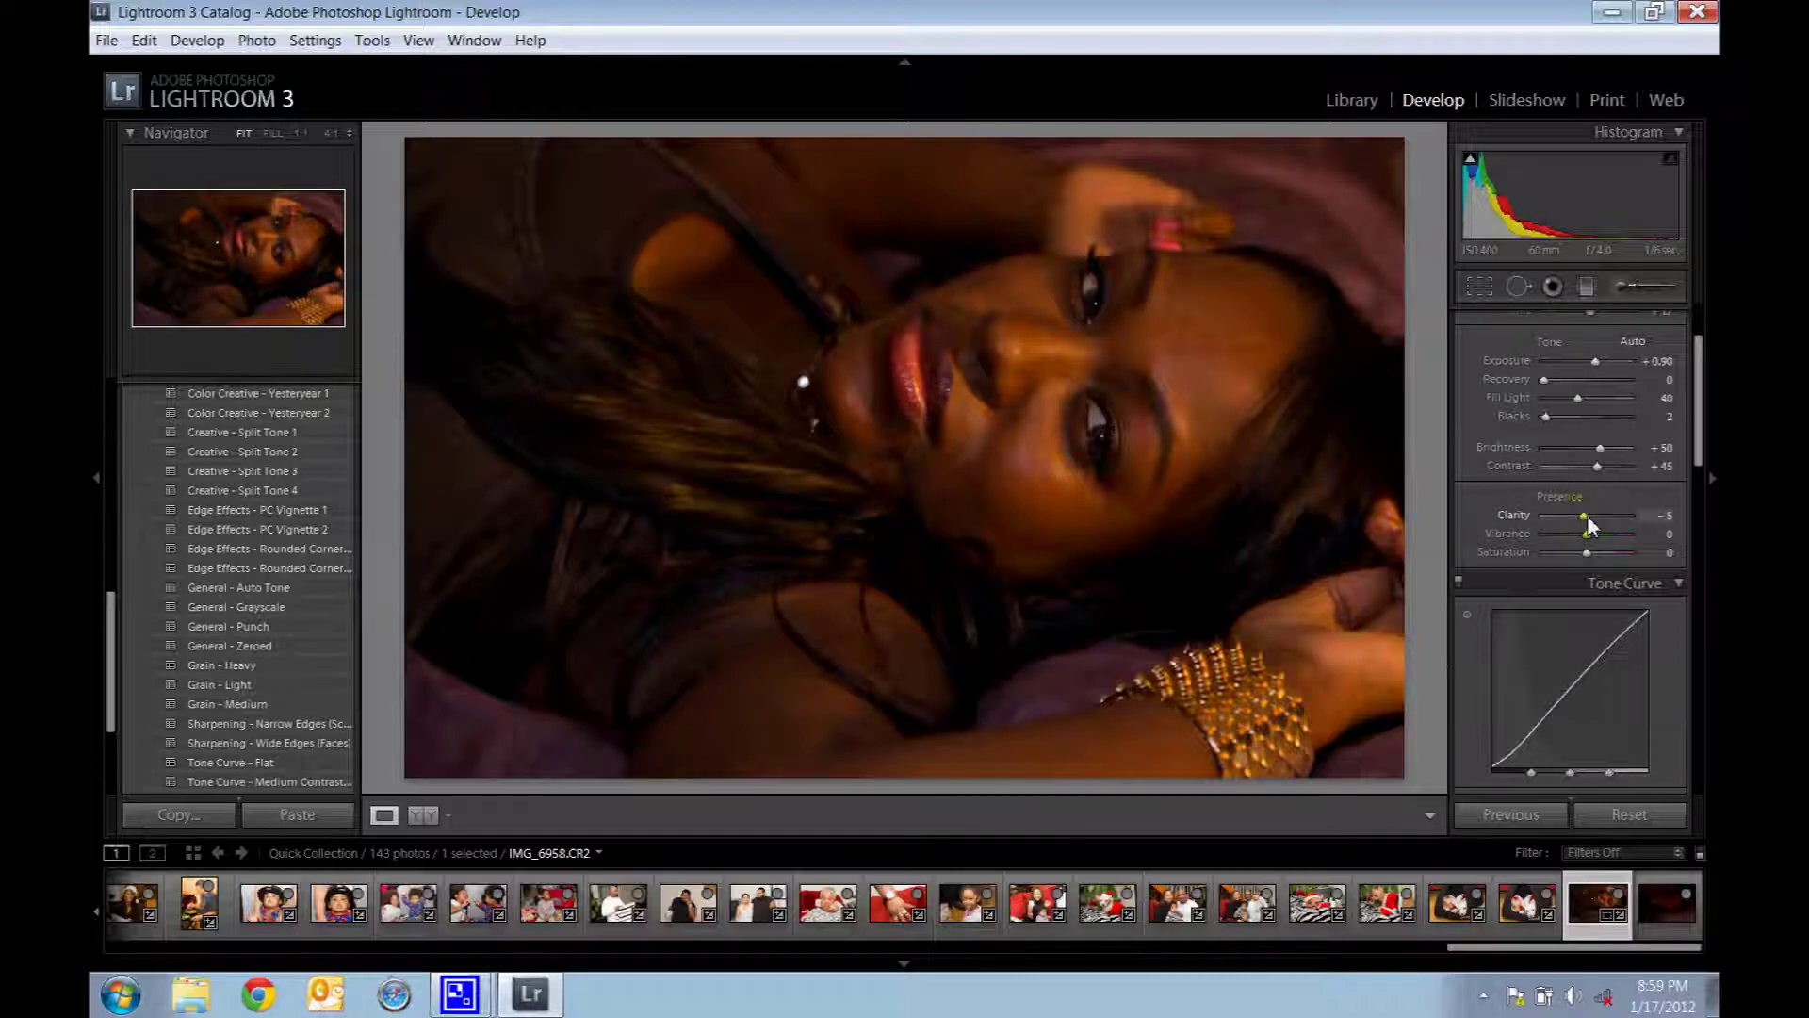
{"action": "mouse_move", "coordinate": [1578, 516]}
{"action": "left_mouse_down"}
{"action": "mouse_move", "coordinate": [1548, 516]}
{"action": "mouse_move", "coordinate": [1629, 516]}
{"action": "mouse_move", "coordinate": [1591, 516]}
{"action": "left_mouse_up"}
Set the tone curve's Highlights to +12.
{"action": "left_click_drag", "start_coordinate": [1691, 453], "coordinate": [1697, 543]}
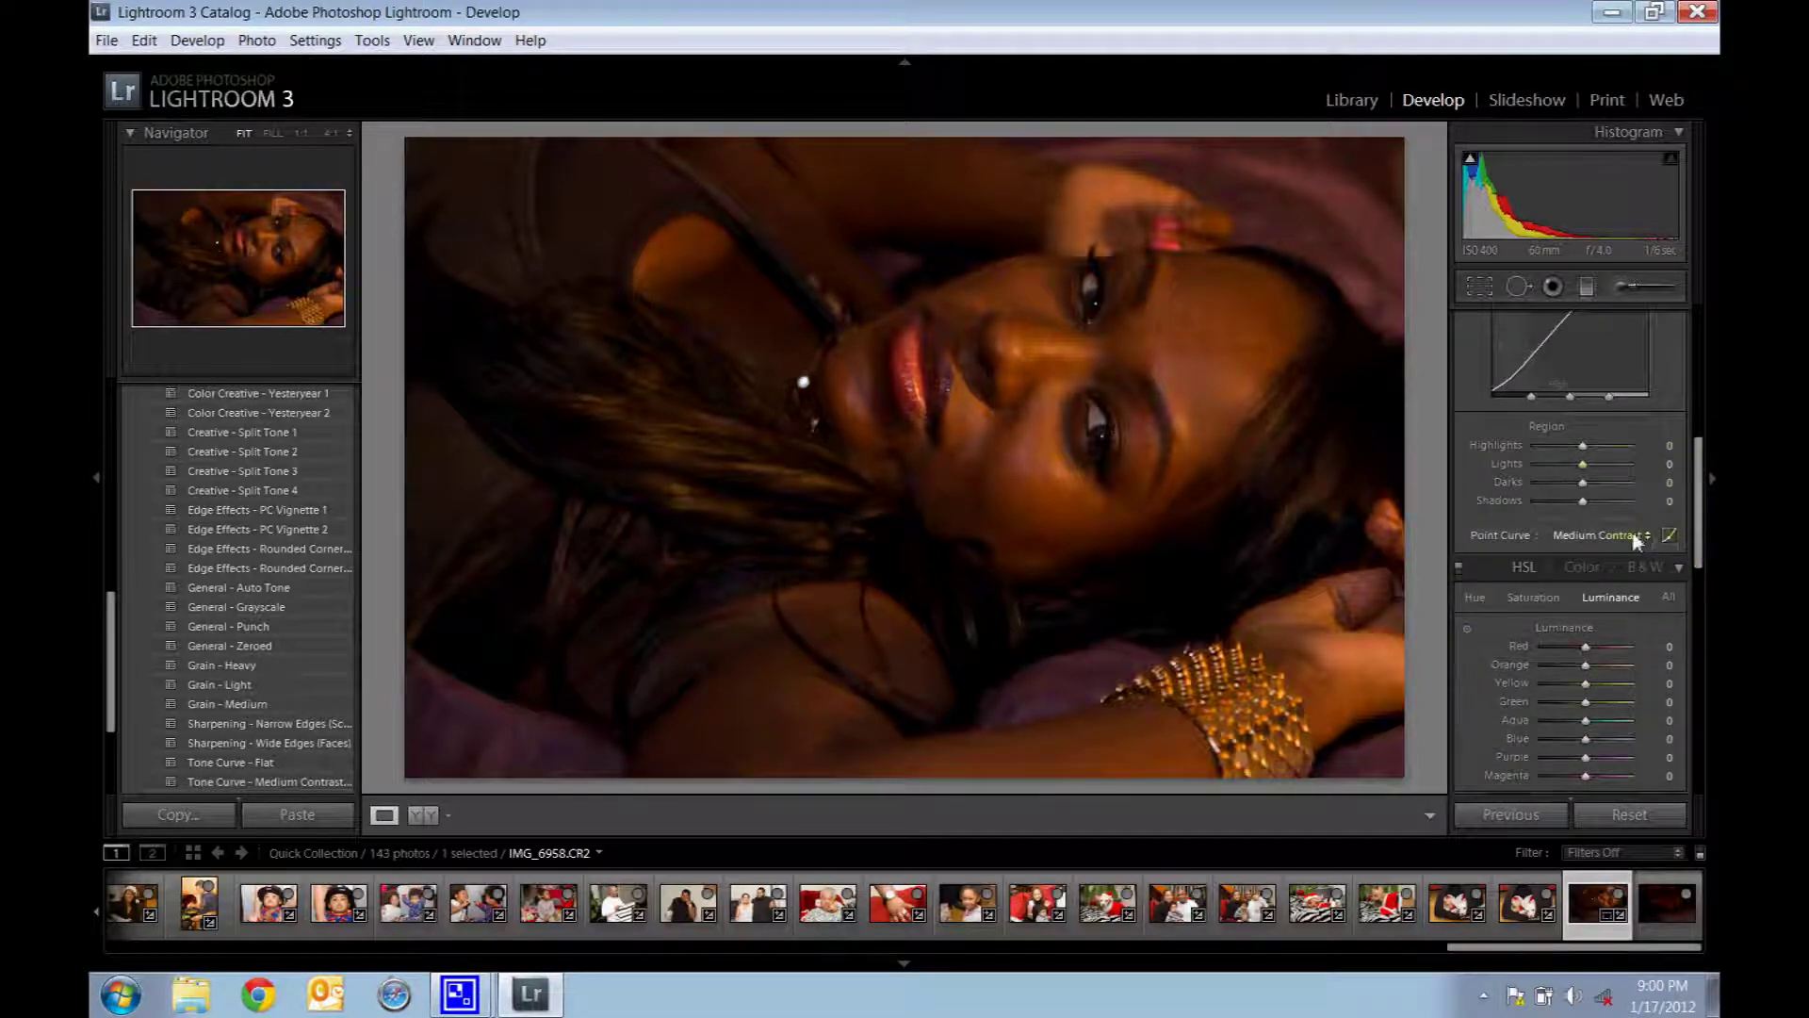
{"action": "mouse_move", "coordinate": [1584, 445]}
{"action": "left_mouse_down"}
{"action": "mouse_move", "coordinate": [1608, 457]}
{"action": "mouse_move", "coordinate": [1532, 454]}
{"action": "mouse_move", "coordinate": [1628, 447]}
{"action": "mouse_move", "coordinate": [1556, 441]}
{"action": "mouse_move", "coordinate": [1592, 463]}
{"action": "left_mouse_up"}
{"action": "double_click", "coordinate": [1507, 445]}
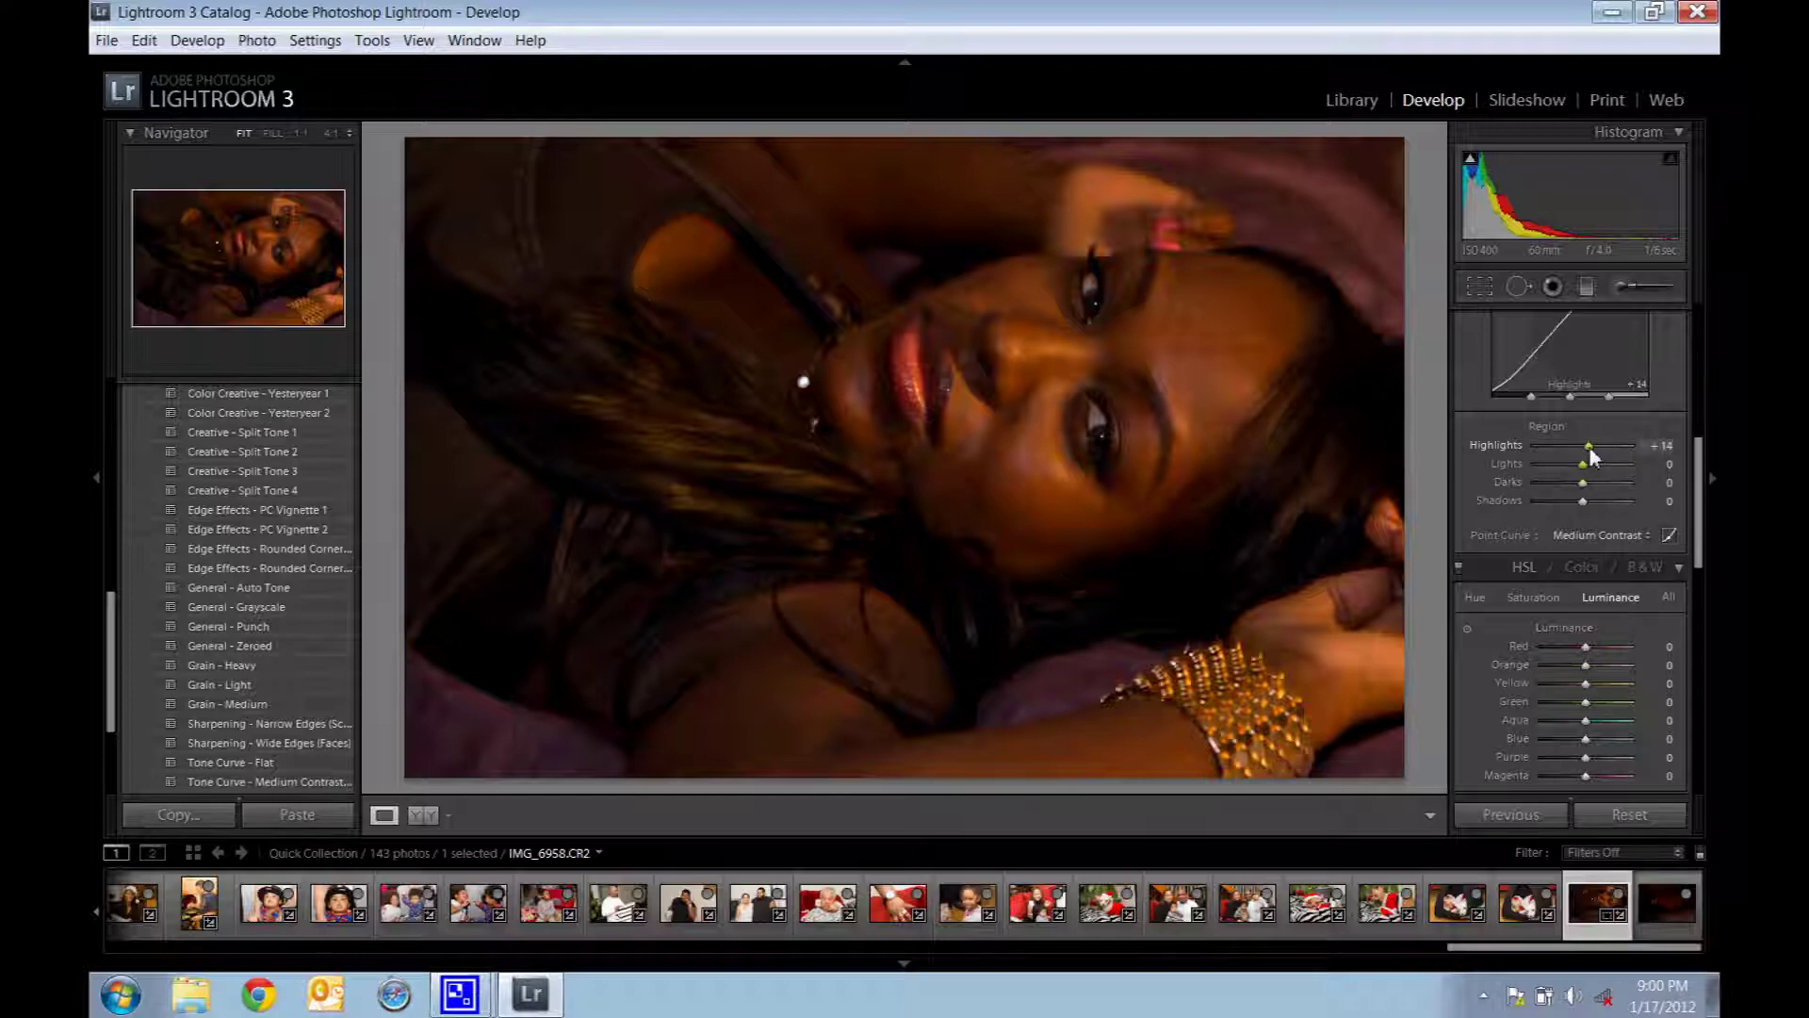
{"action": "left_click_drag", "start_coordinate": [1593, 457], "coordinate": [1587, 444]}
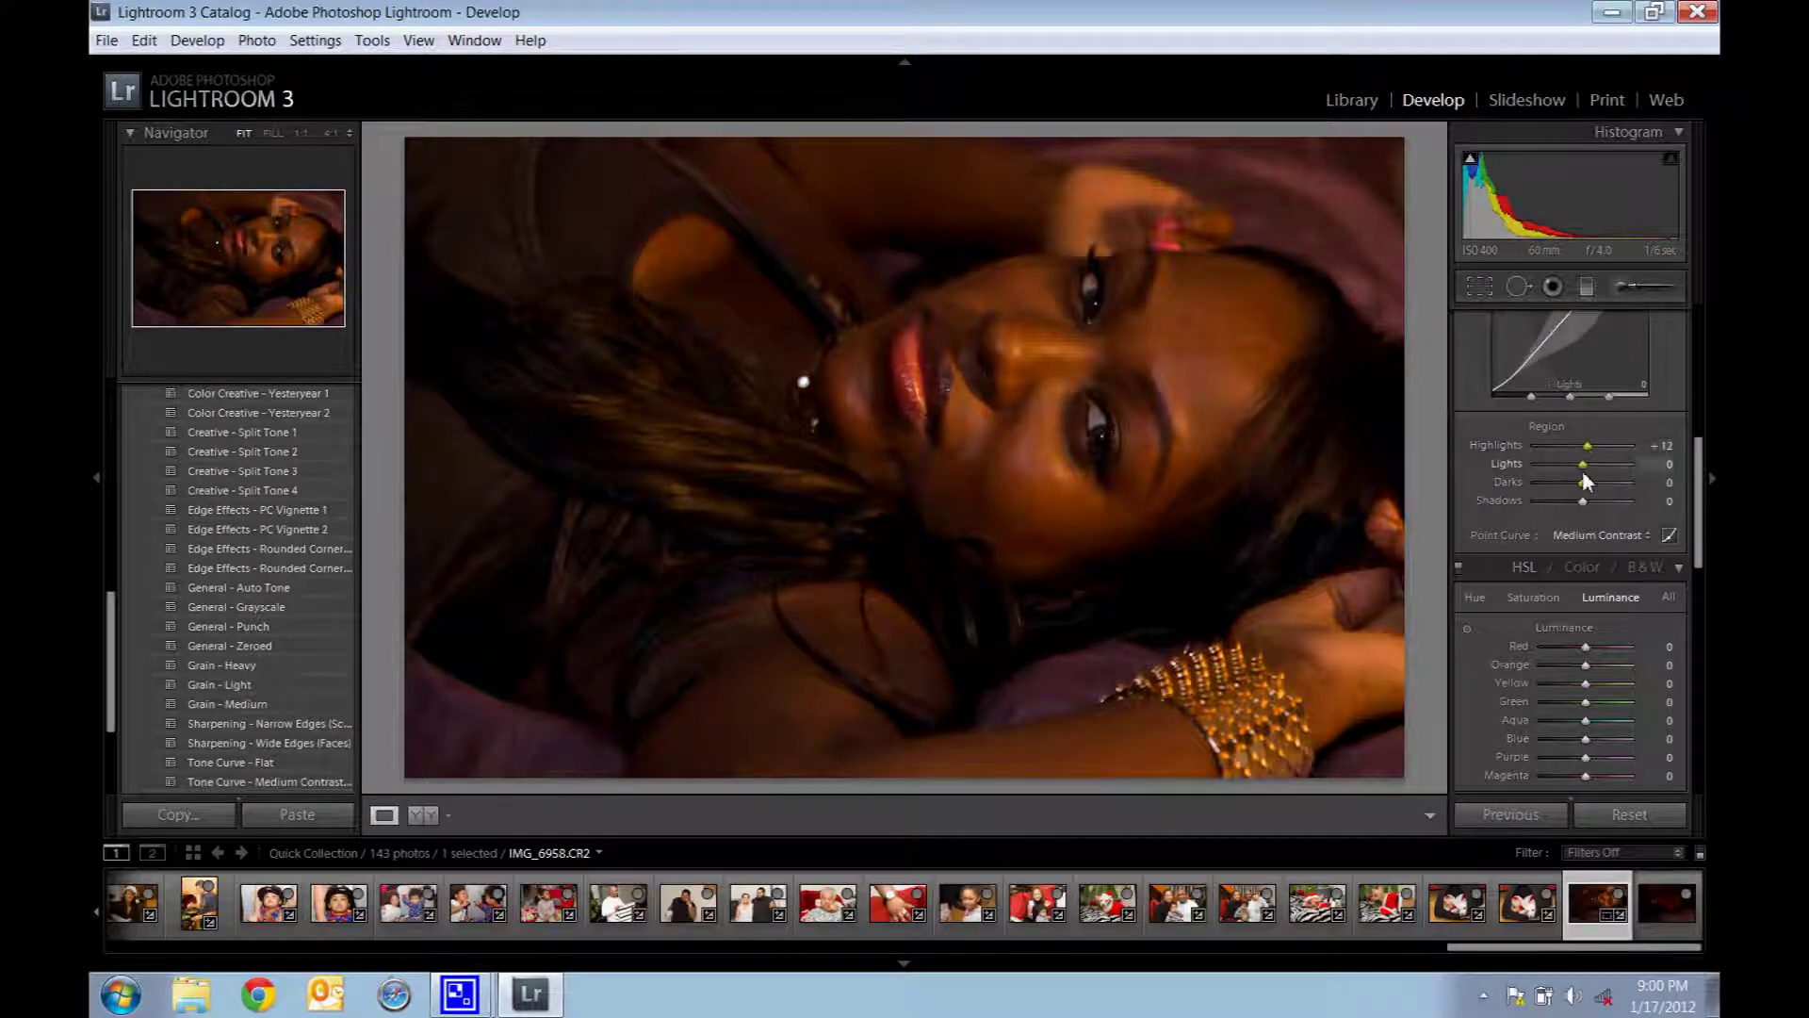
Set the tone curve's Lights to -15 and Darks to +15.
{"action": "left_click_drag", "start_coordinate": [1584, 472], "coordinate": [1584, 473]}
{"action": "left_click_drag", "start_coordinate": [1587, 473], "coordinate": [1587, 473]}
{"action": "scroll", "coordinate": [1587, 473], "scroll_direction": "down", "scroll_amount": 5}
{"action": "scroll", "coordinate": [1587, 473], "scroll_direction": "up", "scroll_amount": 1}
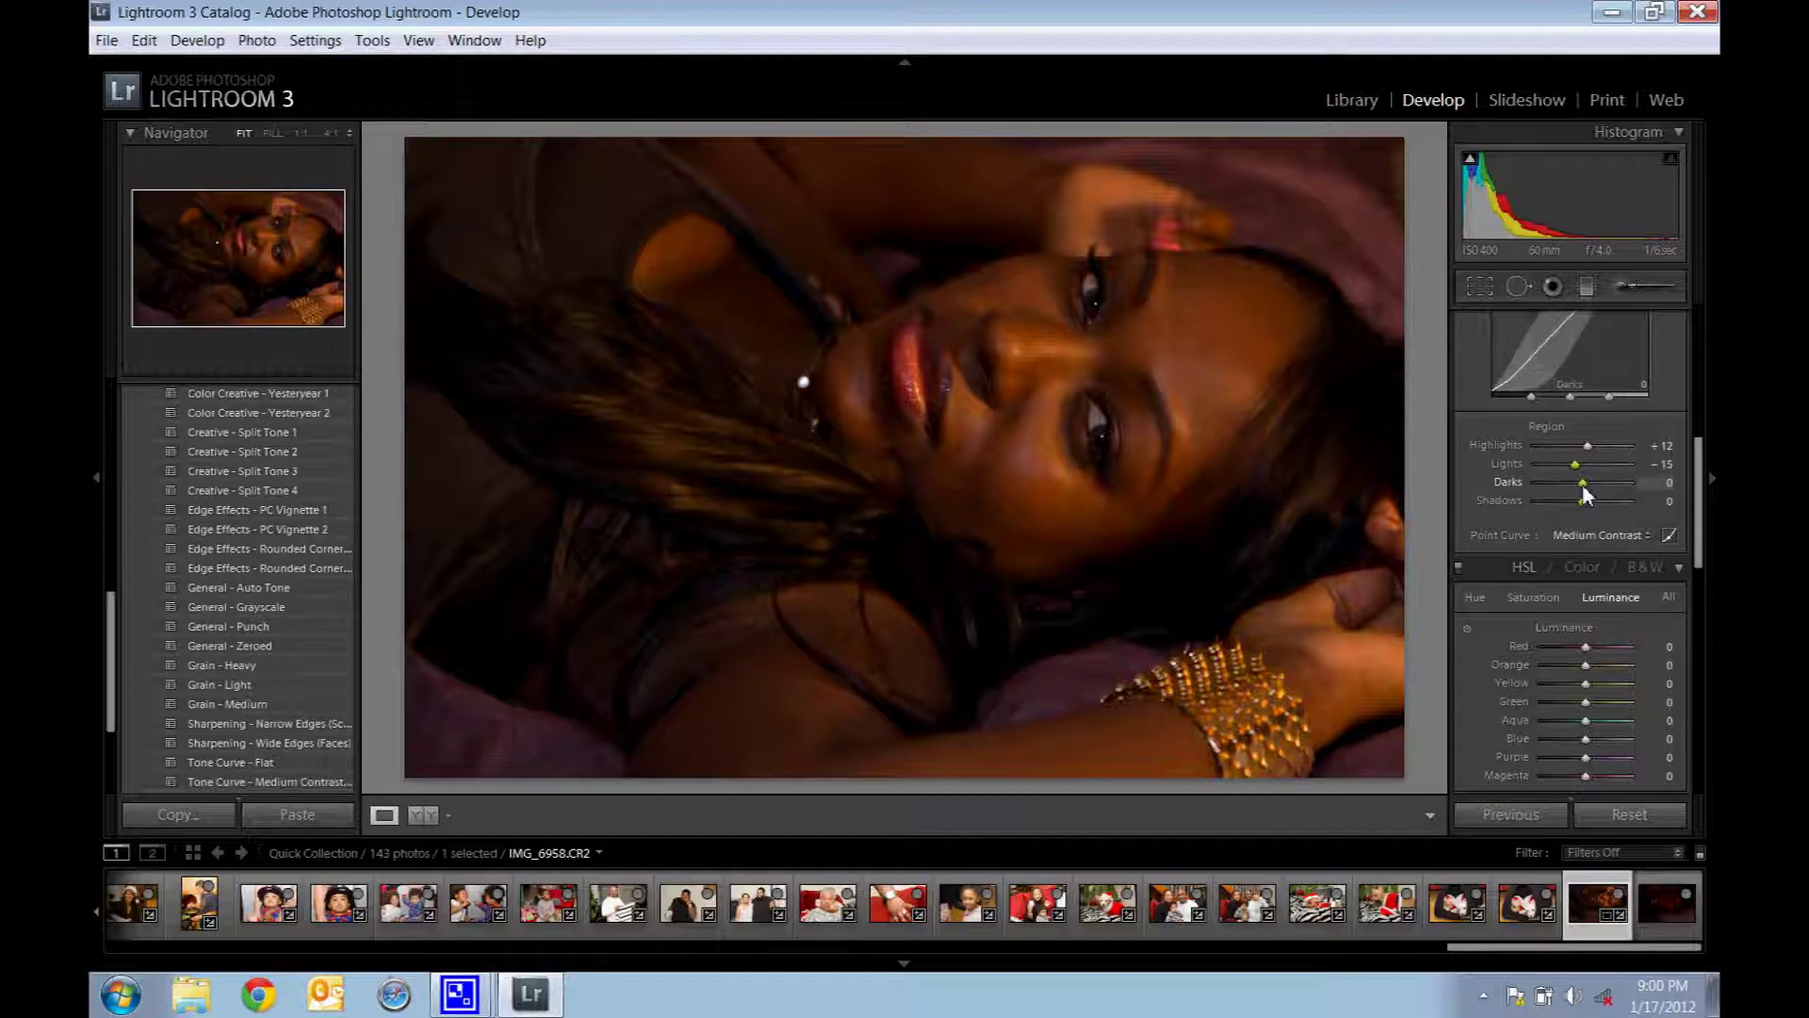
{"action": "scroll", "coordinate": [1588, 486], "scroll_direction": "up", "scroll_amount": 2}
{"action": "scroll", "coordinate": [1589, 485], "scroll_direction": "up", "scroll_amount": 1}
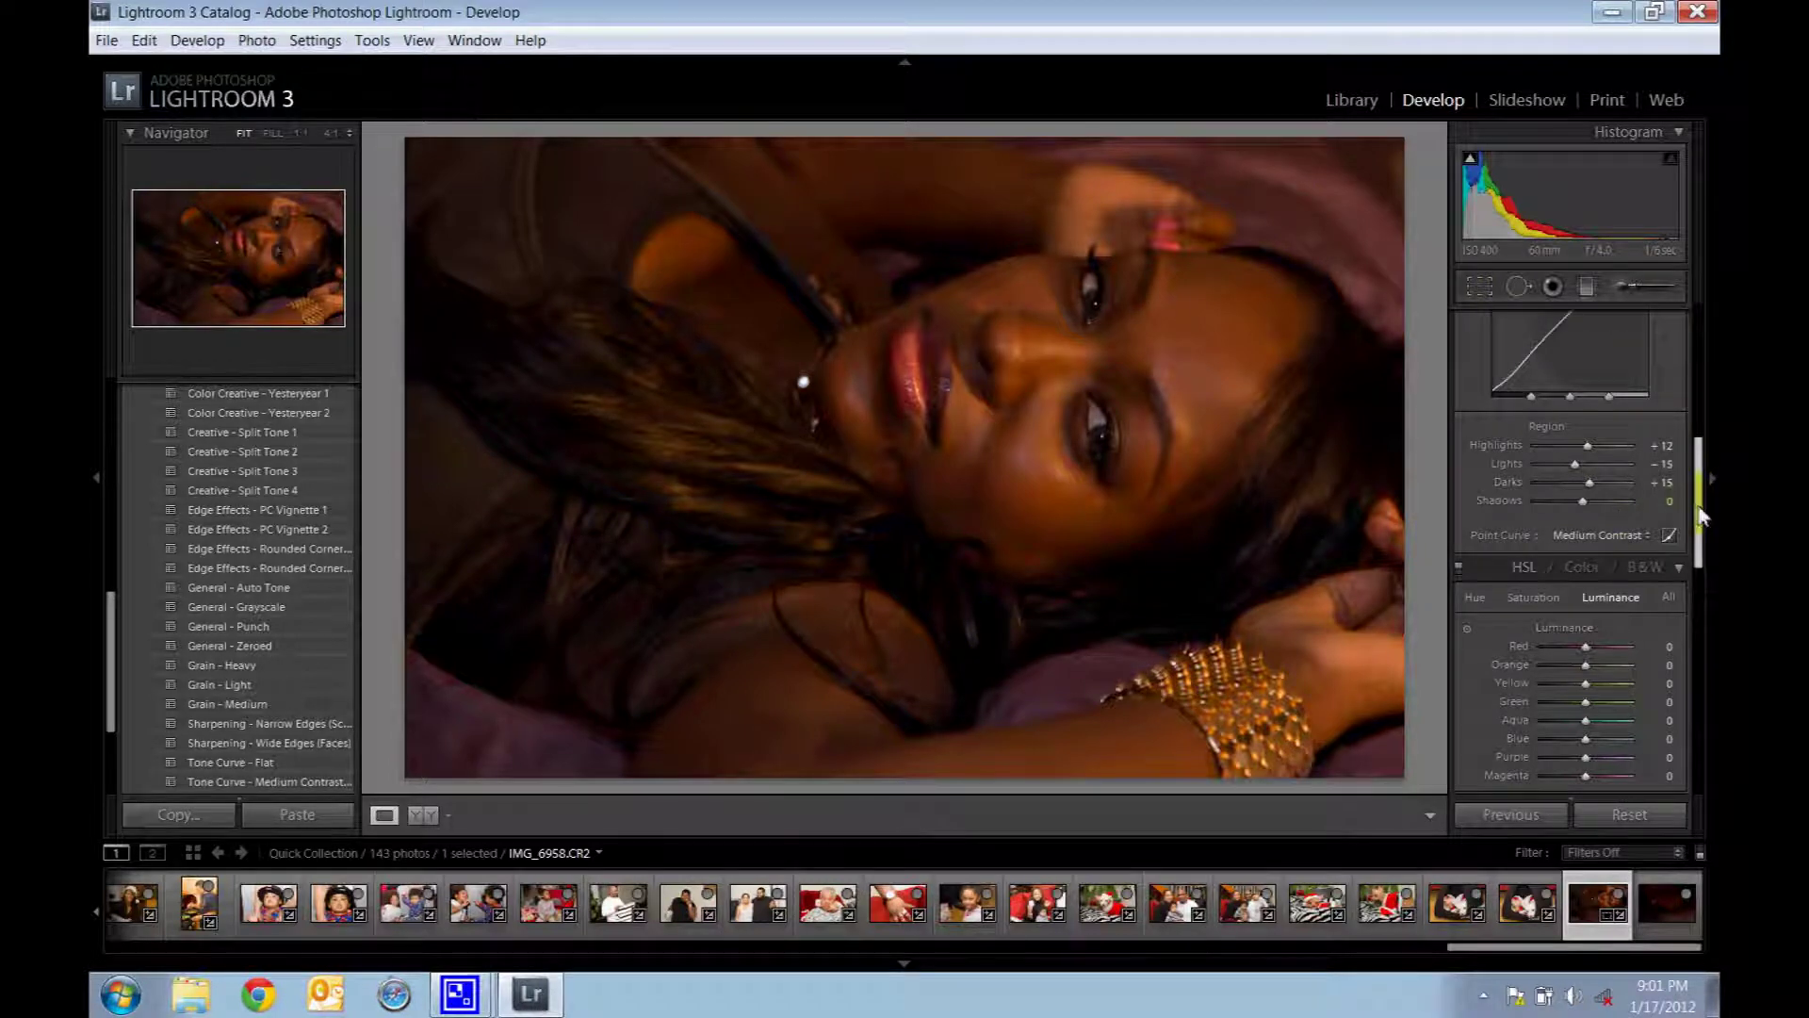
Brighten the reds by setting the Red luminance to +82.
{"action": "scroll", "coordinate": [1702, 513], "scroll_direction": "down", "scroll_amount": 1}
{"action": "left_click_drag", "start_coordinate": [1702, 514], "coordinate": [1702, 573]}
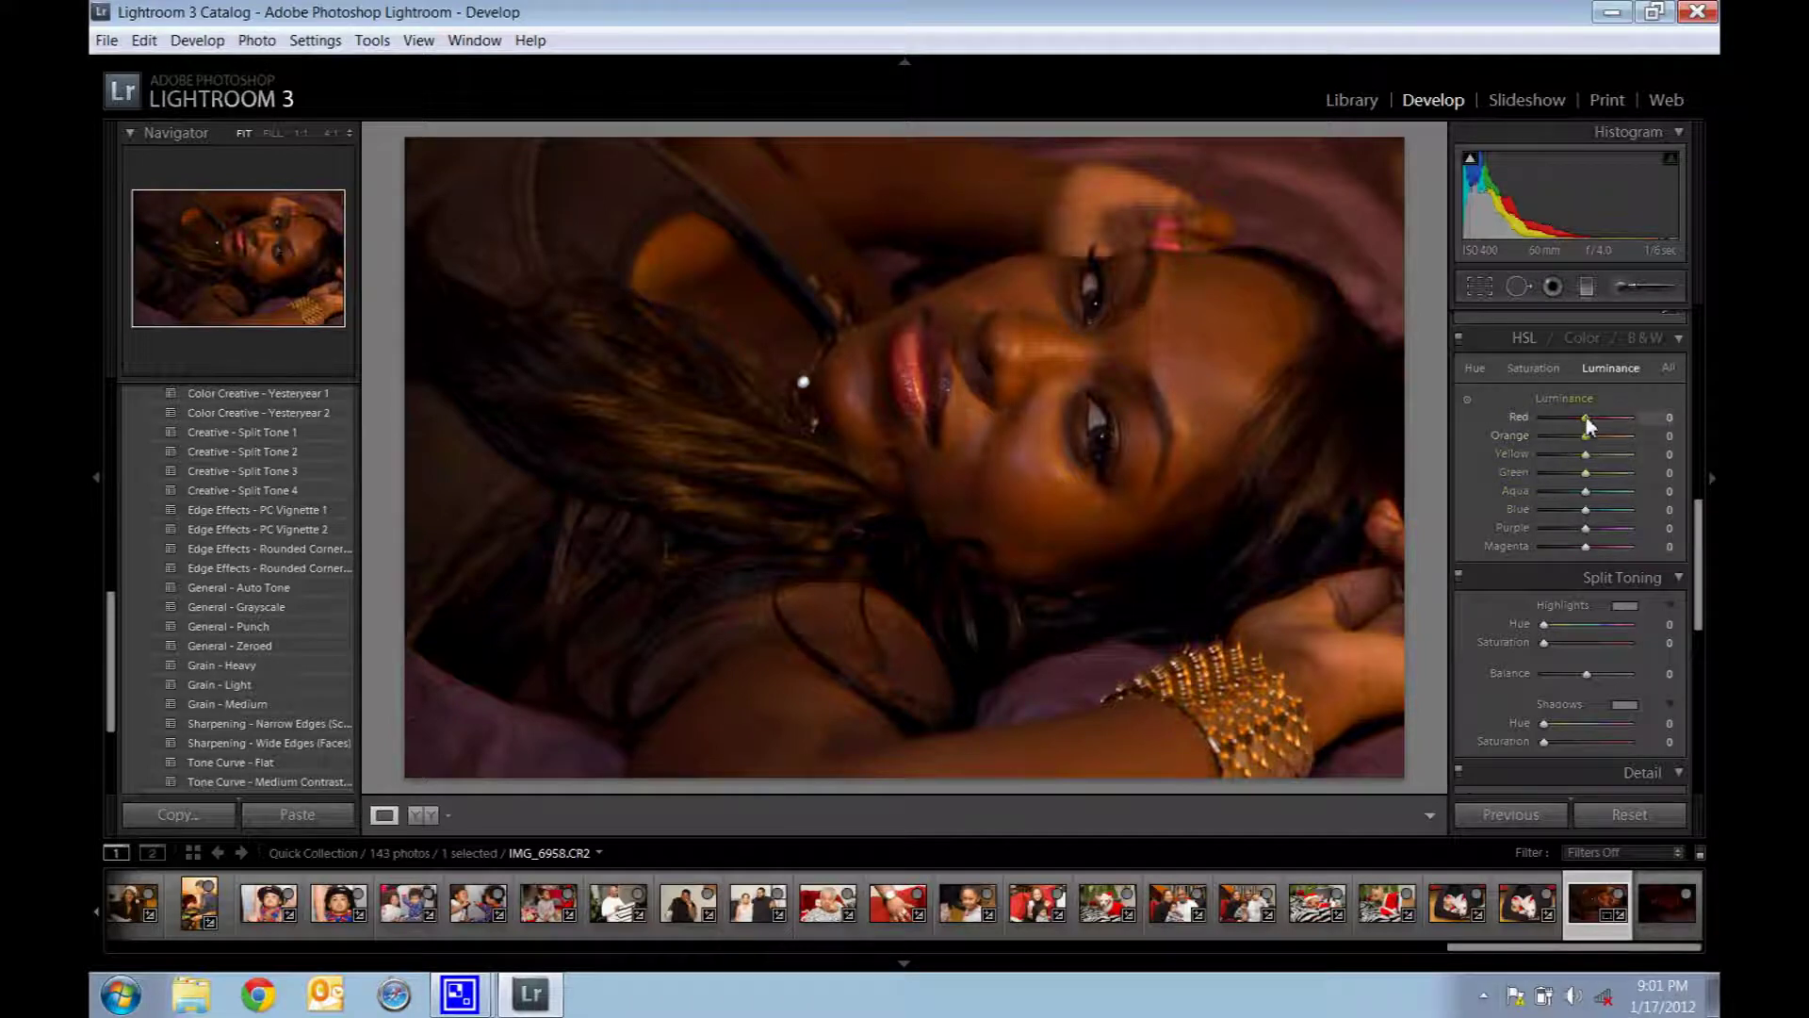
{"action": "left_click_drag", "start_coordinate": [1580, 416], "coordinate": [1620, 416]}
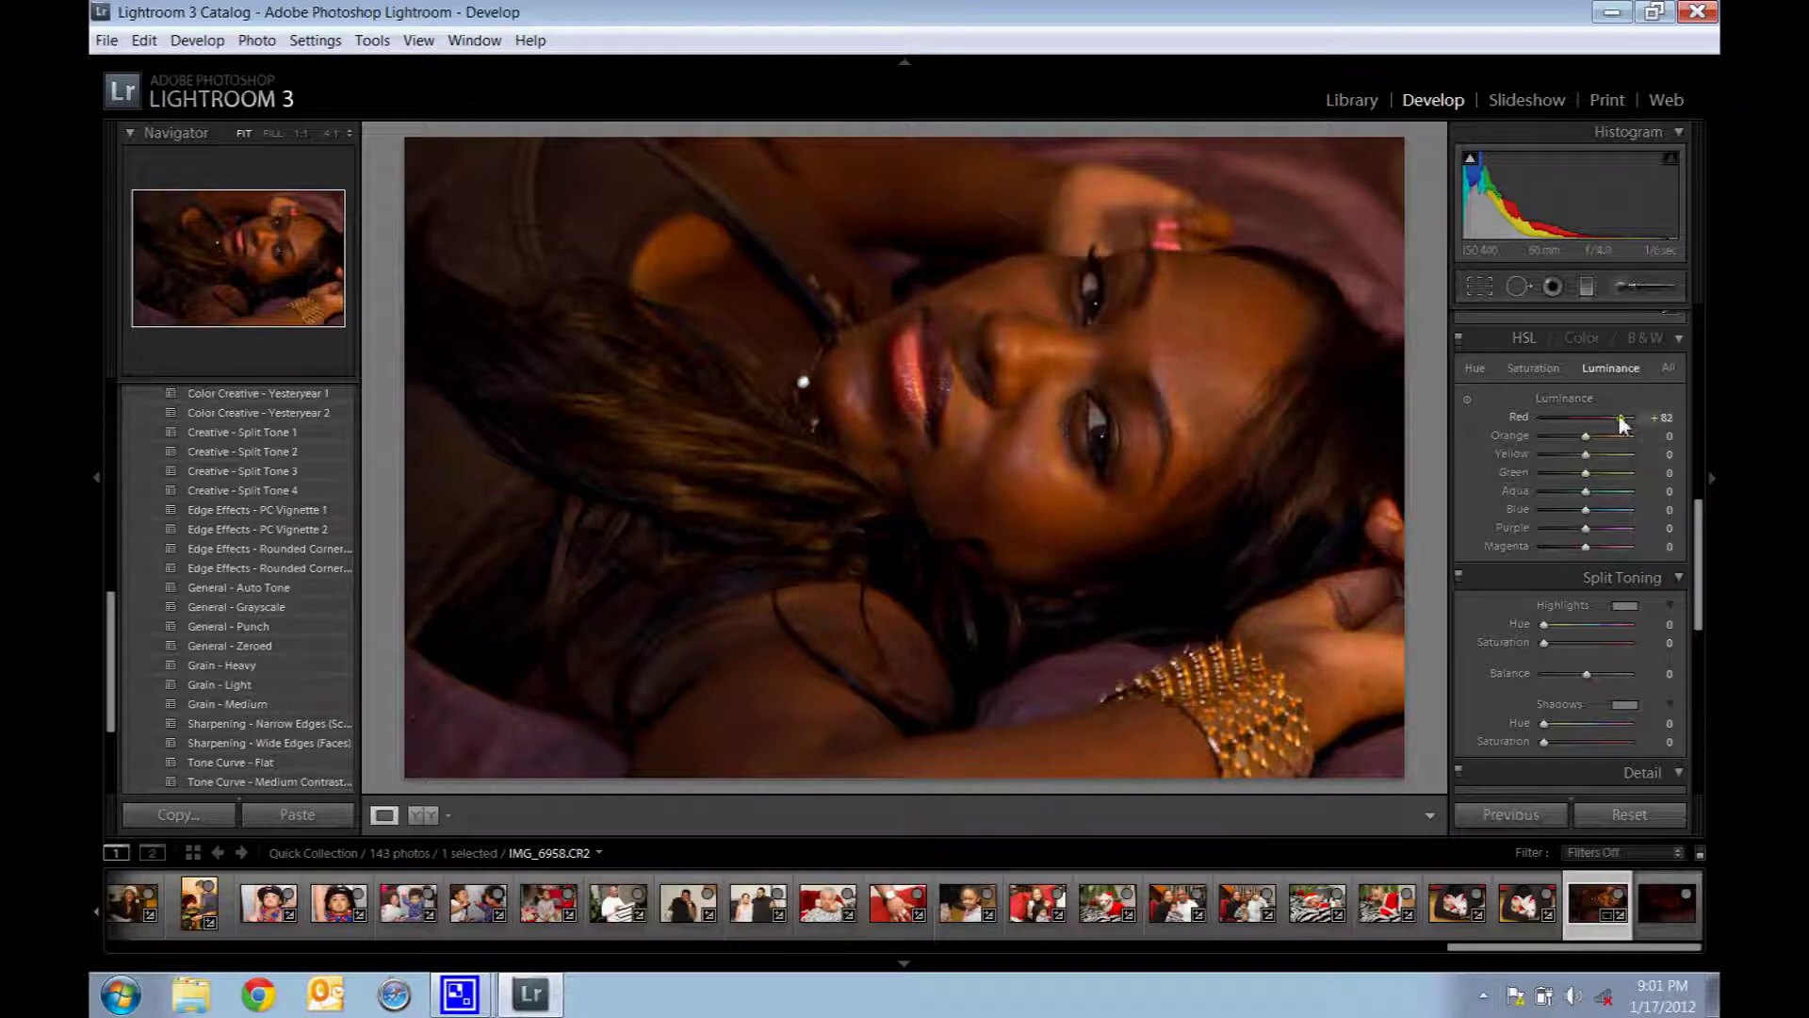
Darken the reds by setting the Red luminance to -43.
{"action": "left_click_drag", "start_coordinate": [1619, 416], "coordinate": [1643, 416]}
{"action": "left_click_drag", "start_coordinate": [1643, 414], "coordinate": [1519, 416]}
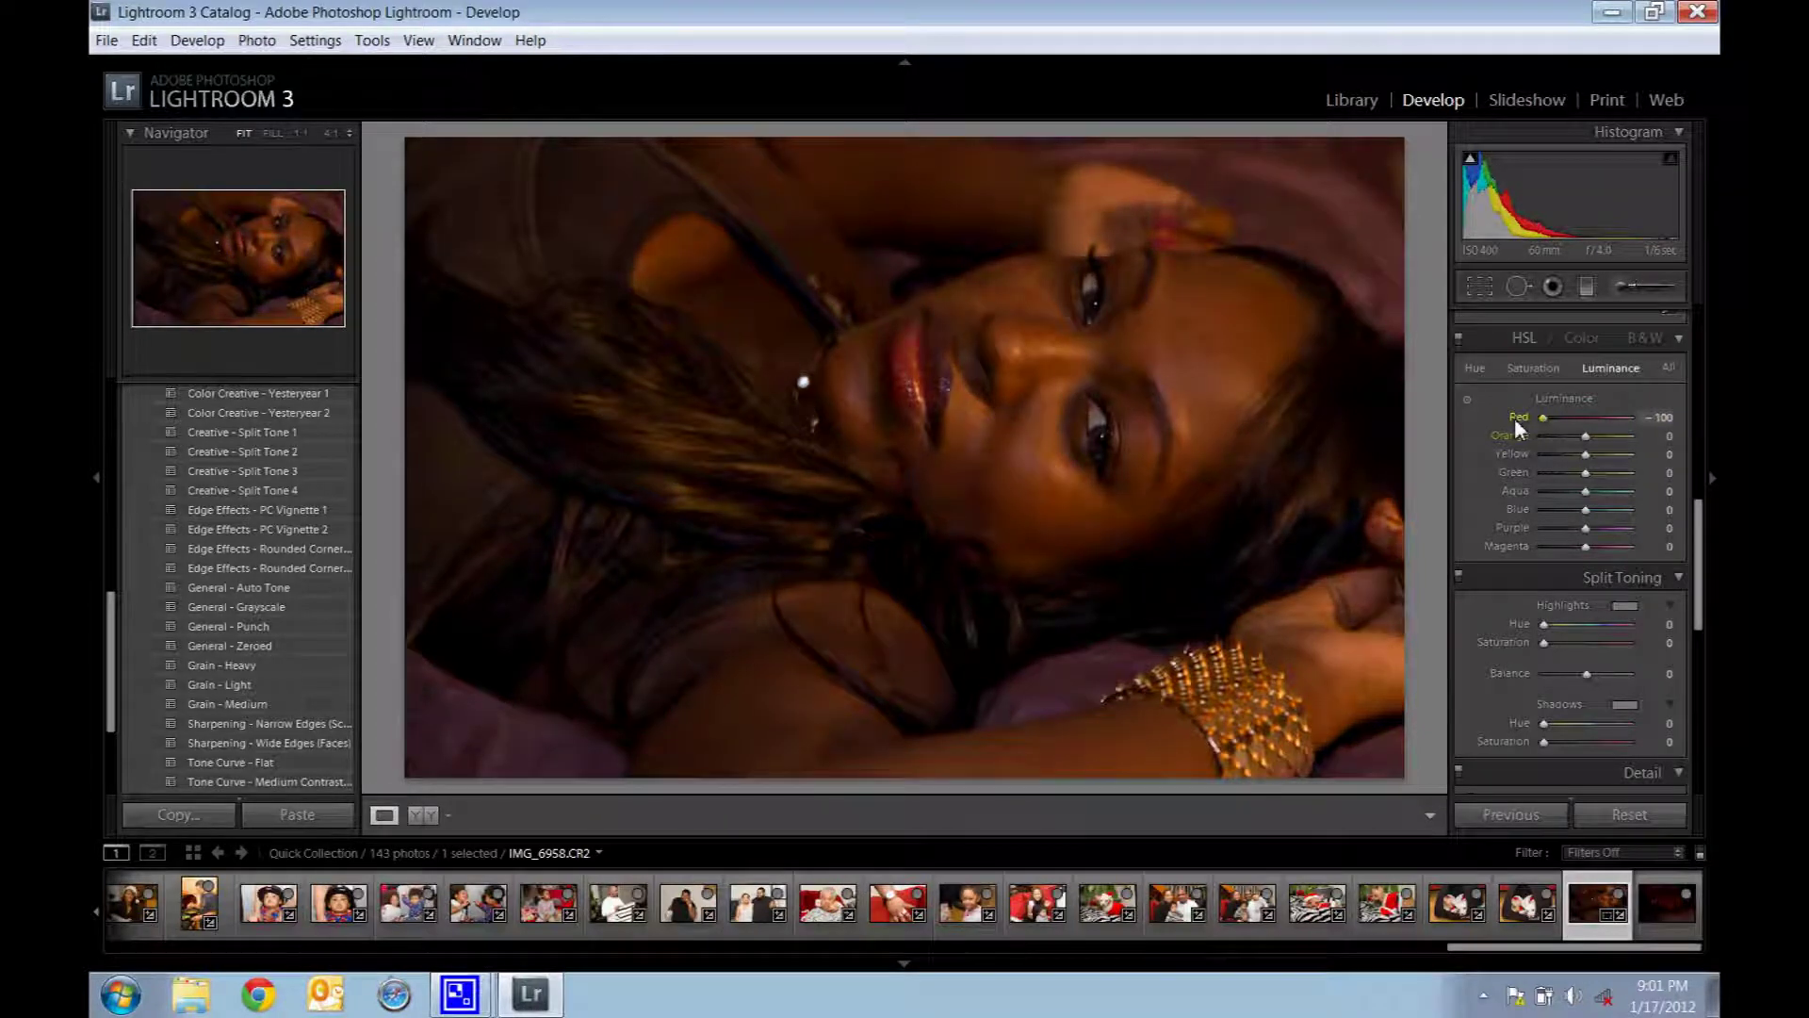
{"action": "left_click_drag", "start_coordinate": [1516, 419], "coordinate": [1566, 422]}
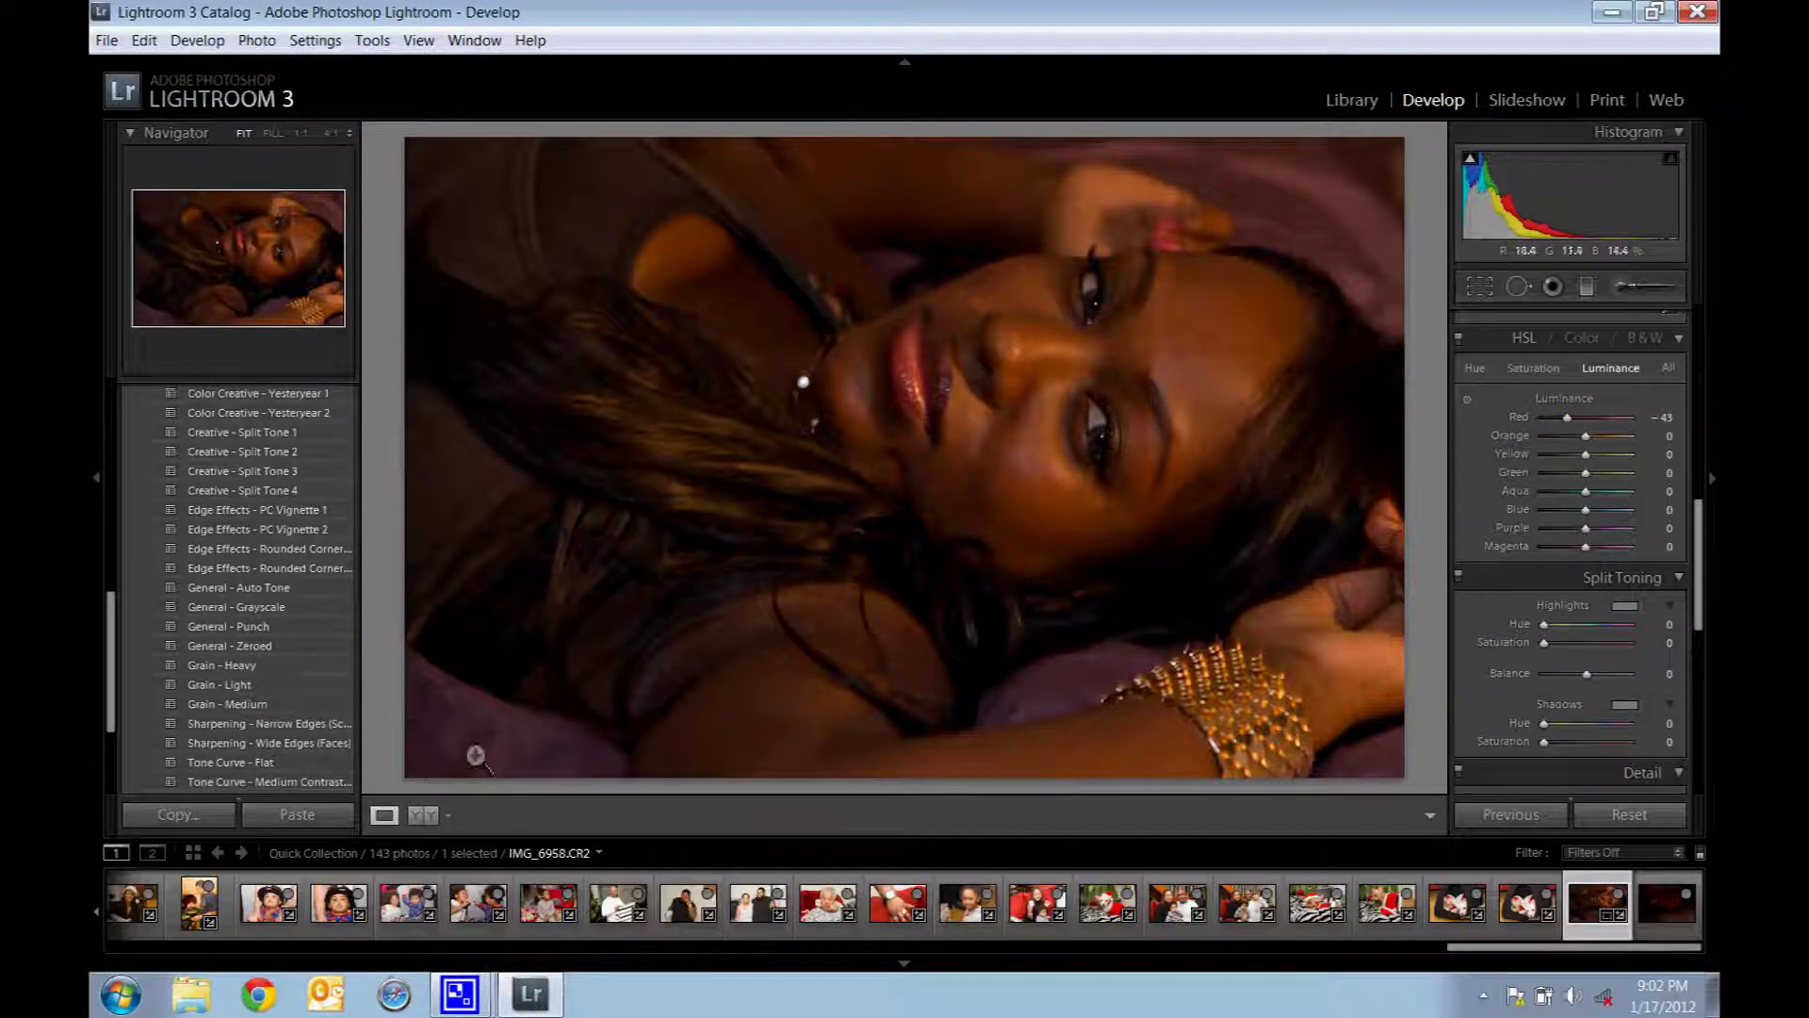
Compare the portrait's before and after versions side by side, then return to the single-photo view.
{"action": "left_click", "coordinate": [423, 815]}
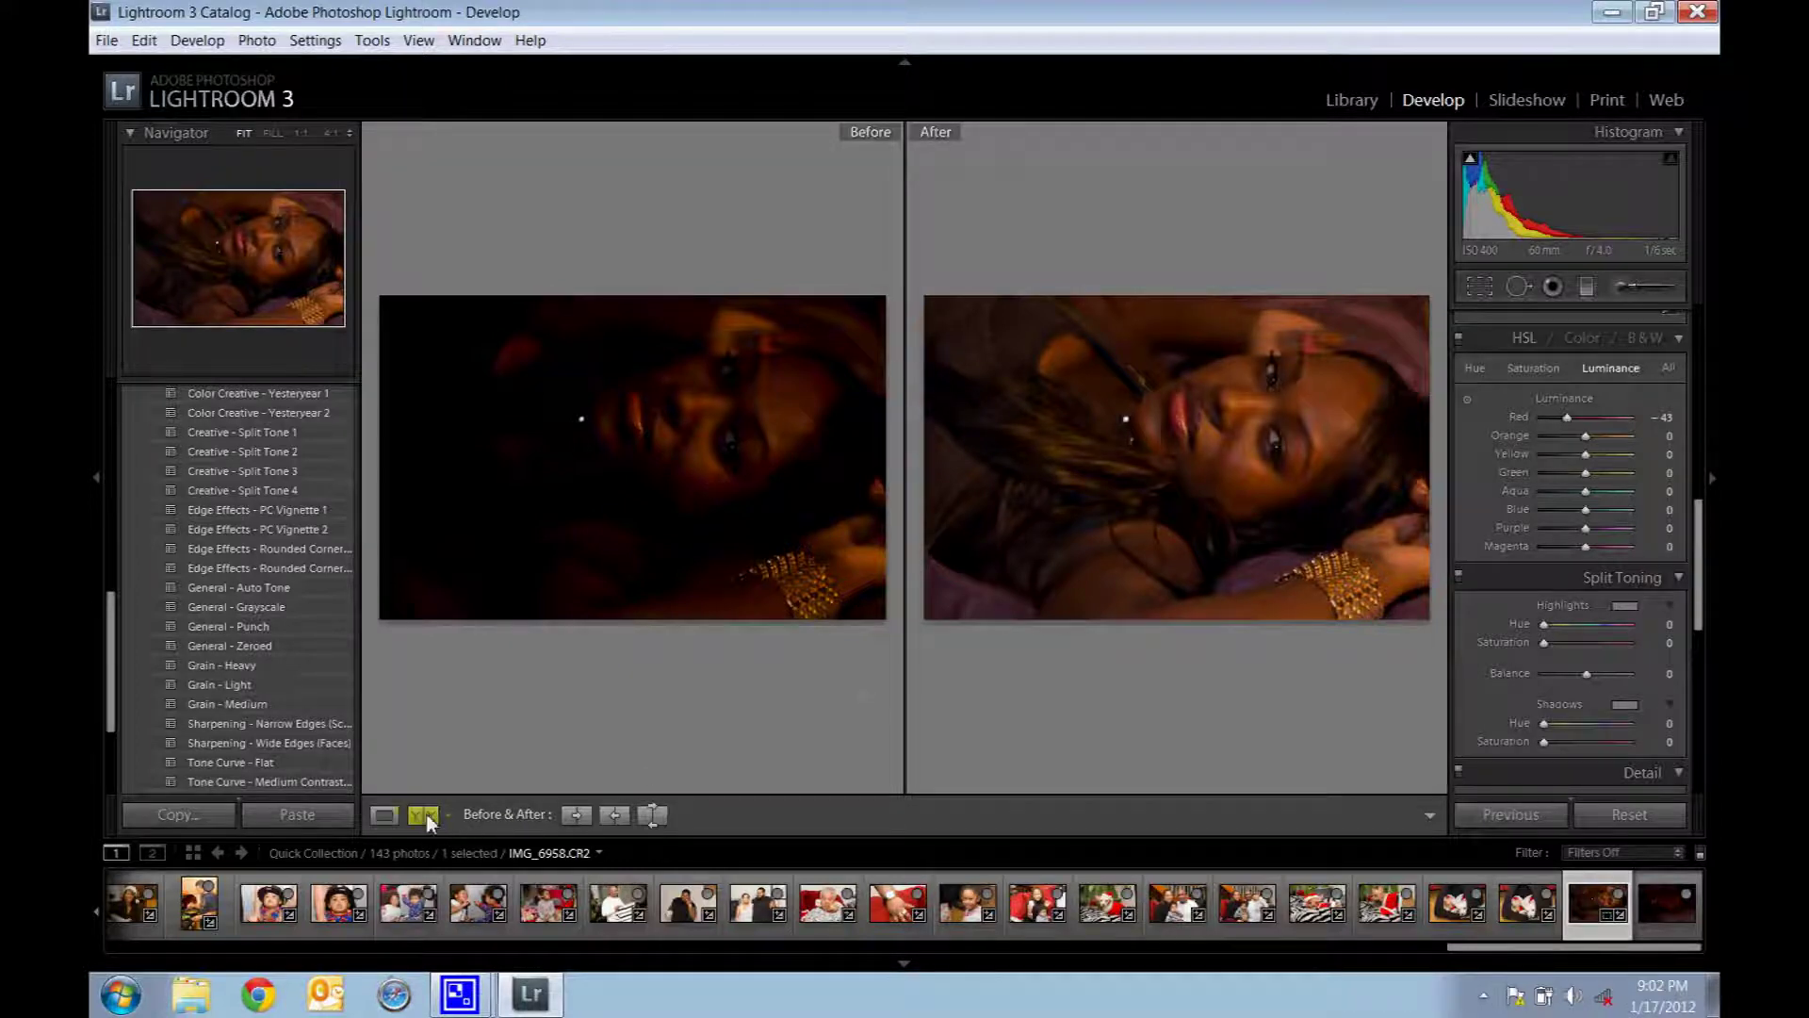
{"action": "left_click", "coordinate": [271, 133]}
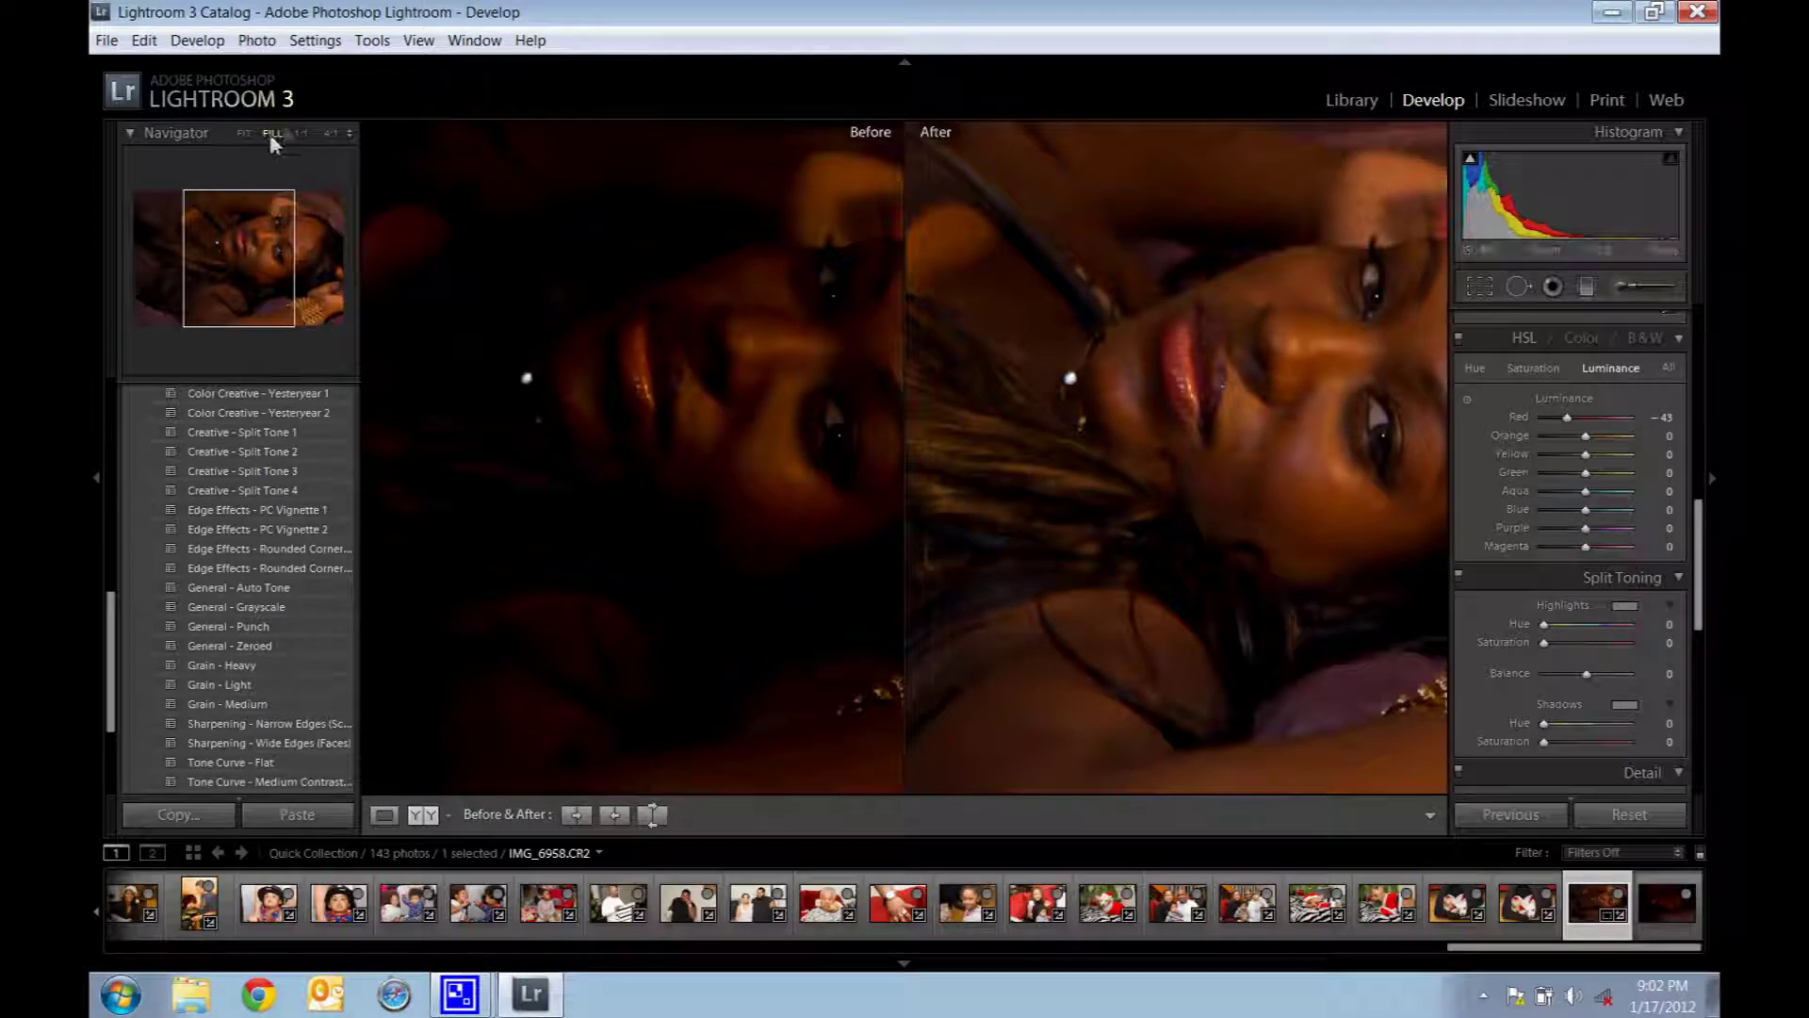
{"action": "left_click", "coordinate": [244, 133]}
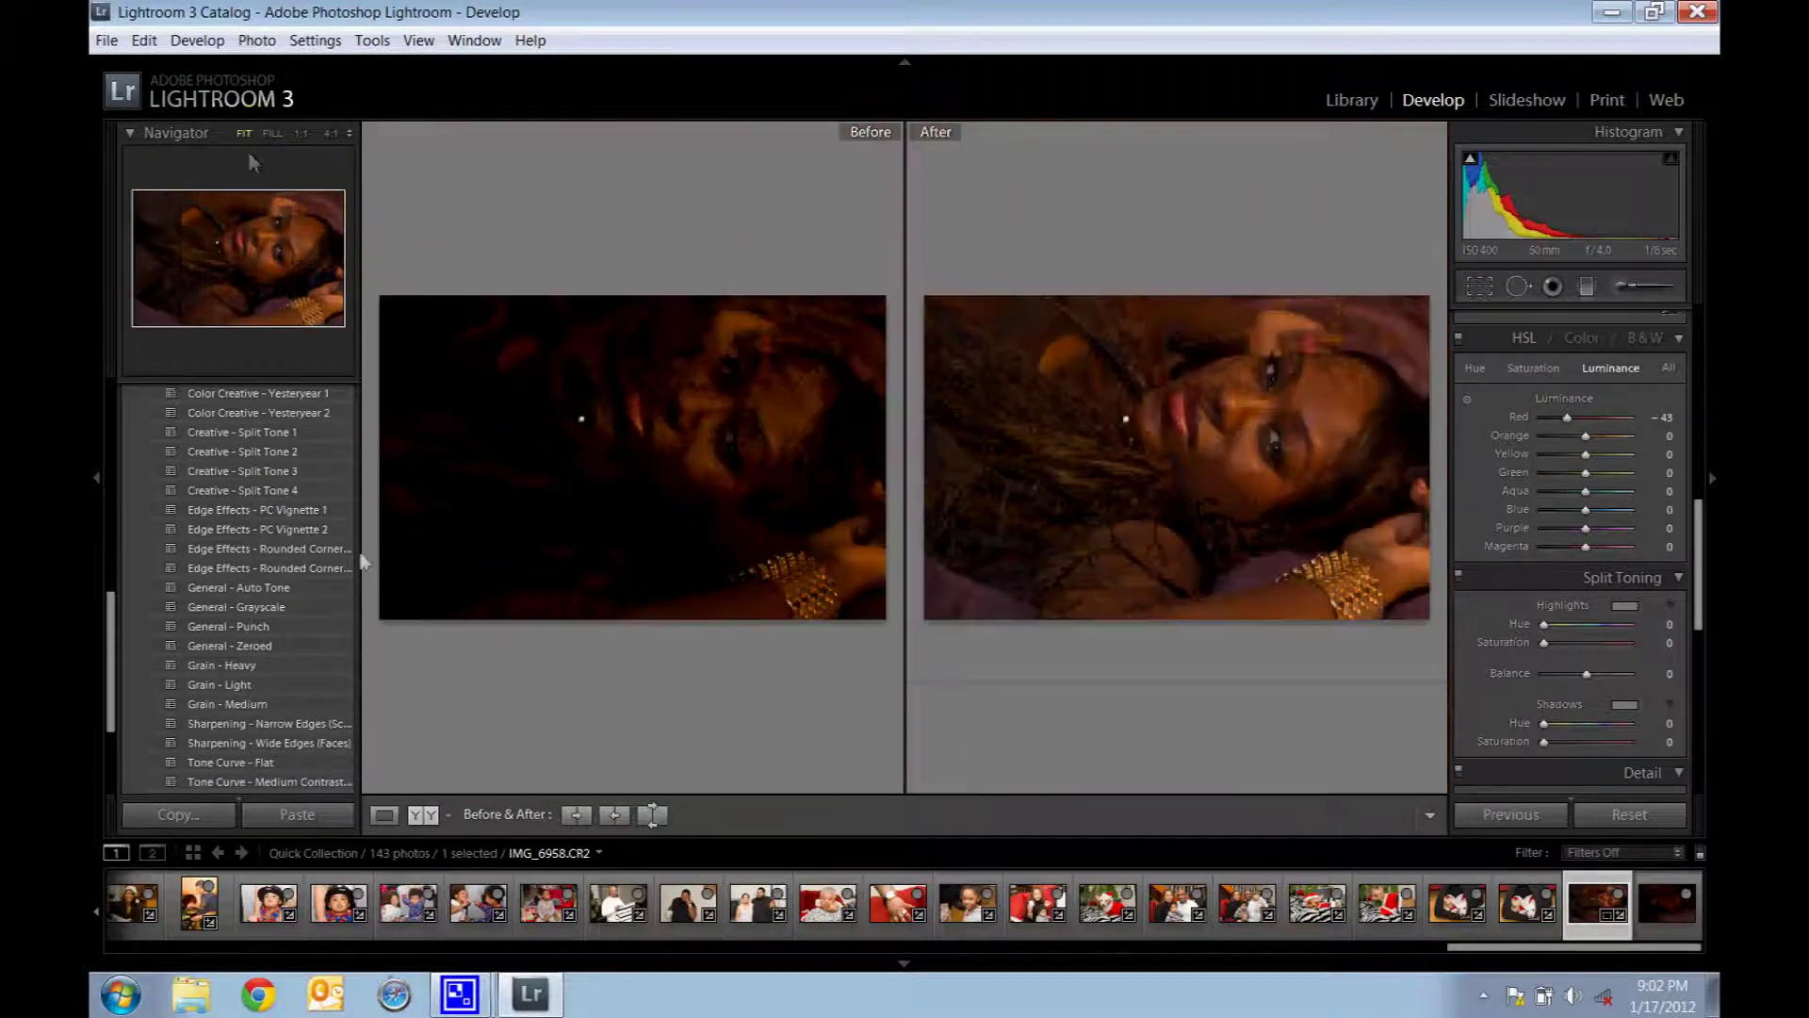
{"action": "left_click", "coordinate": [383, 816]}
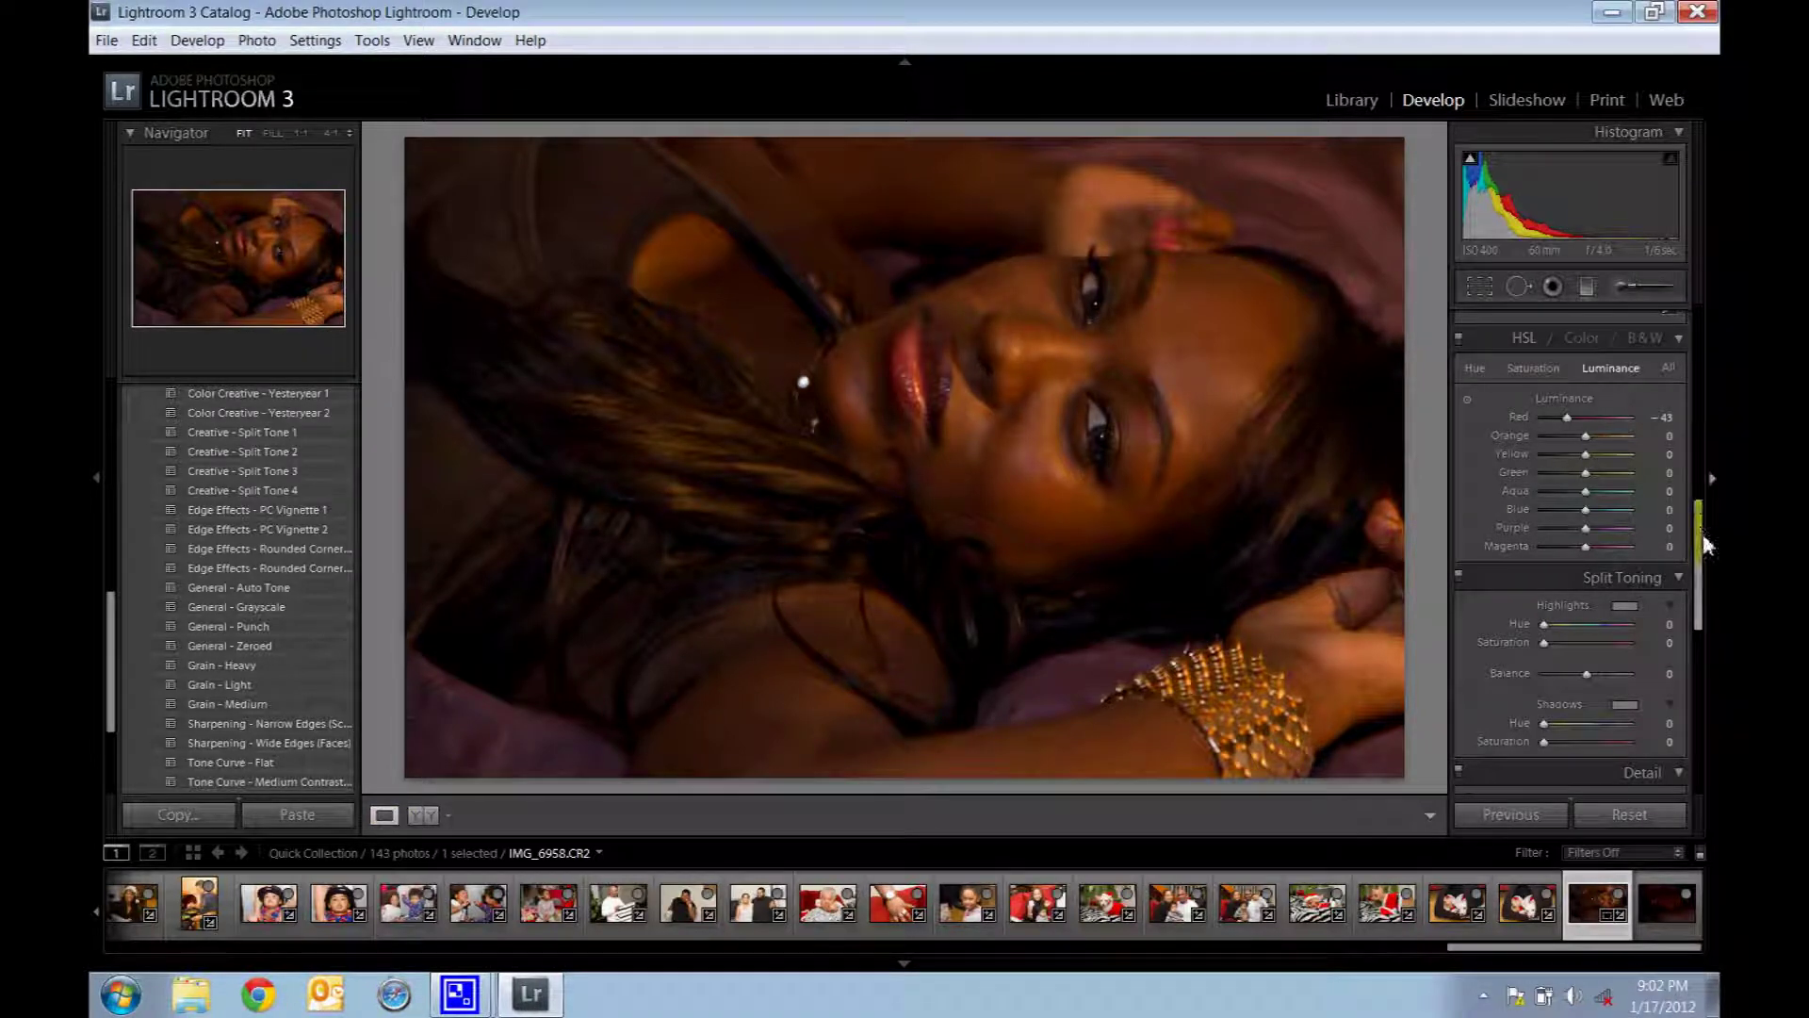
Set the sharpening Amount to 33.
{"action": "left_click_drag", "start_coordinate": [1703, 531], "coordinate": [1700, 655]}
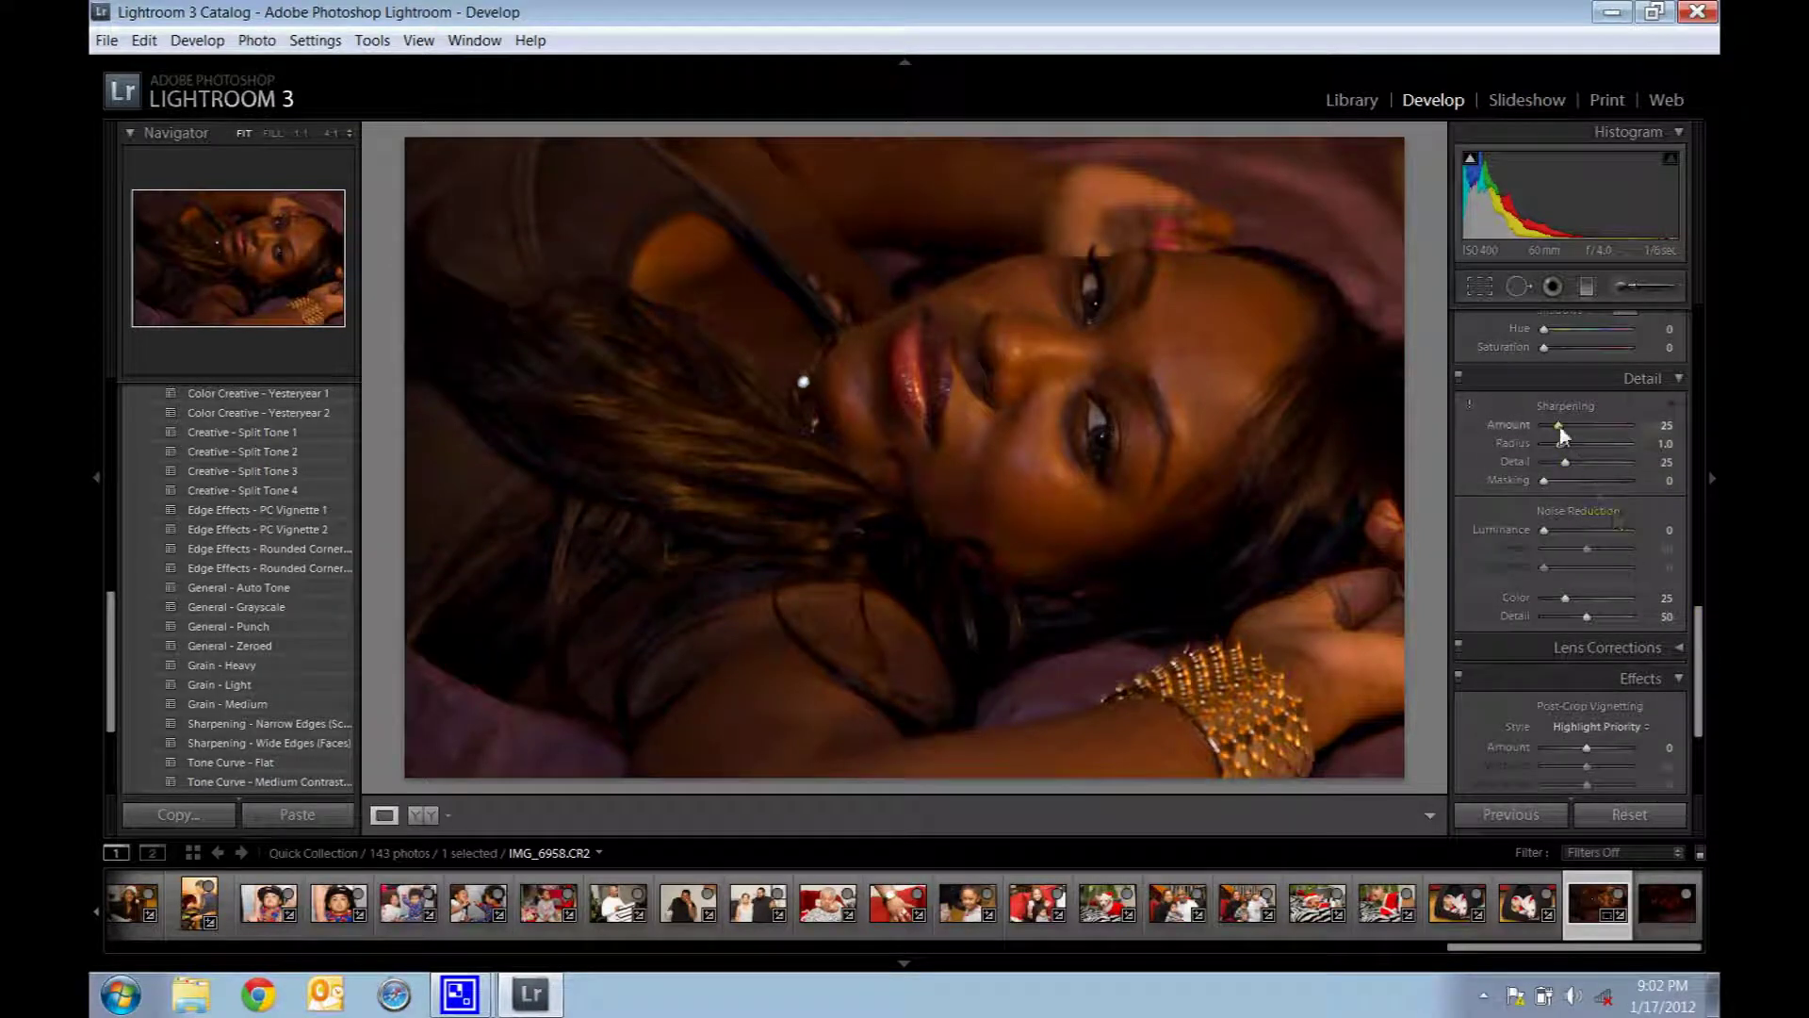
{"action": "left_click_drag", "start_coordinate": [1558, 427], "coordinate": [1566, 427]}
{"action": "left_click_drag", "start_coordinate": [1566, 427], "coordinate": [1571, 428]}
{"action": "left_click_drag", "start_coordinate": [1577, 426], "coordinate": [1571, 434]}
{"action": "mouse_move", "coordinate": [1570, 433]}
{"action": "left_mouse_down"}
{"action": "mouse_move", "coordinate": [1594, 432]}
{"action": "mouse_move", "coordinate": [1573, 428]}
{"action": "left_mouse_up"}
{"action": "left_click_drag", "start_coordinate": [1570, 424], "coordinate": [1561, 426]}
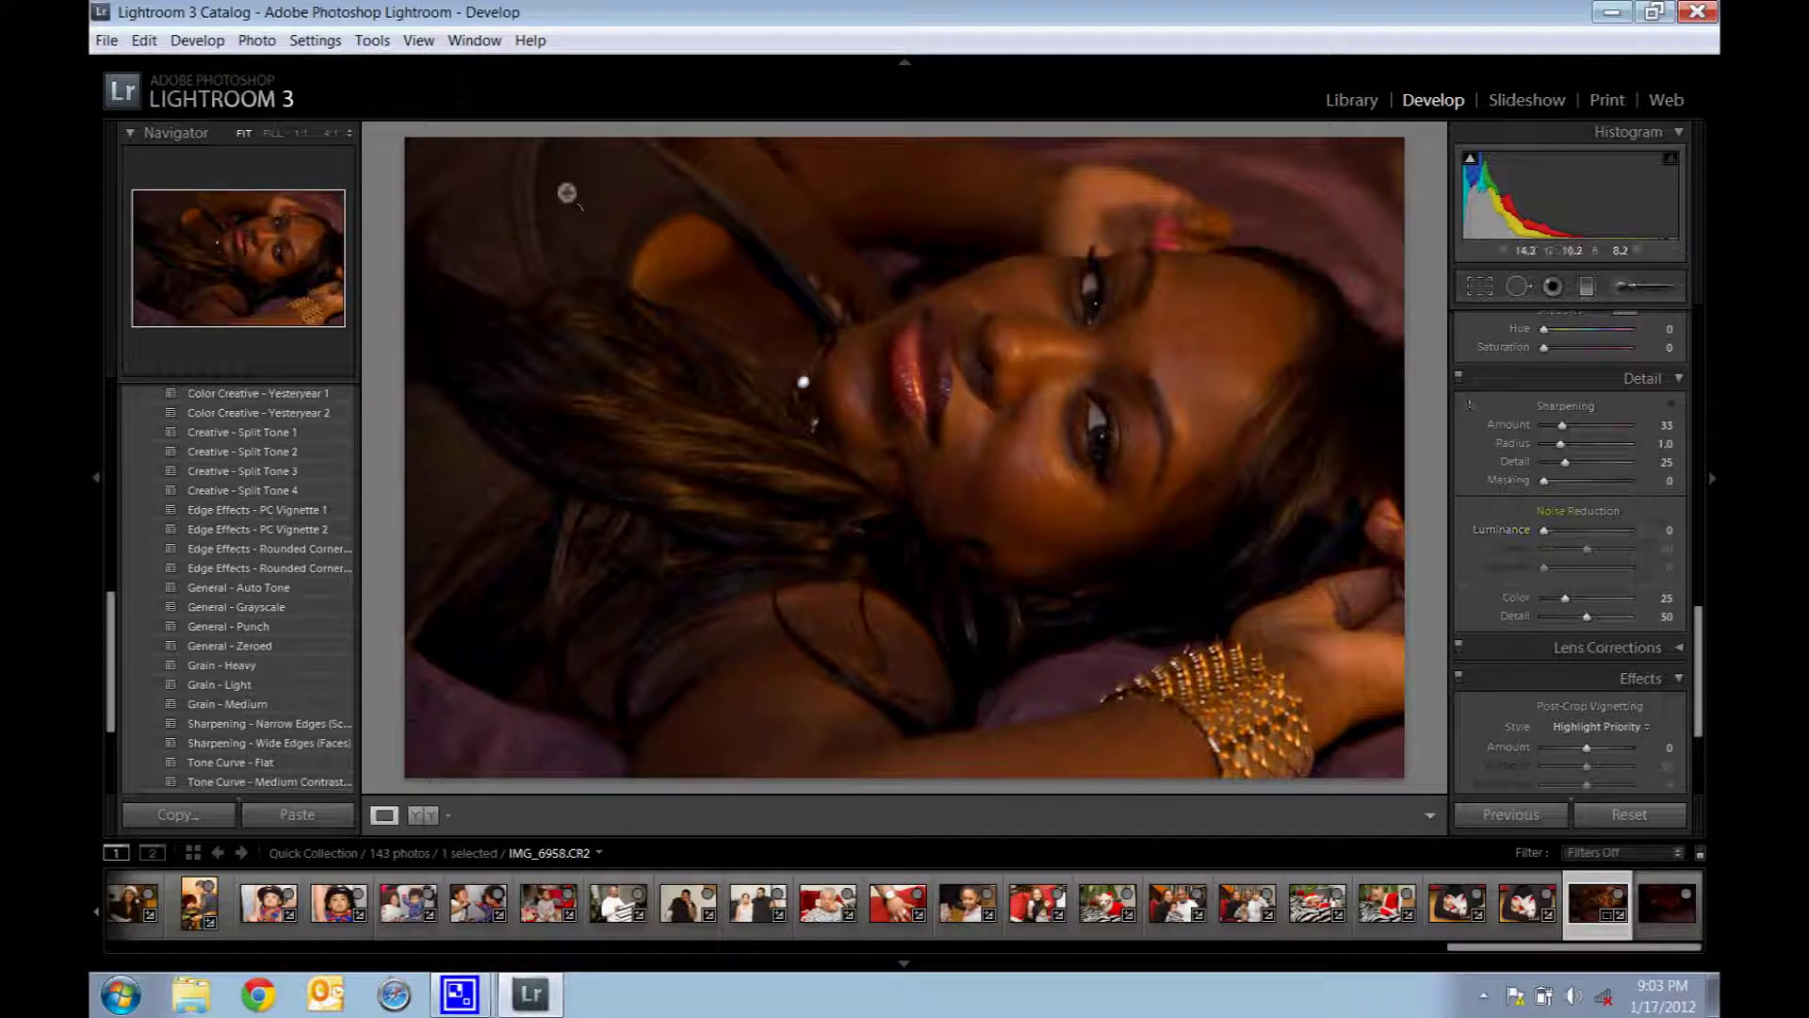
Smooth the skin by setting the Luminance noise reduction to 30.
{"action": "left_click", "coordinate": [278, 135]}
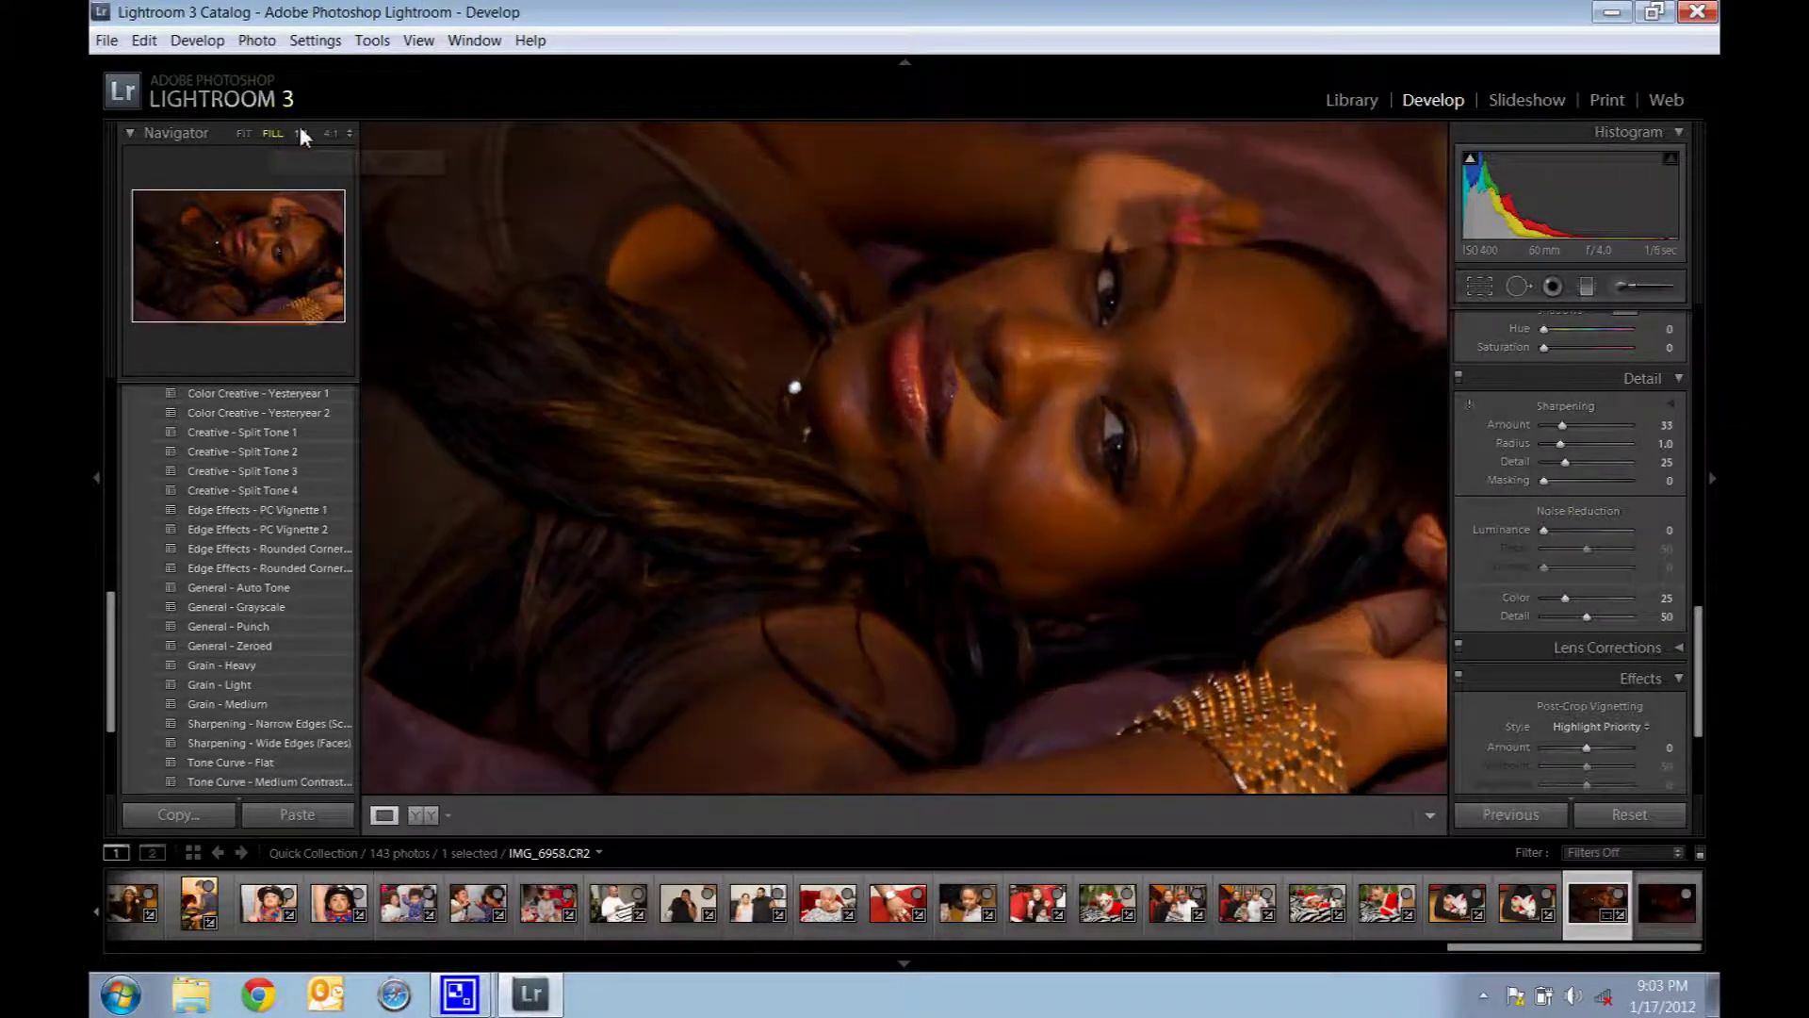
{"action": "left_click", "coordinate": [300, 133]}
{"action": "left_click_drag", "start_coordinate": [754, 361], "coordinate": [795, 659]}
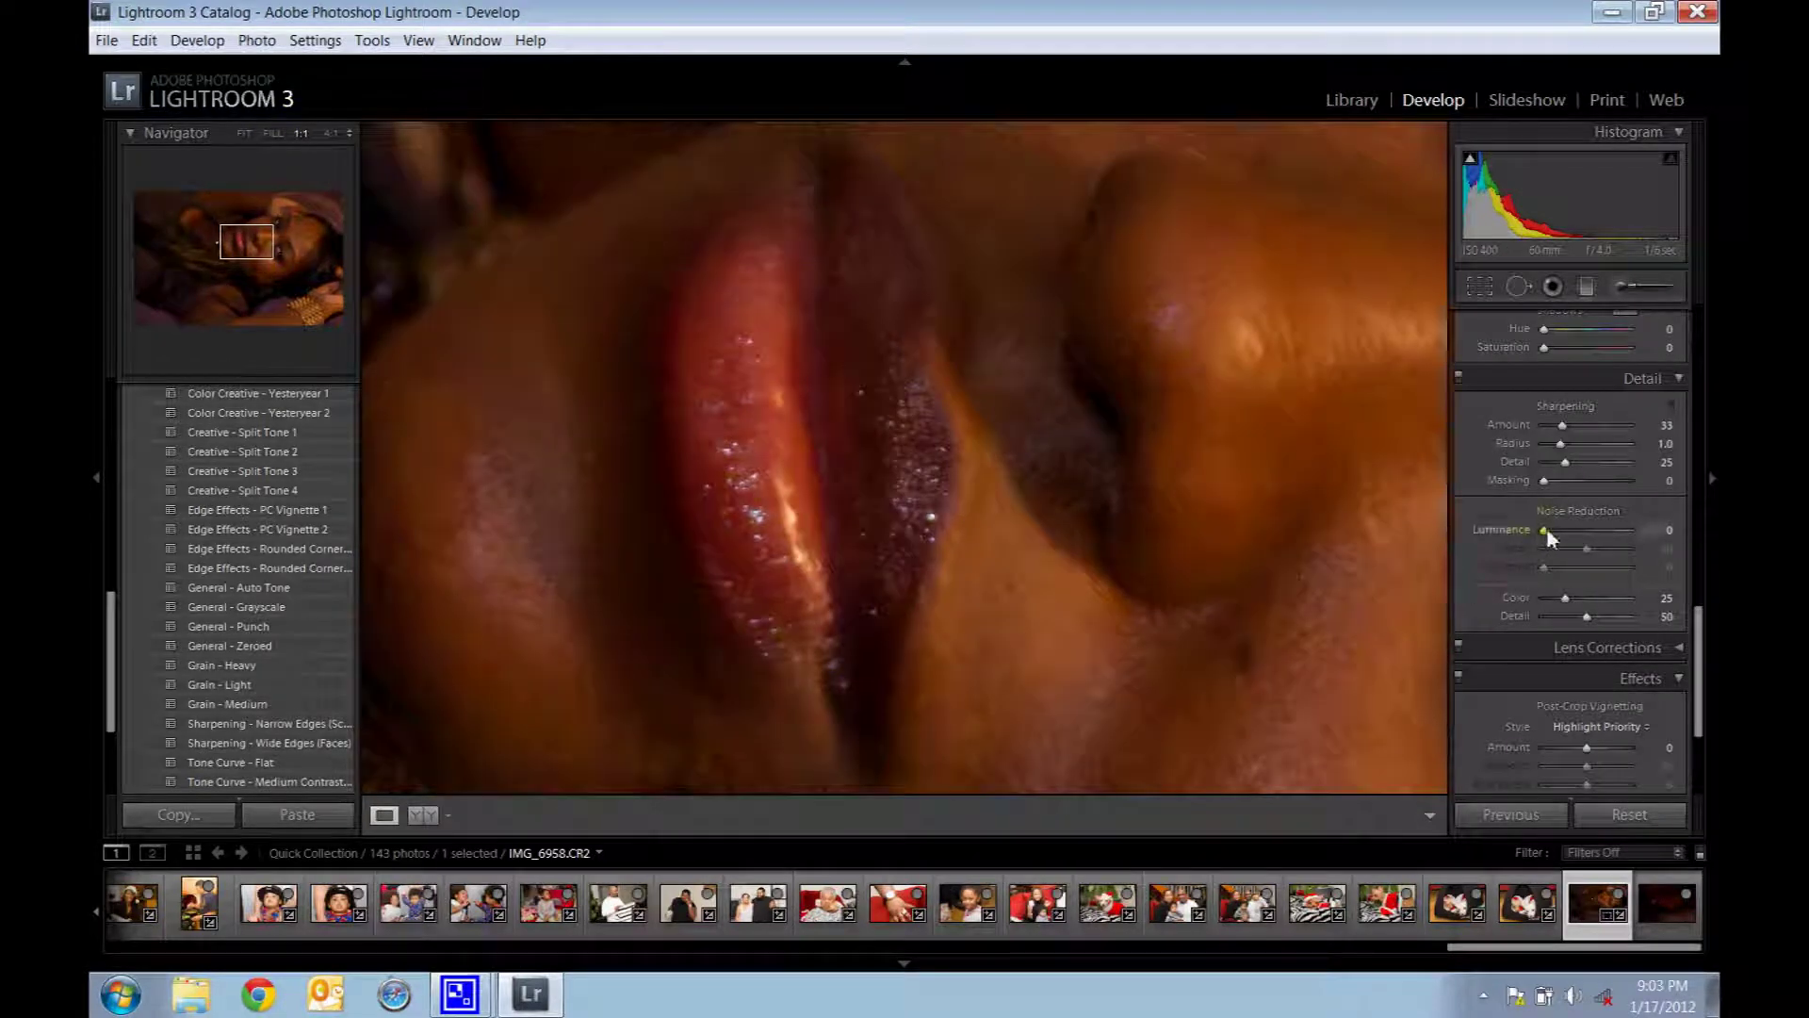
{"action": "left_click_drag", "start_coordinate": [1548, 534], "coordinate": [1588, 534]}
{"action": "left_click_drag", "start_coordinate": [1587, 533], "coordinate": [1535, 528]}
{"action": "left_click_drag", "start_coordinate": [1545, 534], "coordinate": [1568, 530]}
{"action": "left_click", "coordinate": [271, 135]}
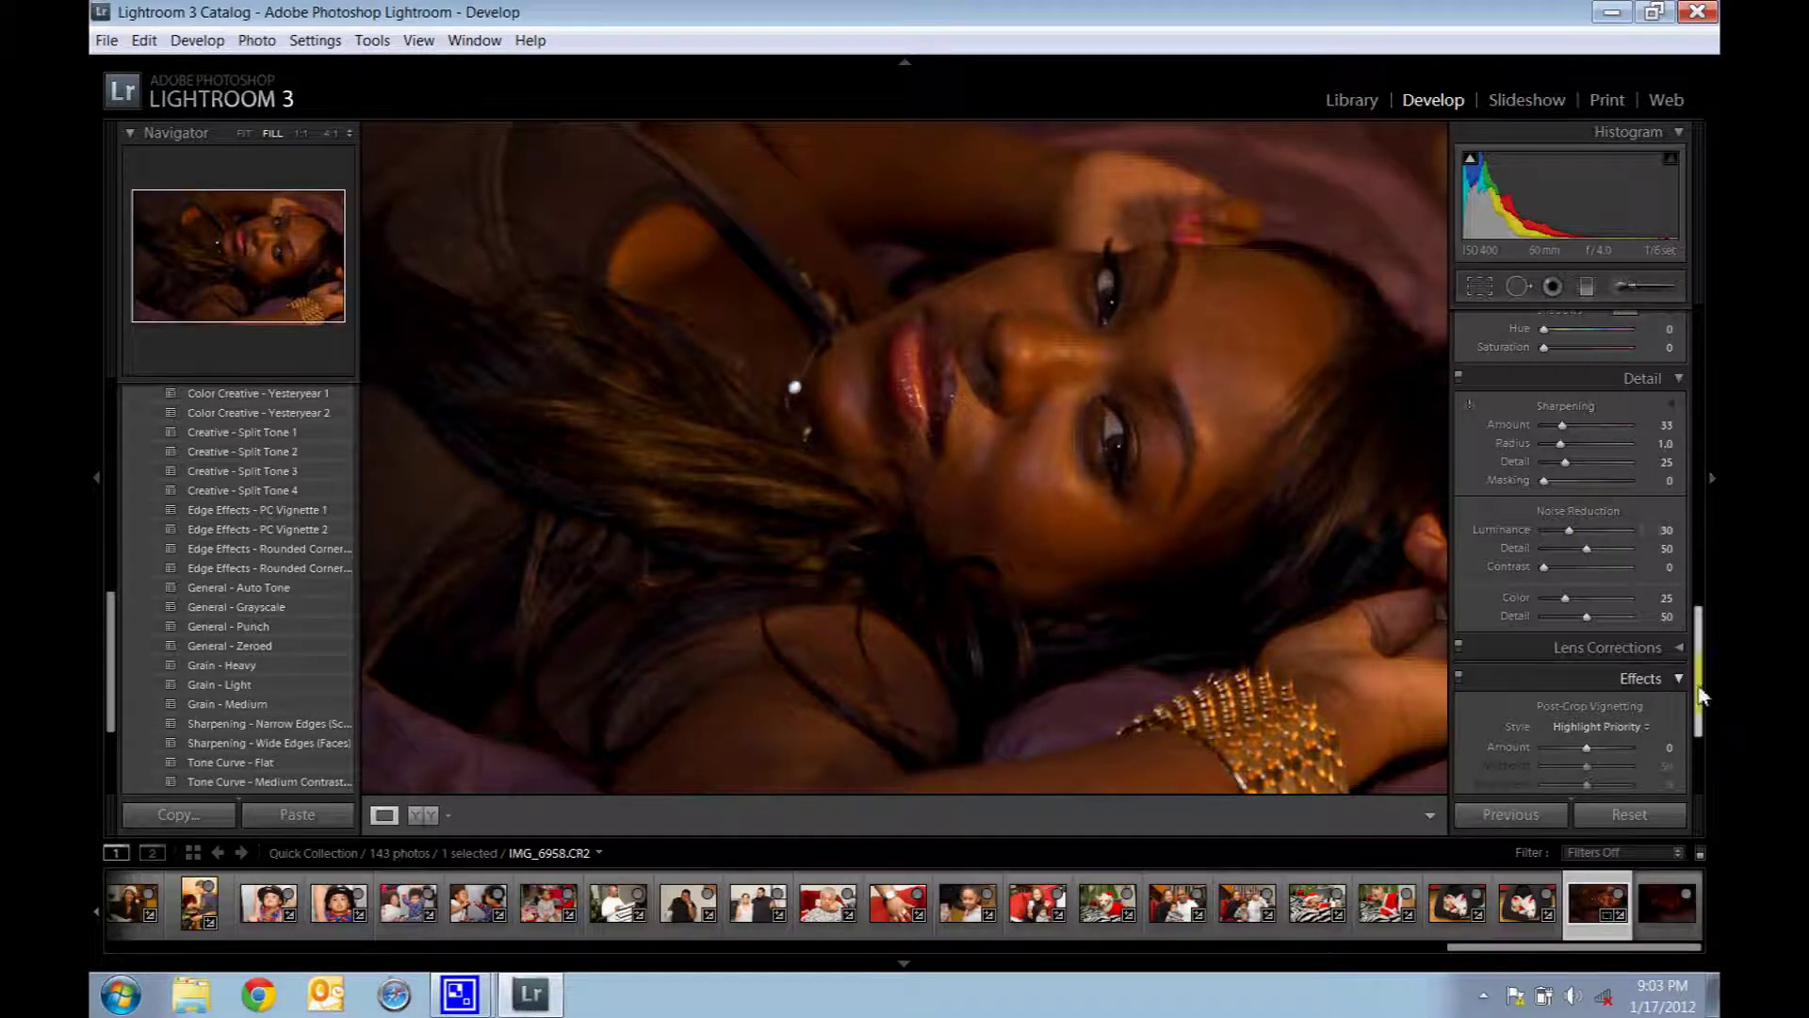
Try cloning over a blemish on the forehead with the Spot Removal tool at size 65 and opacity 100.
{"action": "left_click_drag", "start_coordinate": [1699, 678], "coordinate": [1696, 379]}
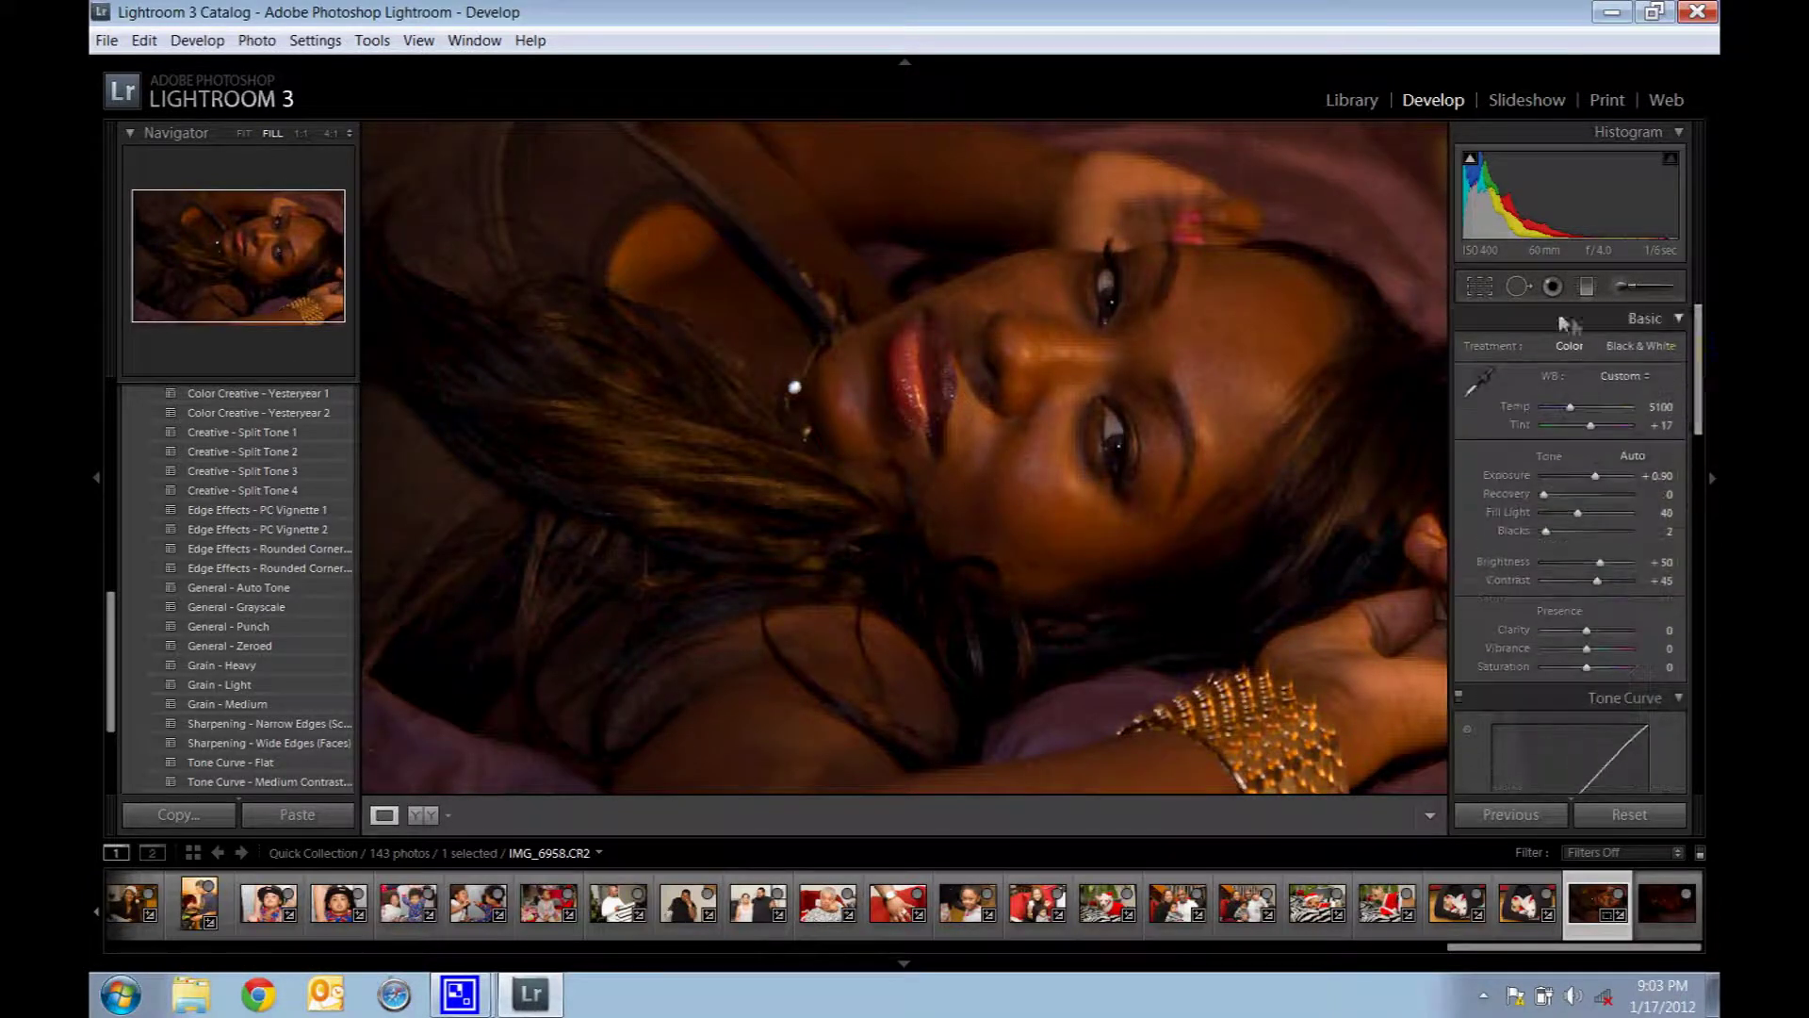
{"action": "left_click", "coordinate": [1518, 287]}
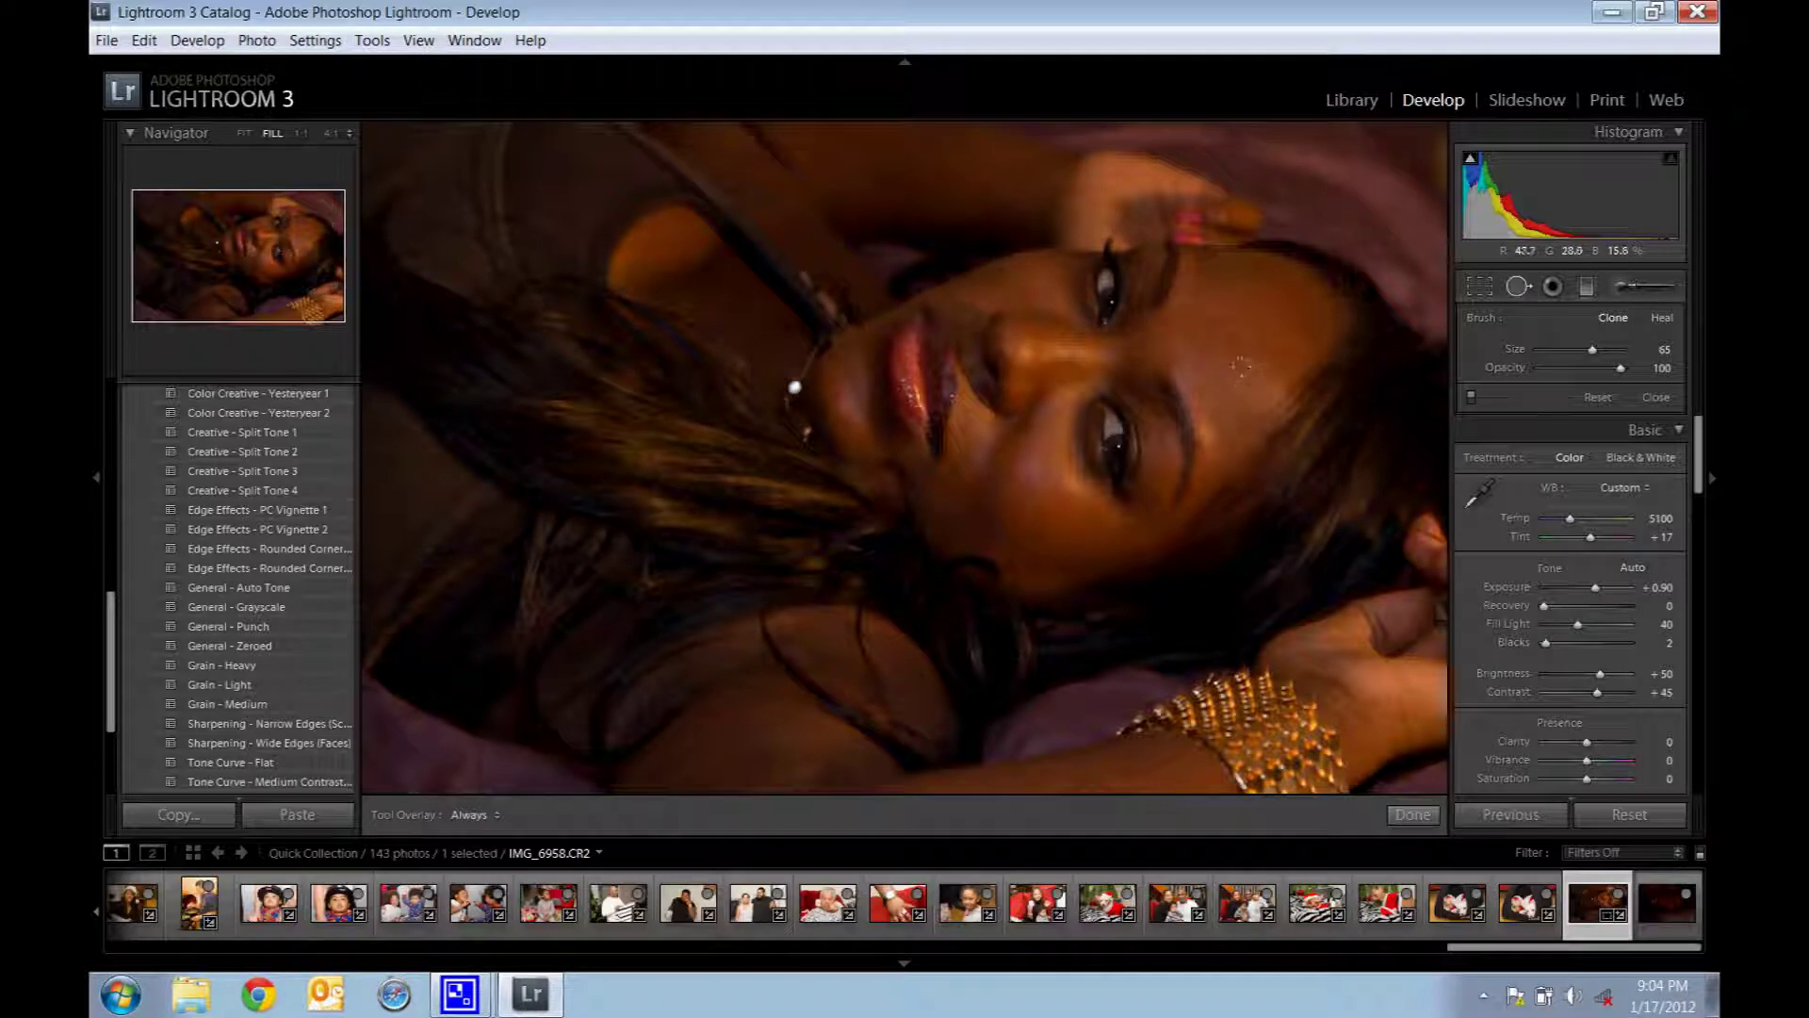
{"action": "left_click", "coordinate": [1209, 325]}
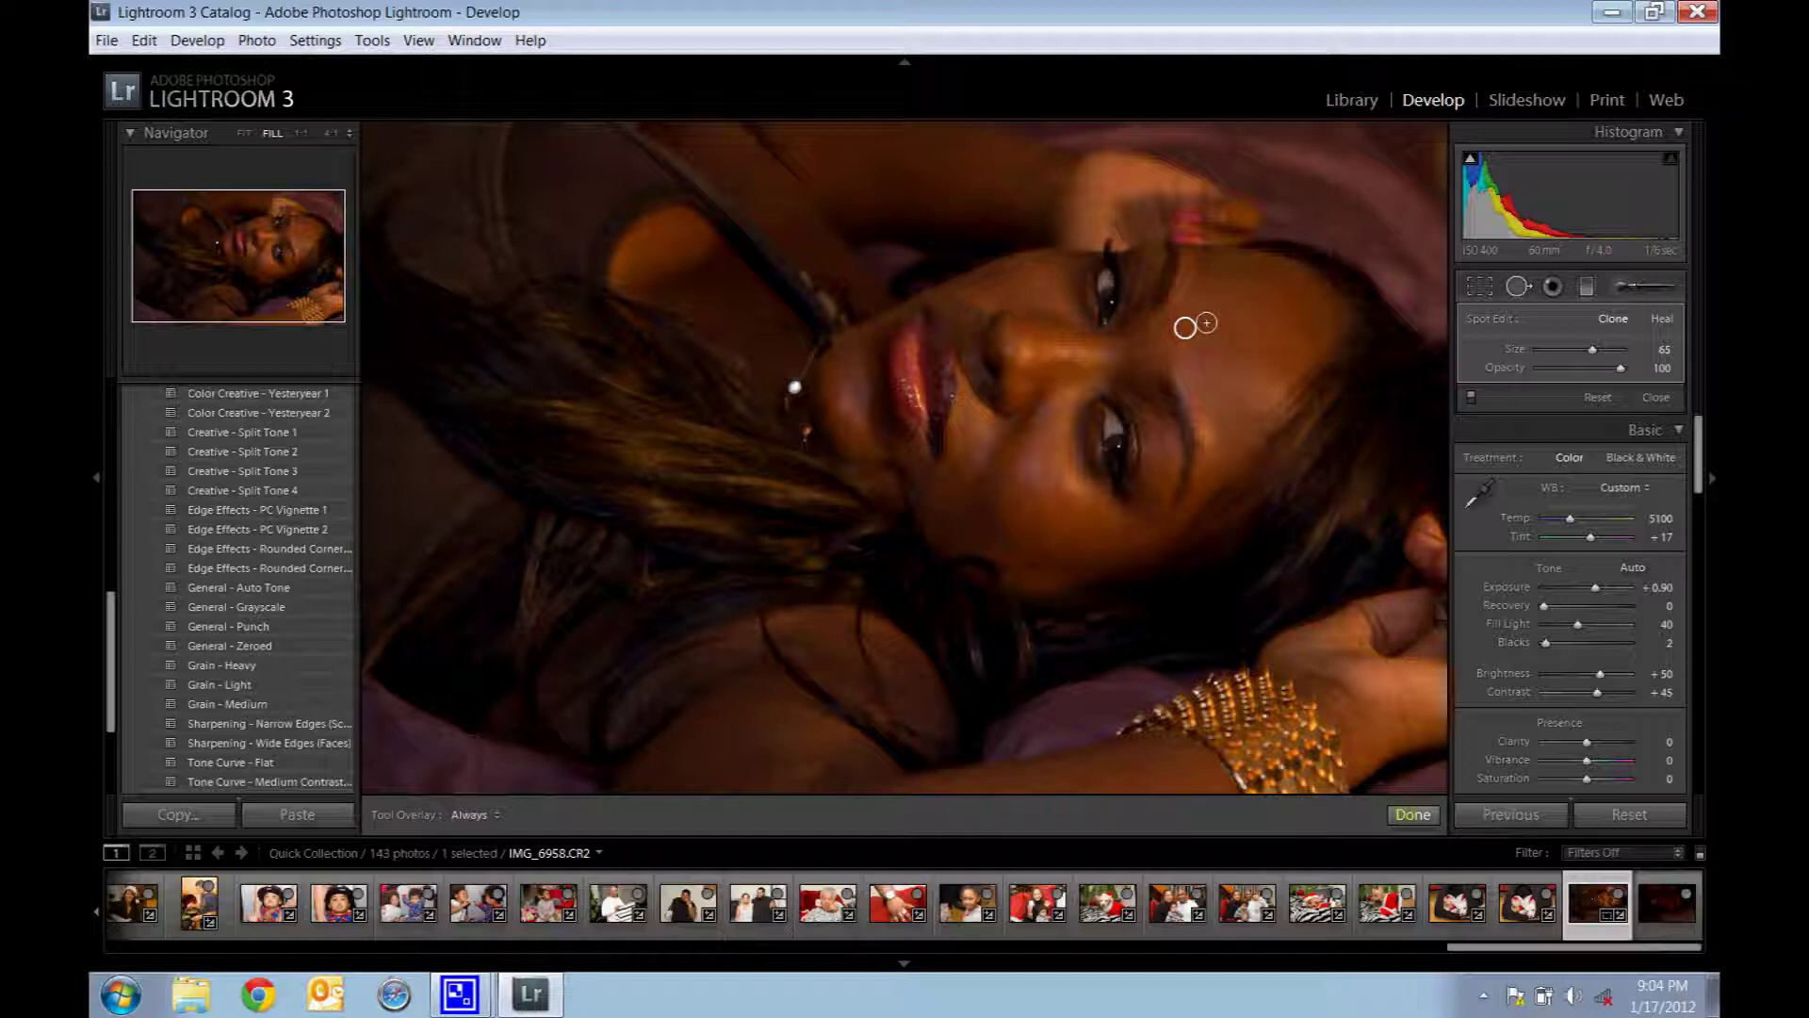
{"action": "left_click", "coordinate": [1408, 816]}
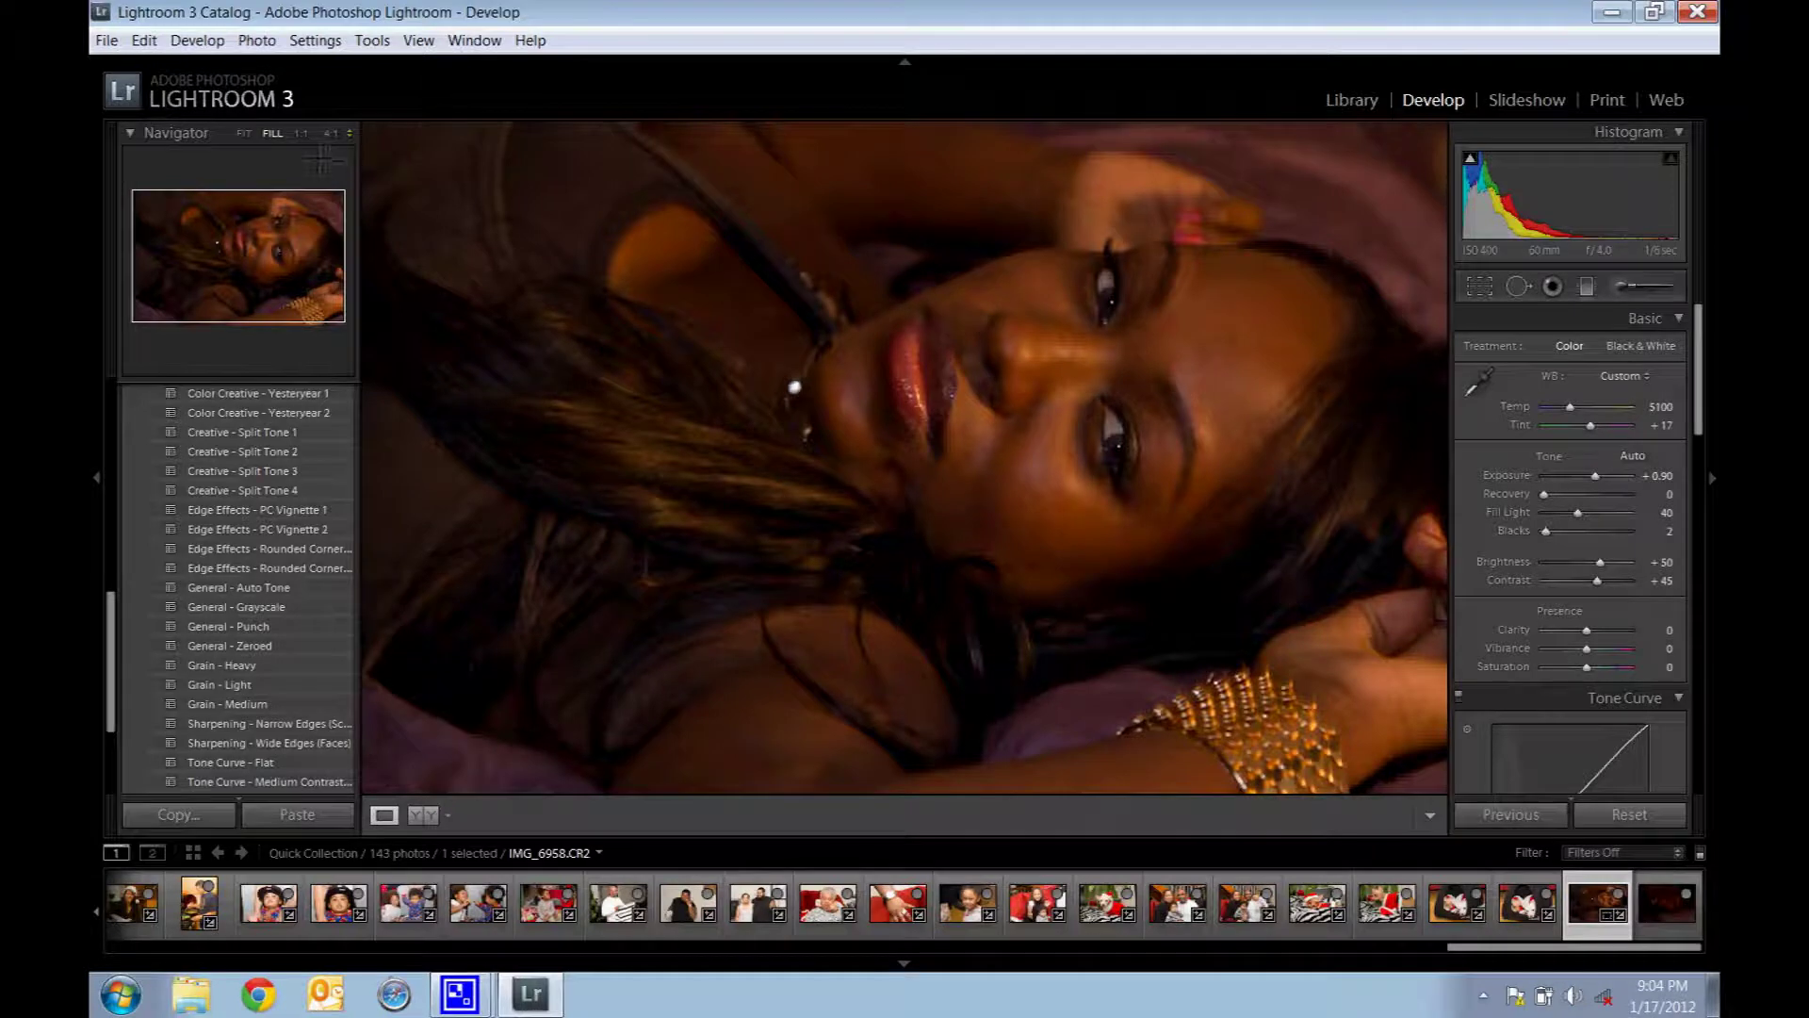
Delete the existing clone spot on the forehead and clone over the blemish again, sampling the neighbouring skin.
{"action": "left_click", "coordinate": [301, 133]}
{"action": "left_click", "coordinate": [308, 229]}
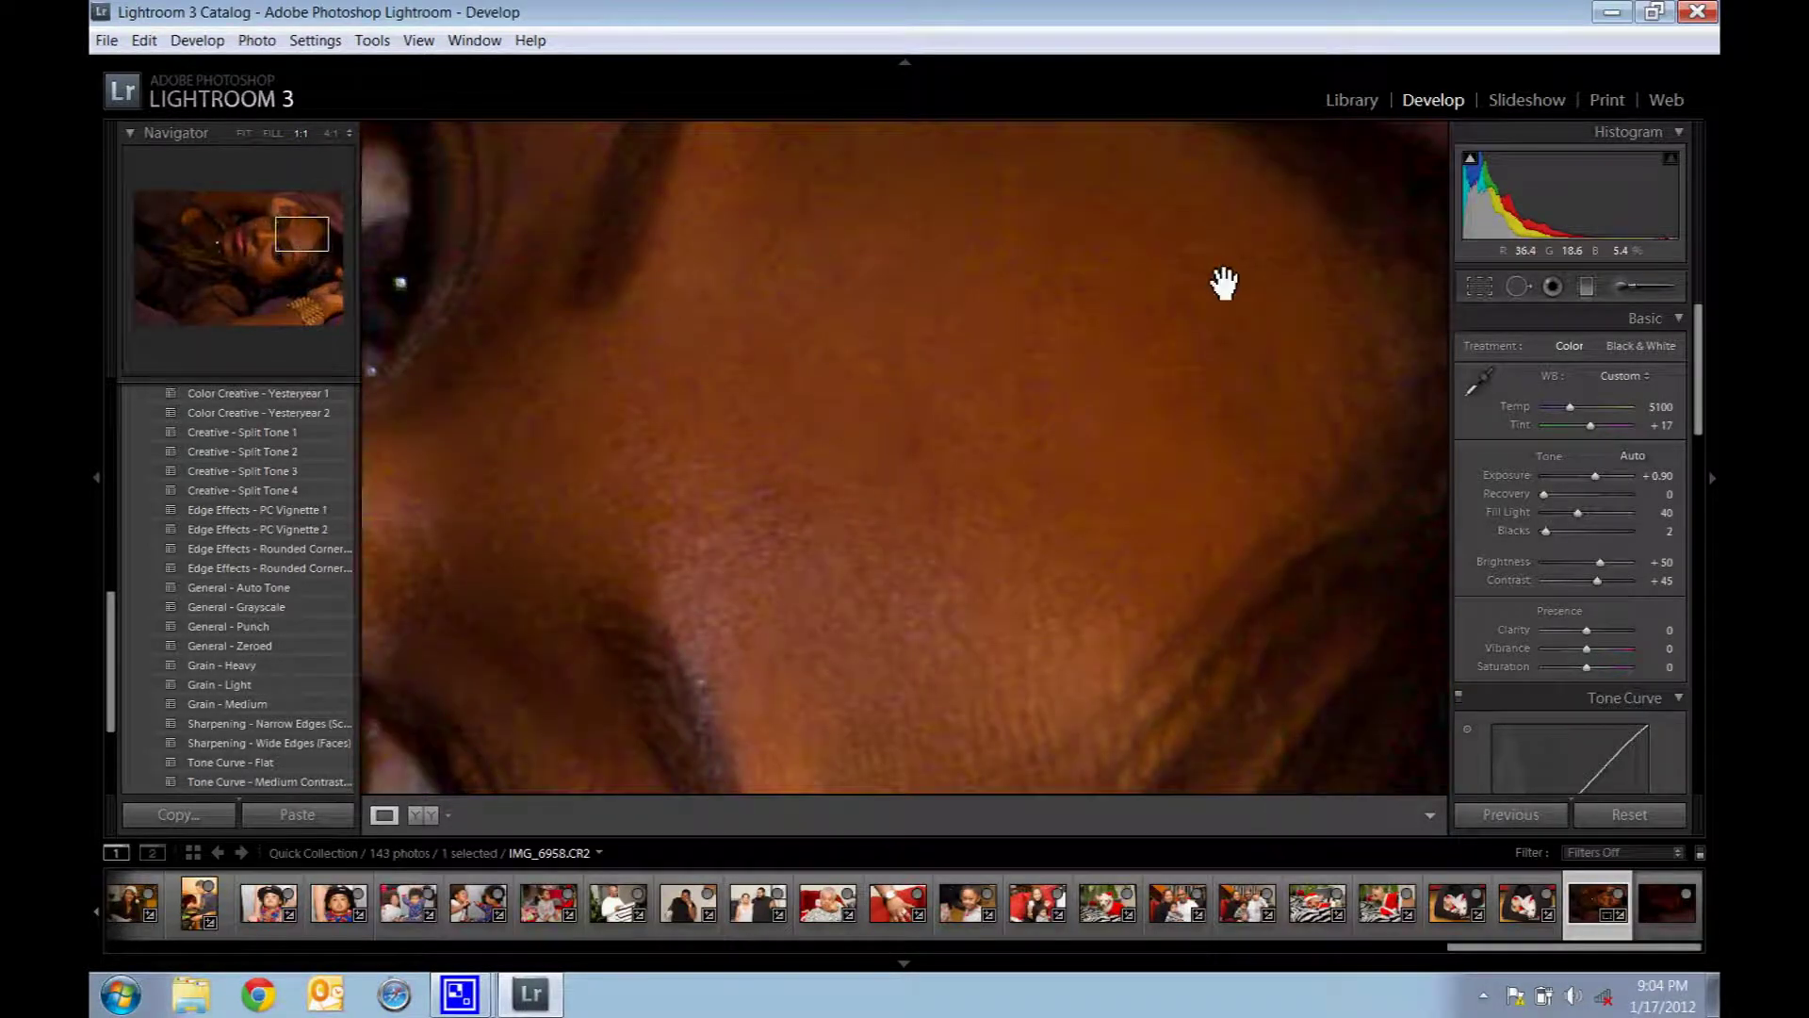
{"action": "left_click", "coordinate": [1516, 285]}
{"action": "left_click", "coordinate": [800, 367]}
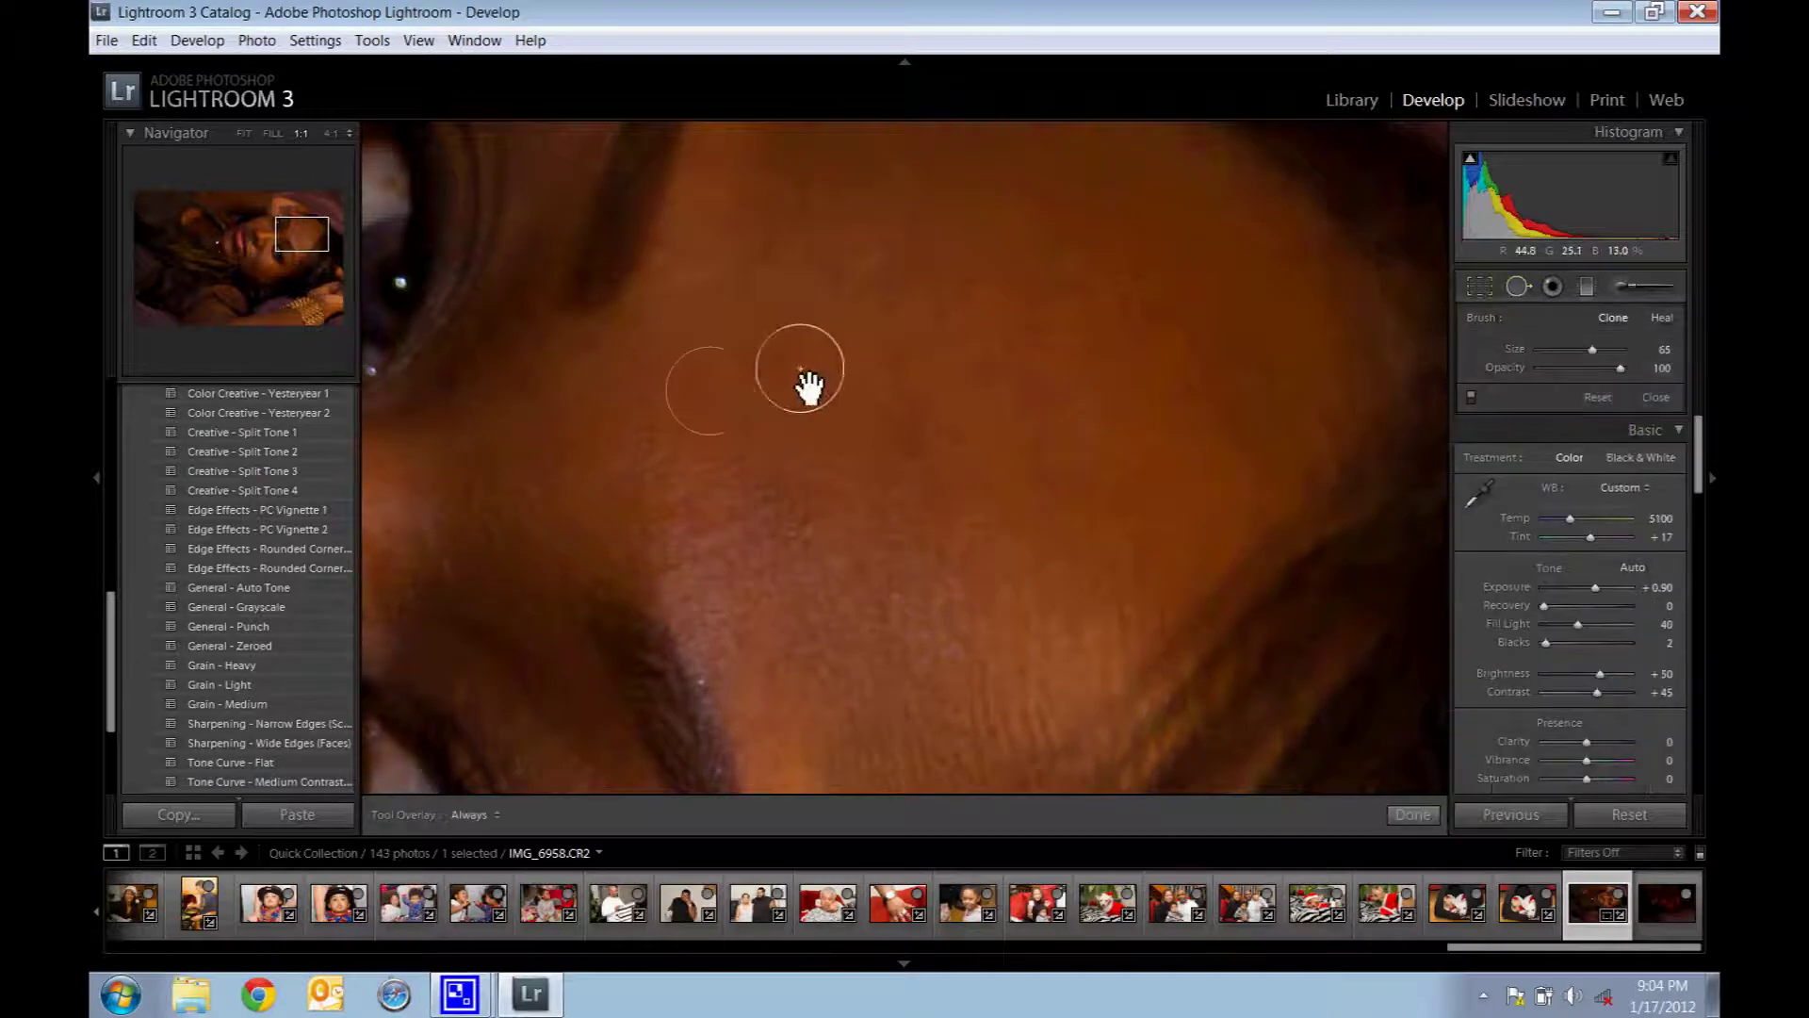
{"action": "key", "text": "Delete"}
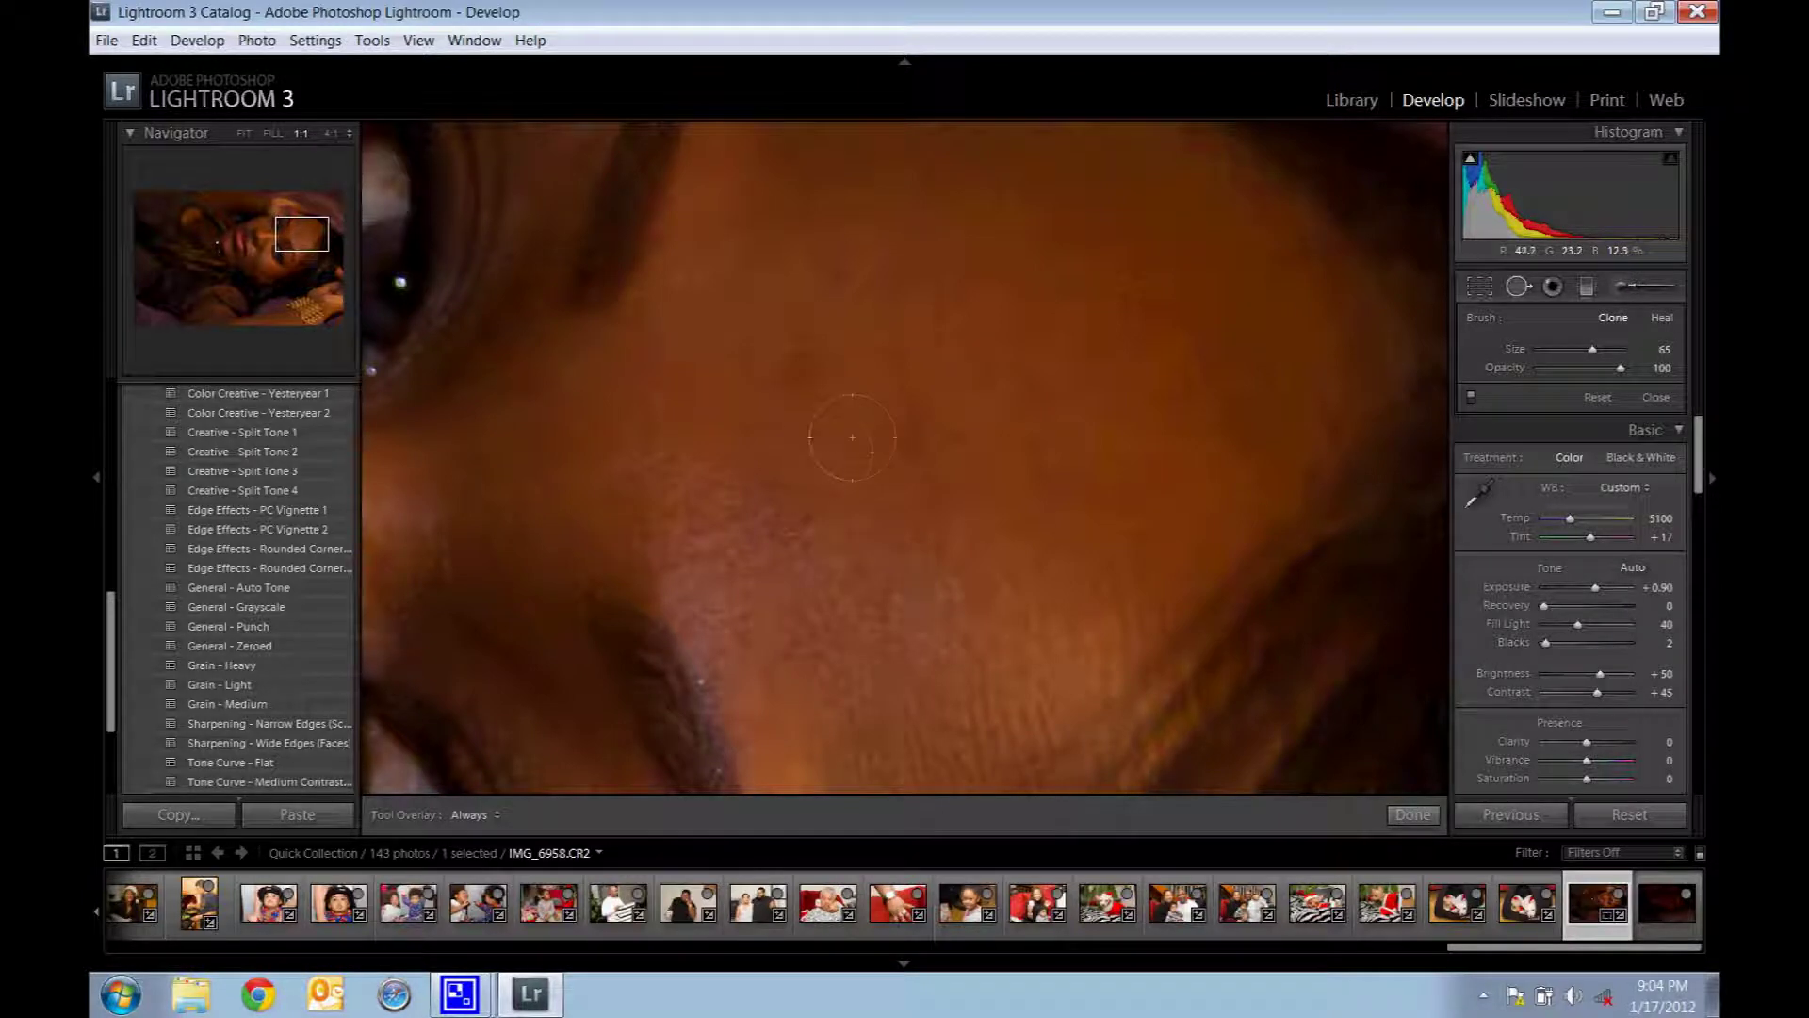
{"action": "left_click", "coordinate": [803, 371]}
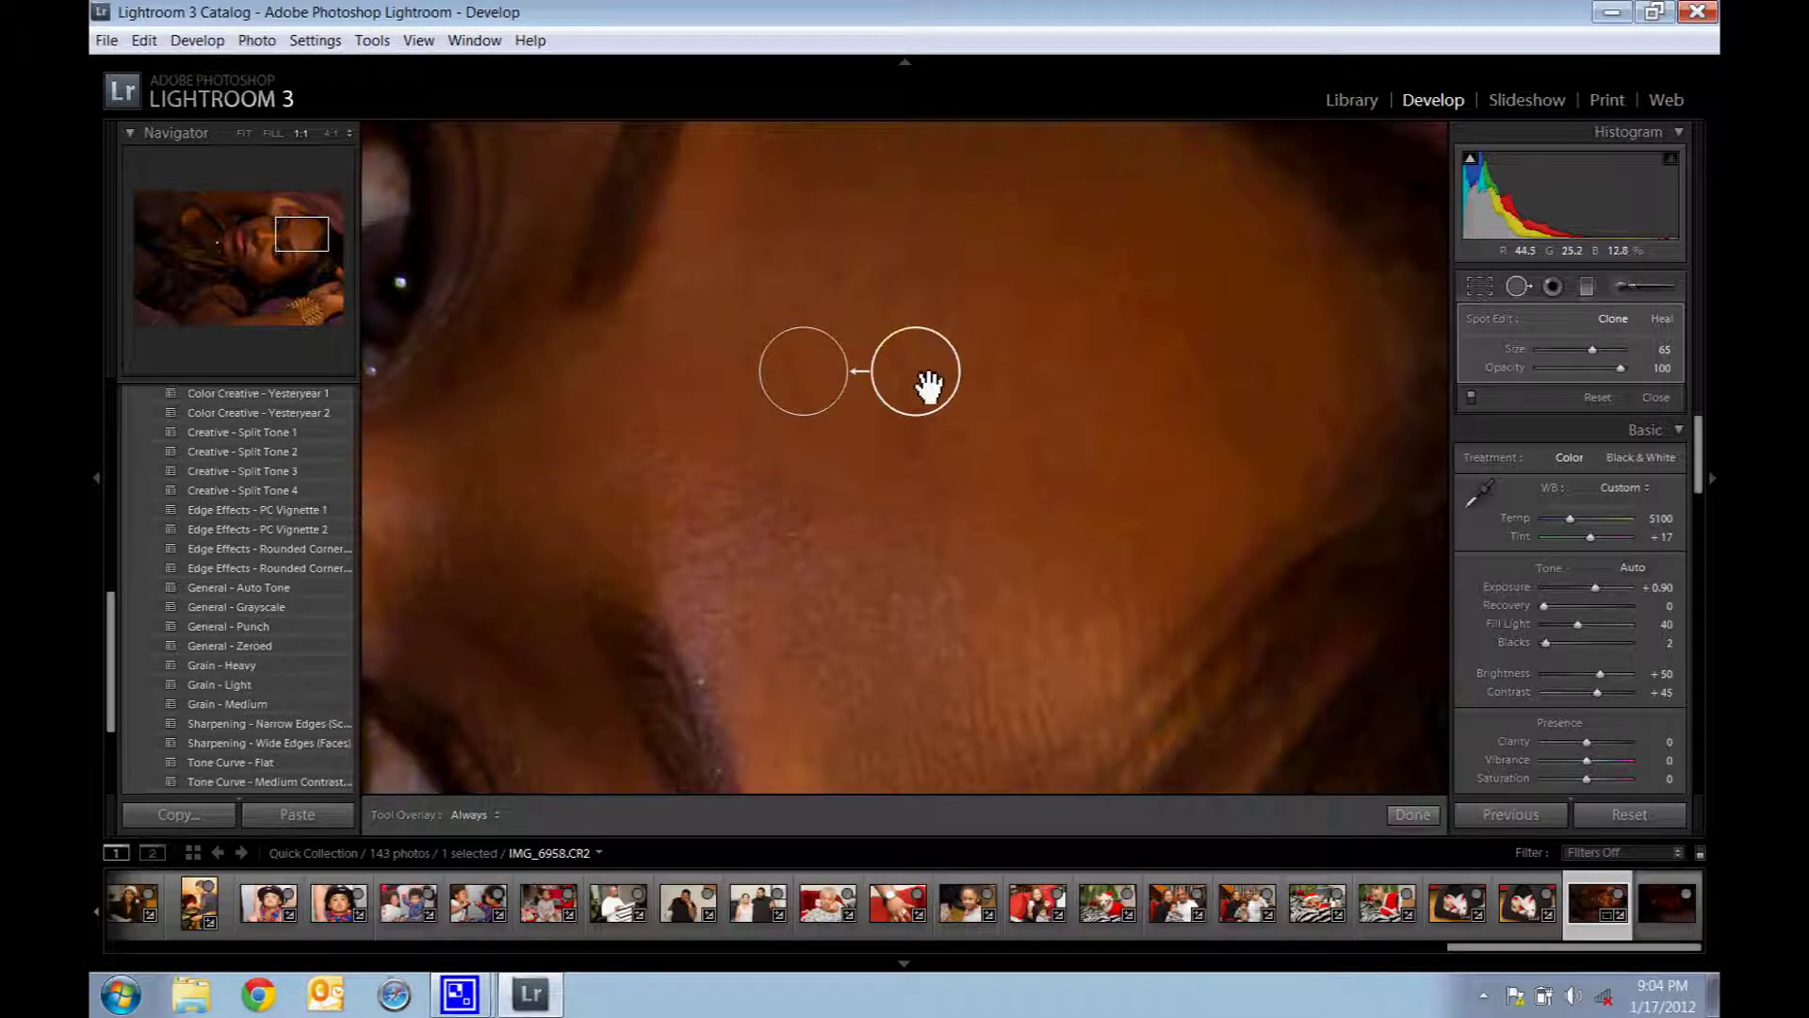
{"action": "left_click", "coordinate": [1411, 816]}
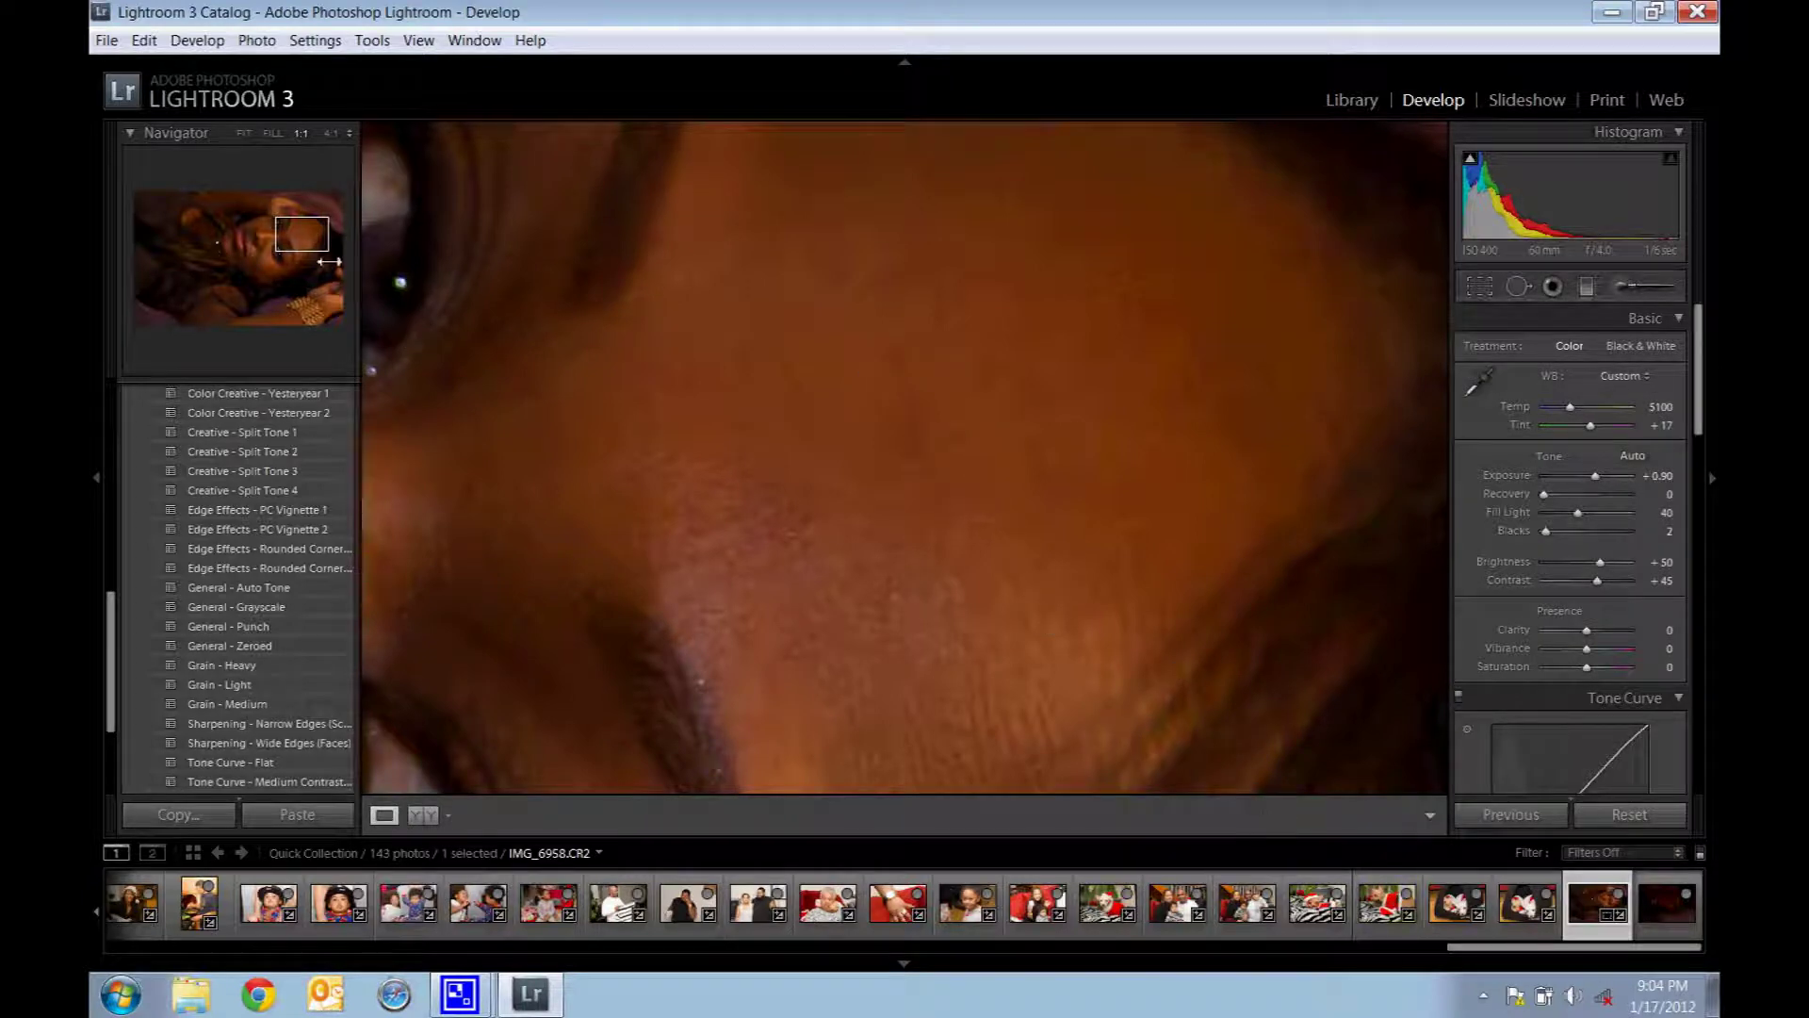
{"action": "left_click", "coordinate": [272, 133]}
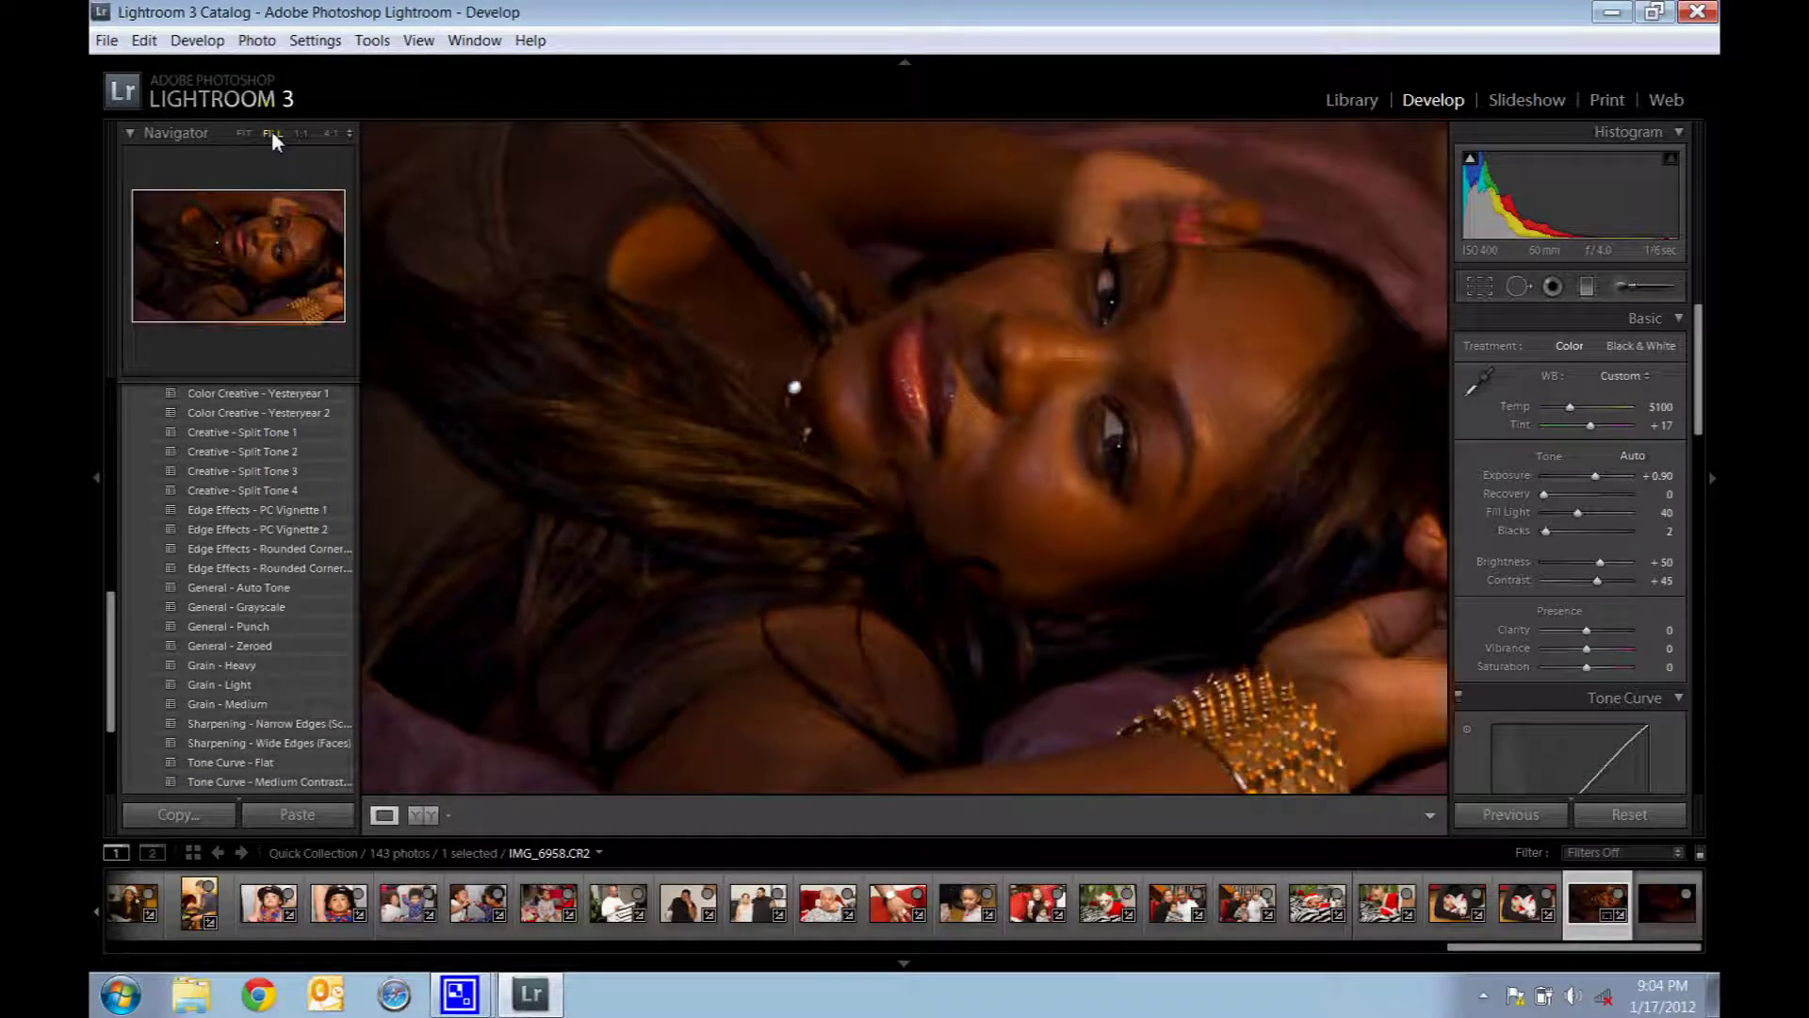
Set up the Adjustment Brush with the Sharpness effect at -7 and a brush size of 3.2.
{"action": "left_click", "coordinate": [1621, 286]}
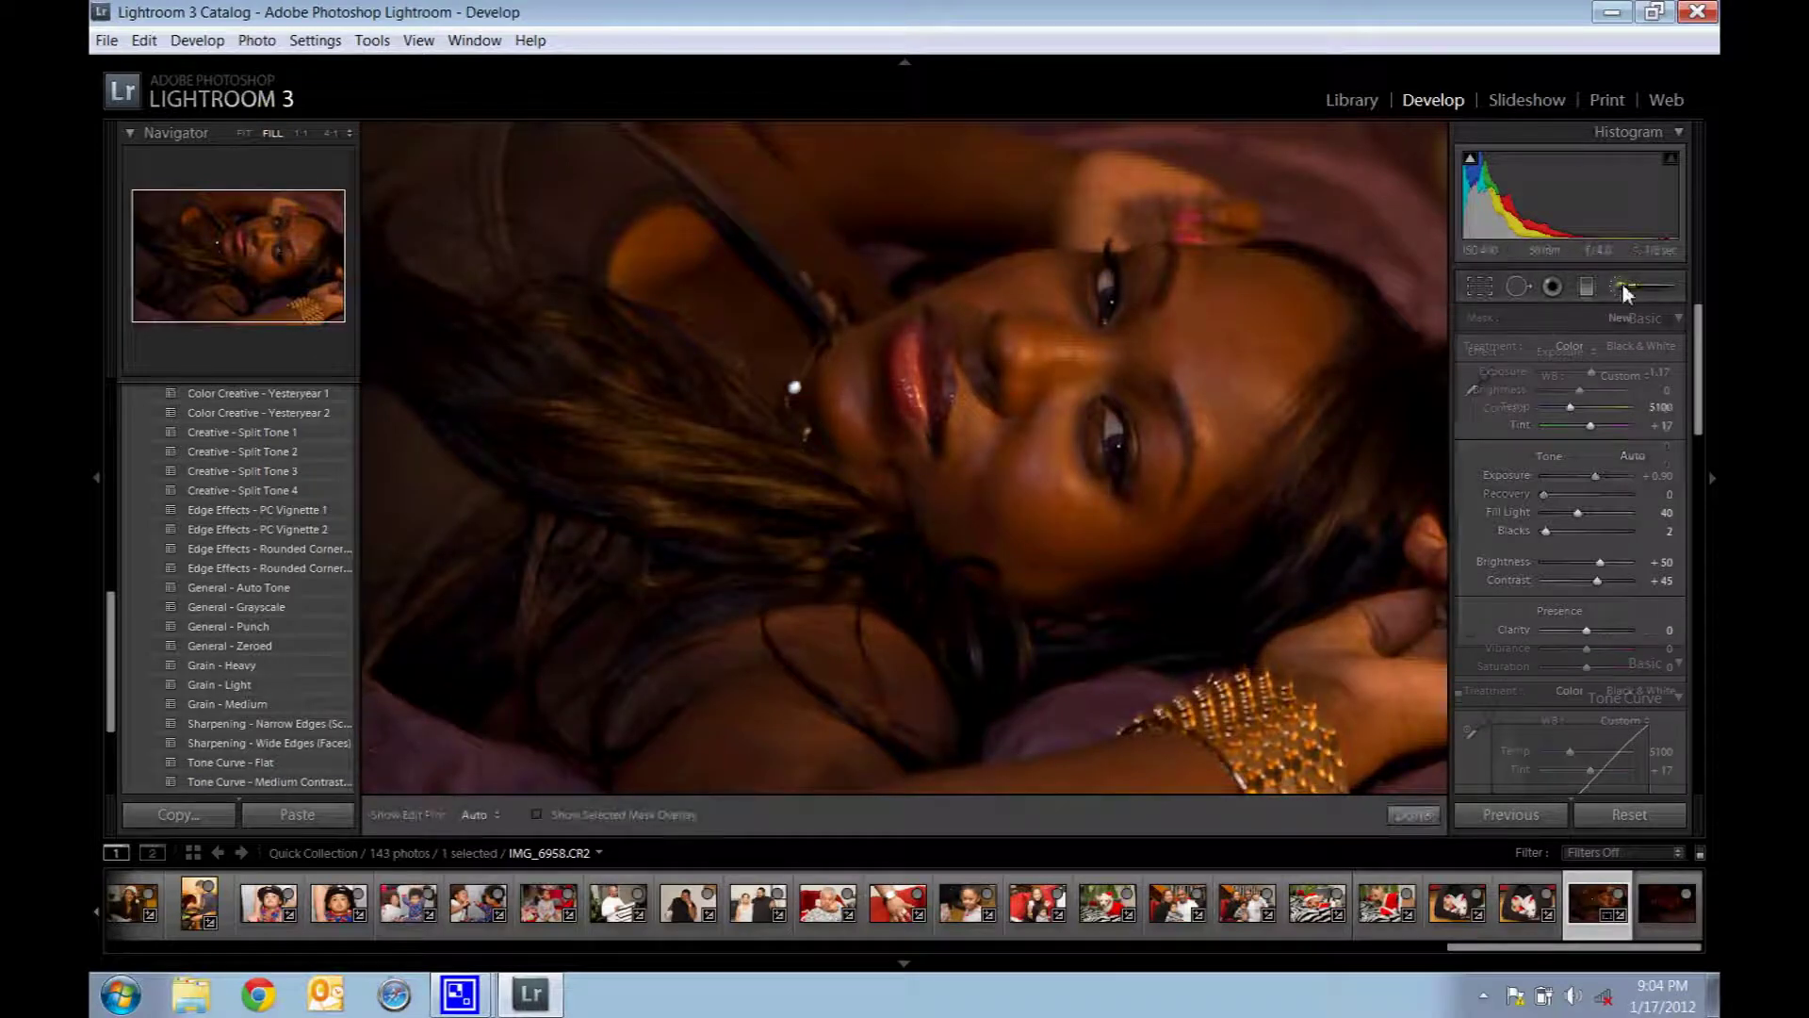
{"action": "left_click", "coordinate": [1577, 352]}
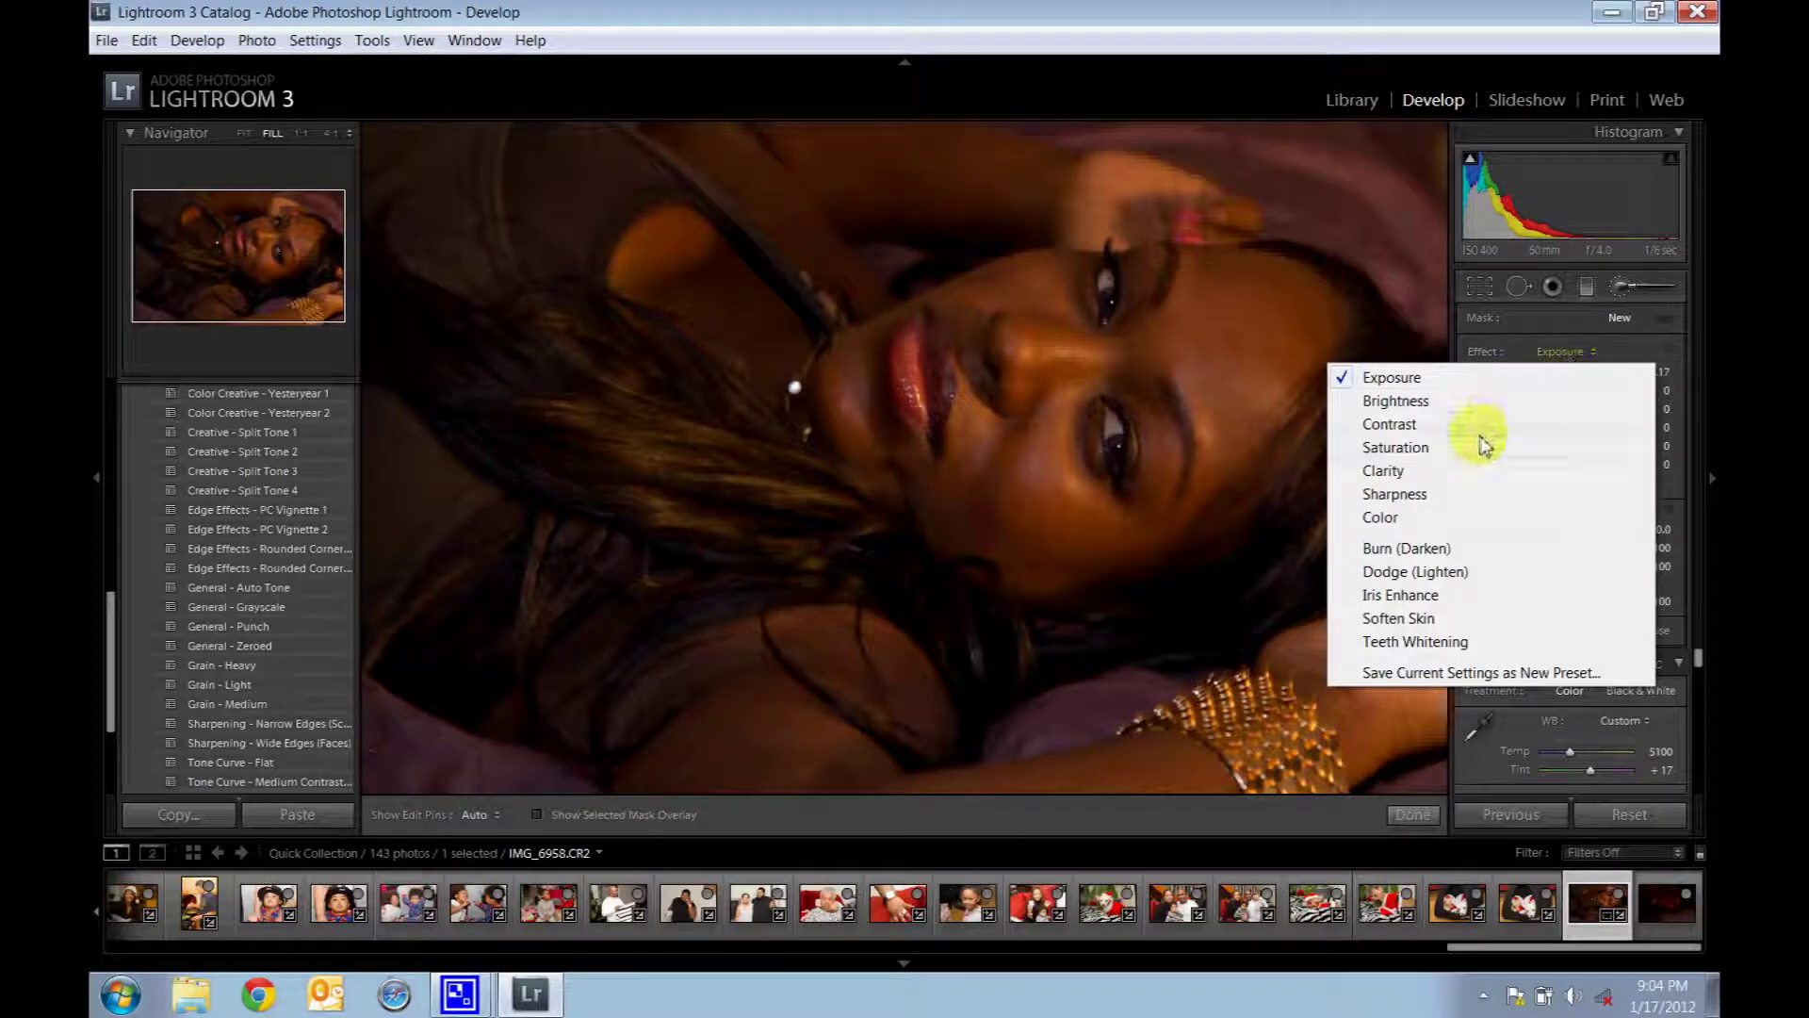
{"action": "left_click", "coordinate": [1395, 494]}
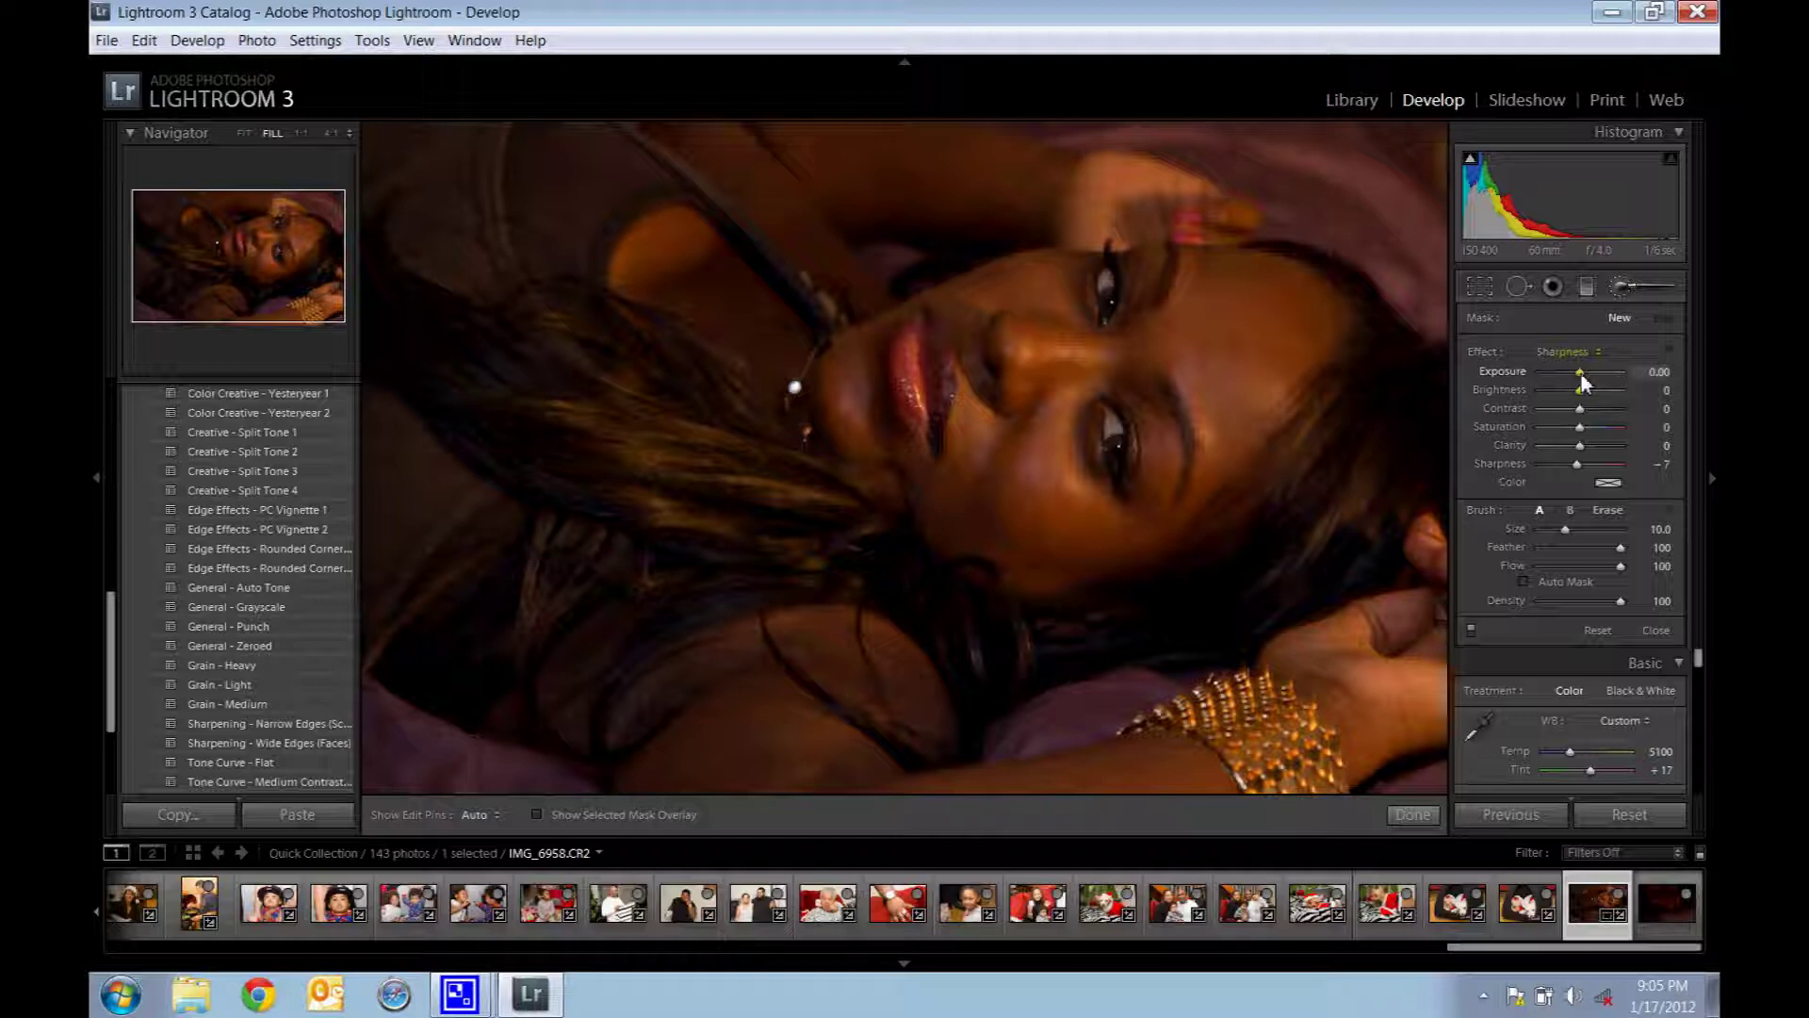
{"action": "left_click_drag", "start_coordinate": [1566, 529], "coordinate": [1554, 534]}
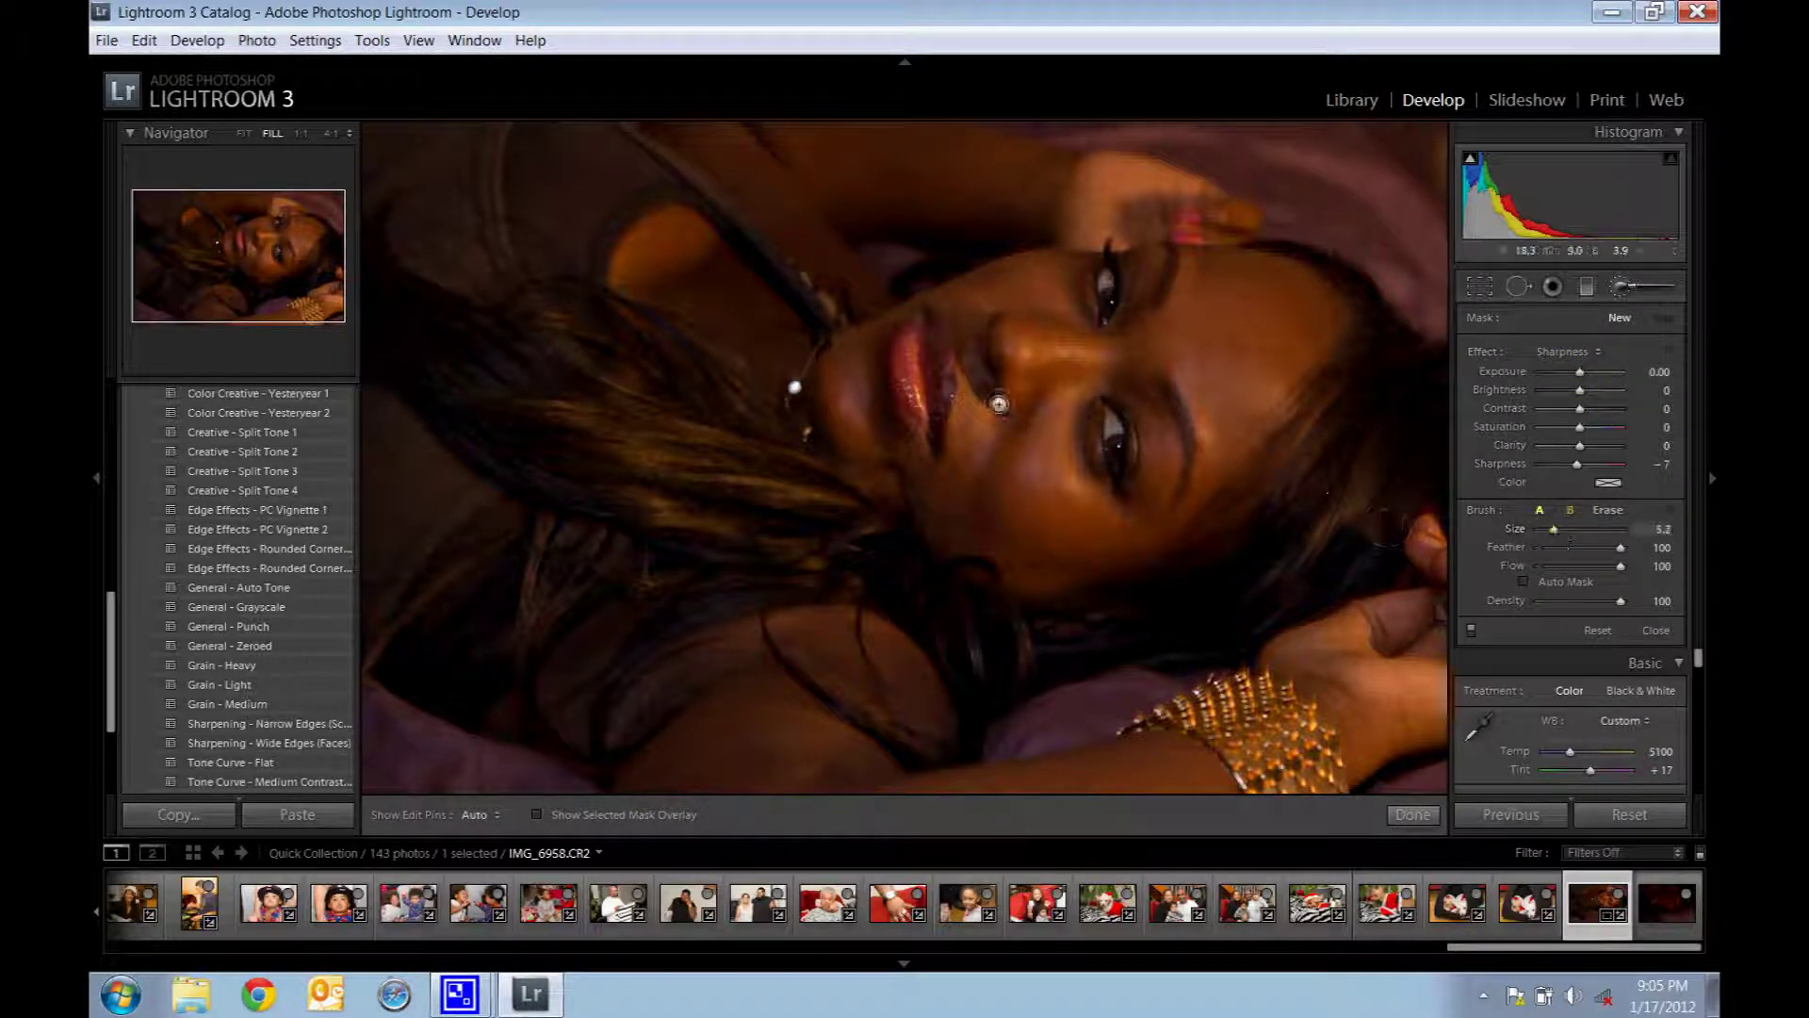
Paint the sharpness adjustment over both eyes, including the upper eye's lashes, with the selected mask overlay shown.
{"action": "left_click", "coordinate": [301, 132]}
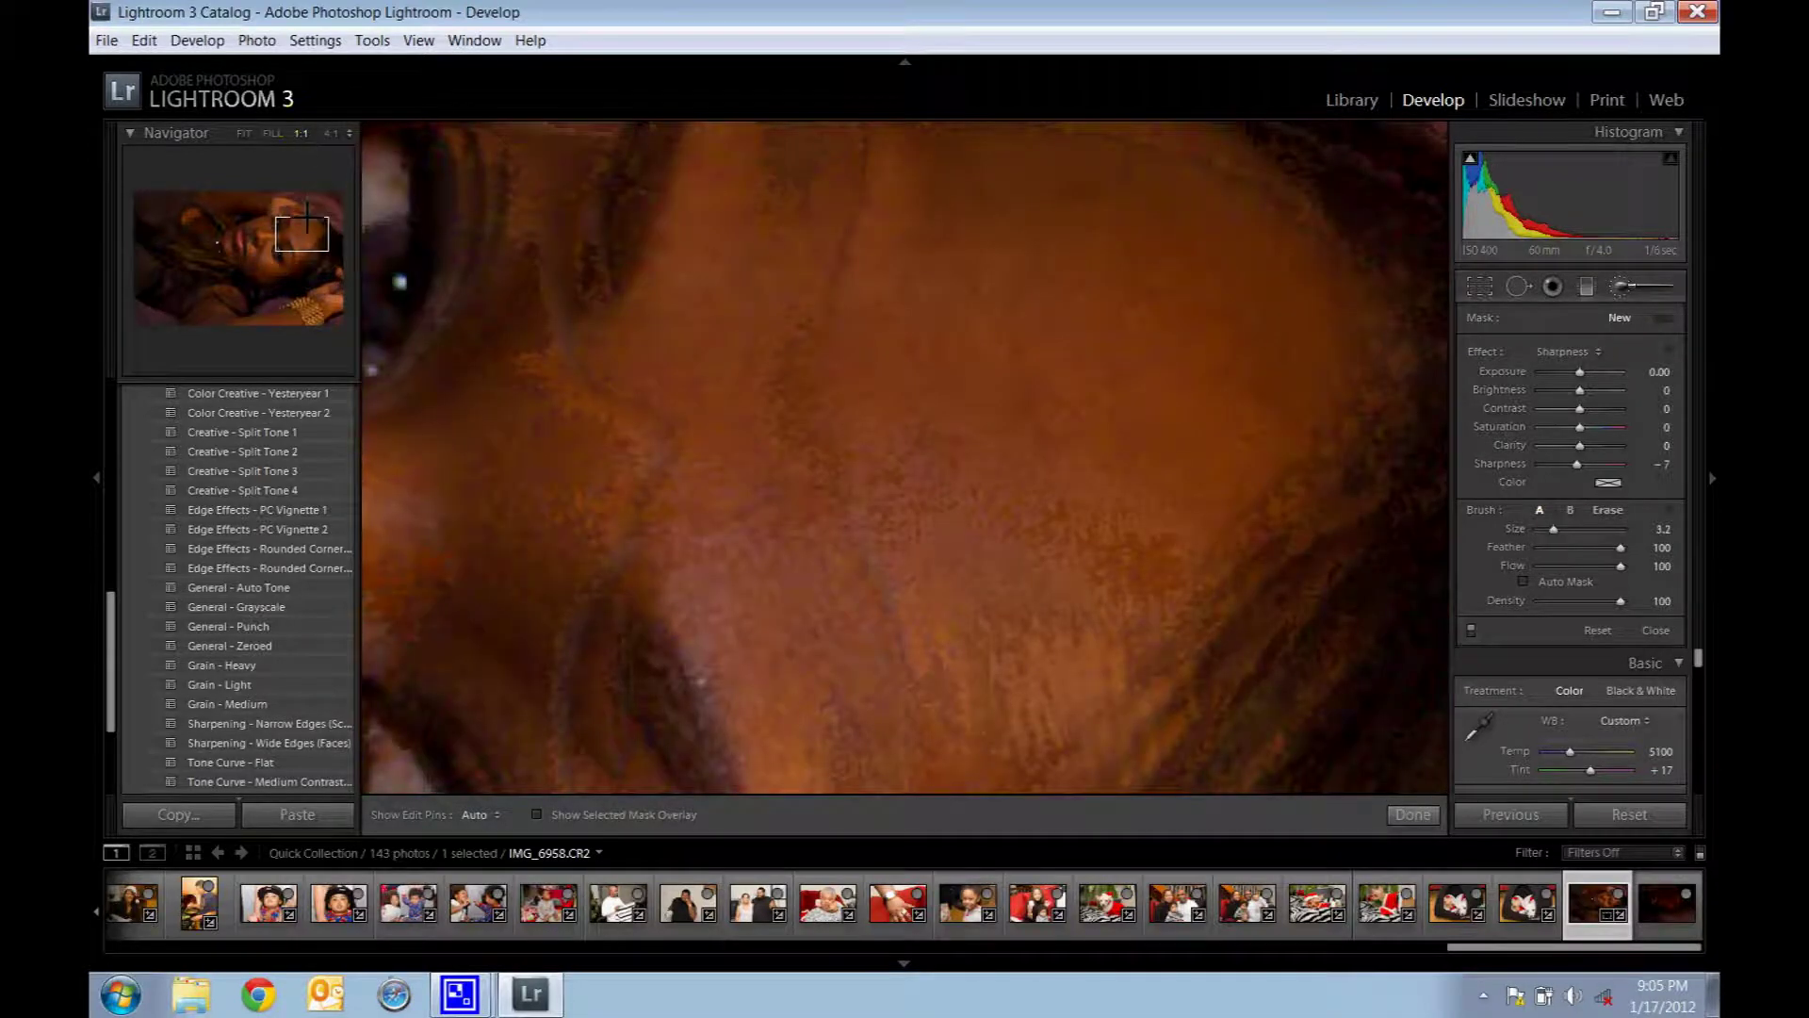
{"action": "left_click_drag", "start_coordinate": [301, 228], "coordinate": [292, 237]}
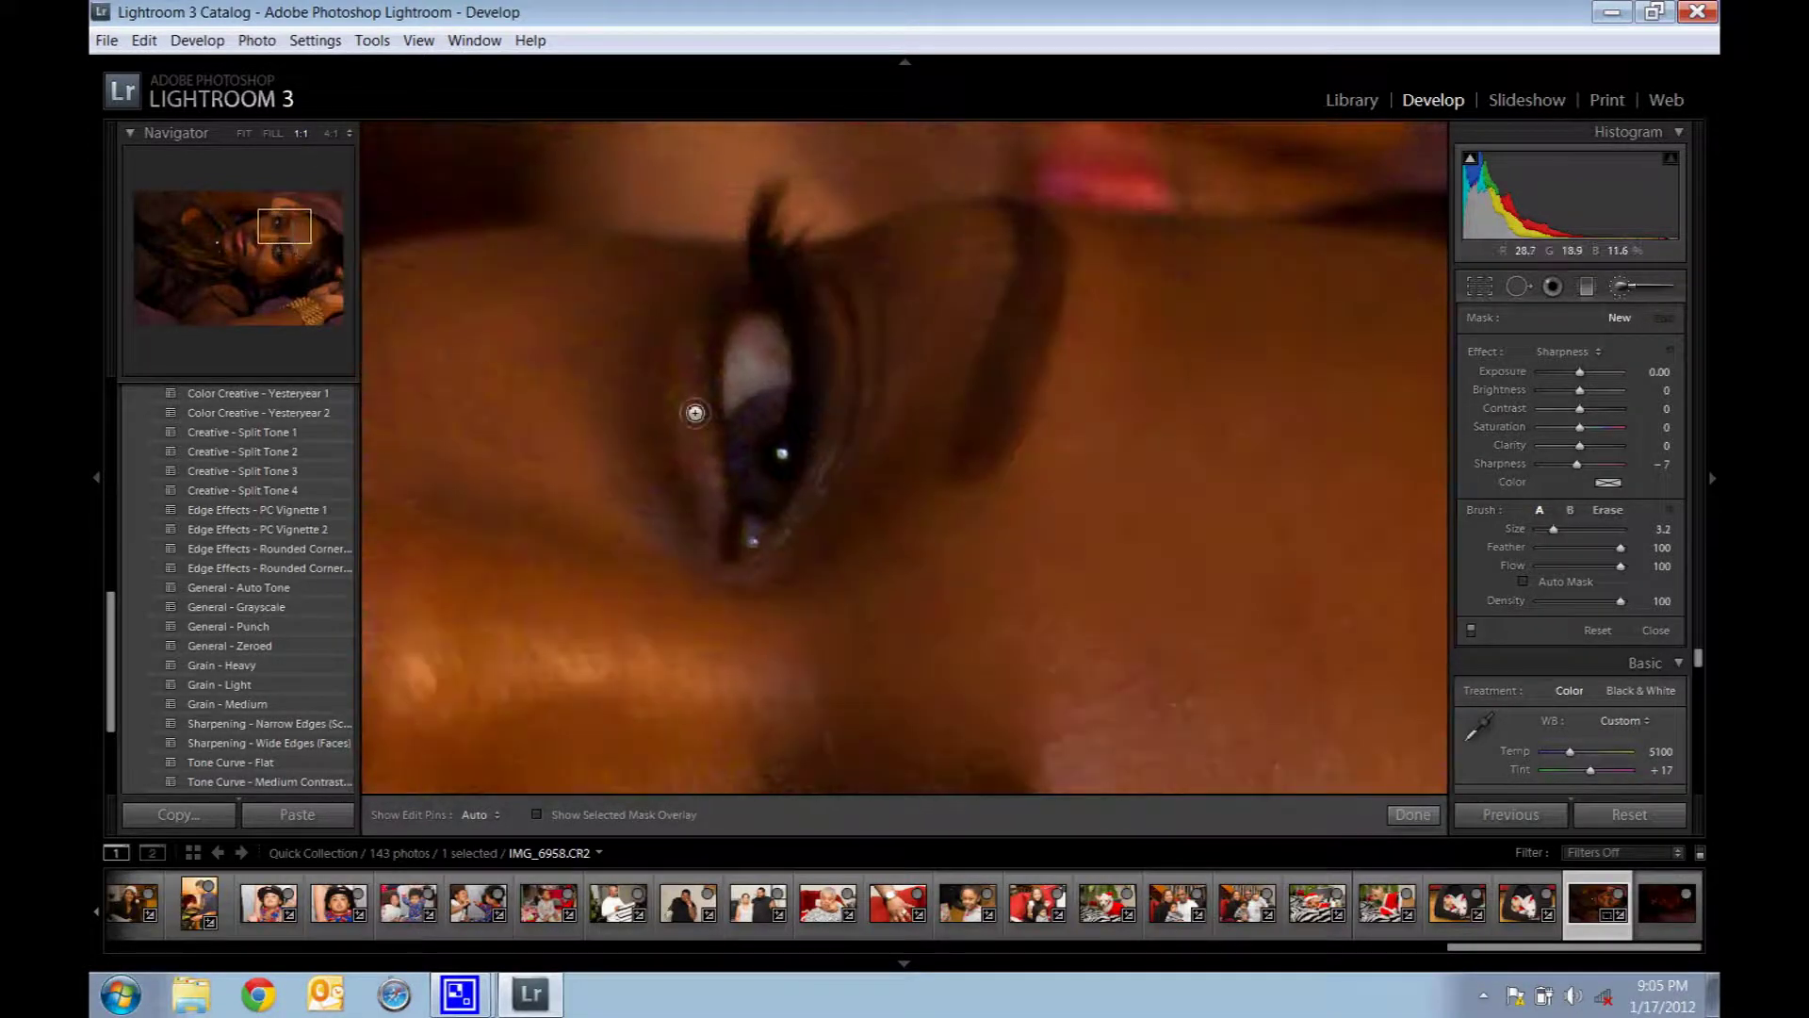
{"action": "left_click_drag", "start_coordinate": [746, 345], "coordinate": [751, 455]}
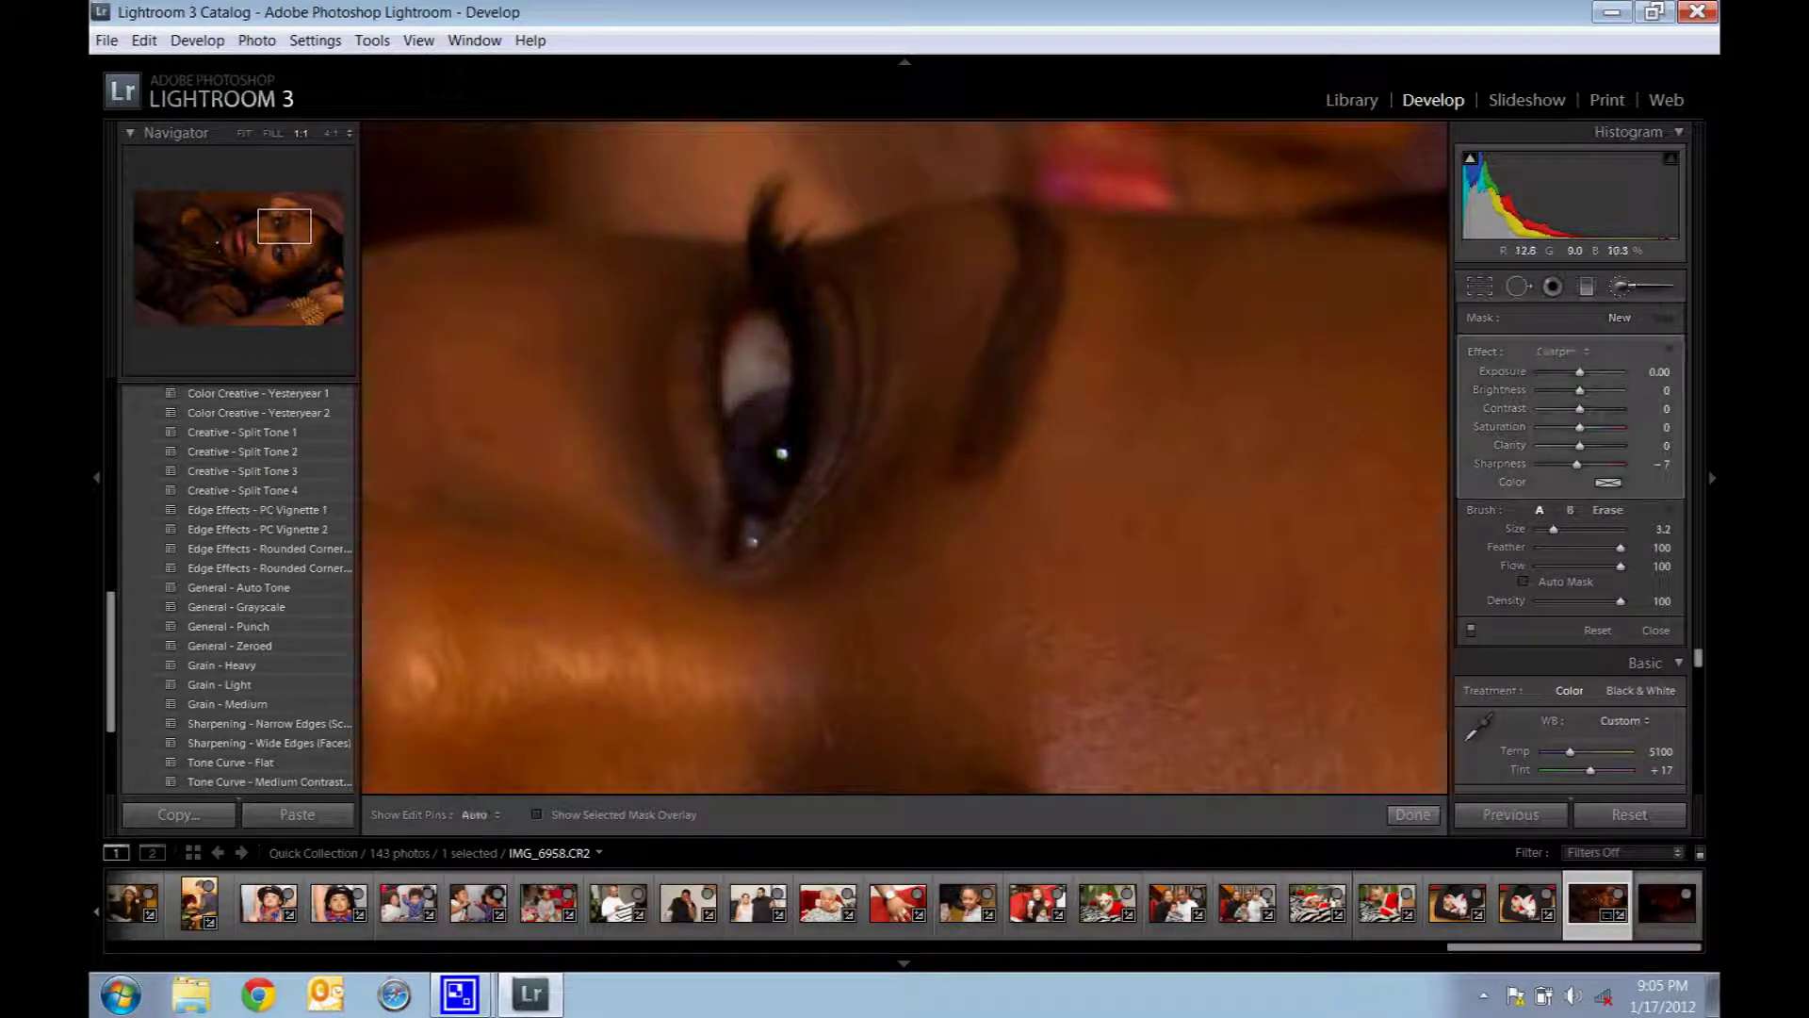
{"action": "left_click", "coordinate": [536, 815]}
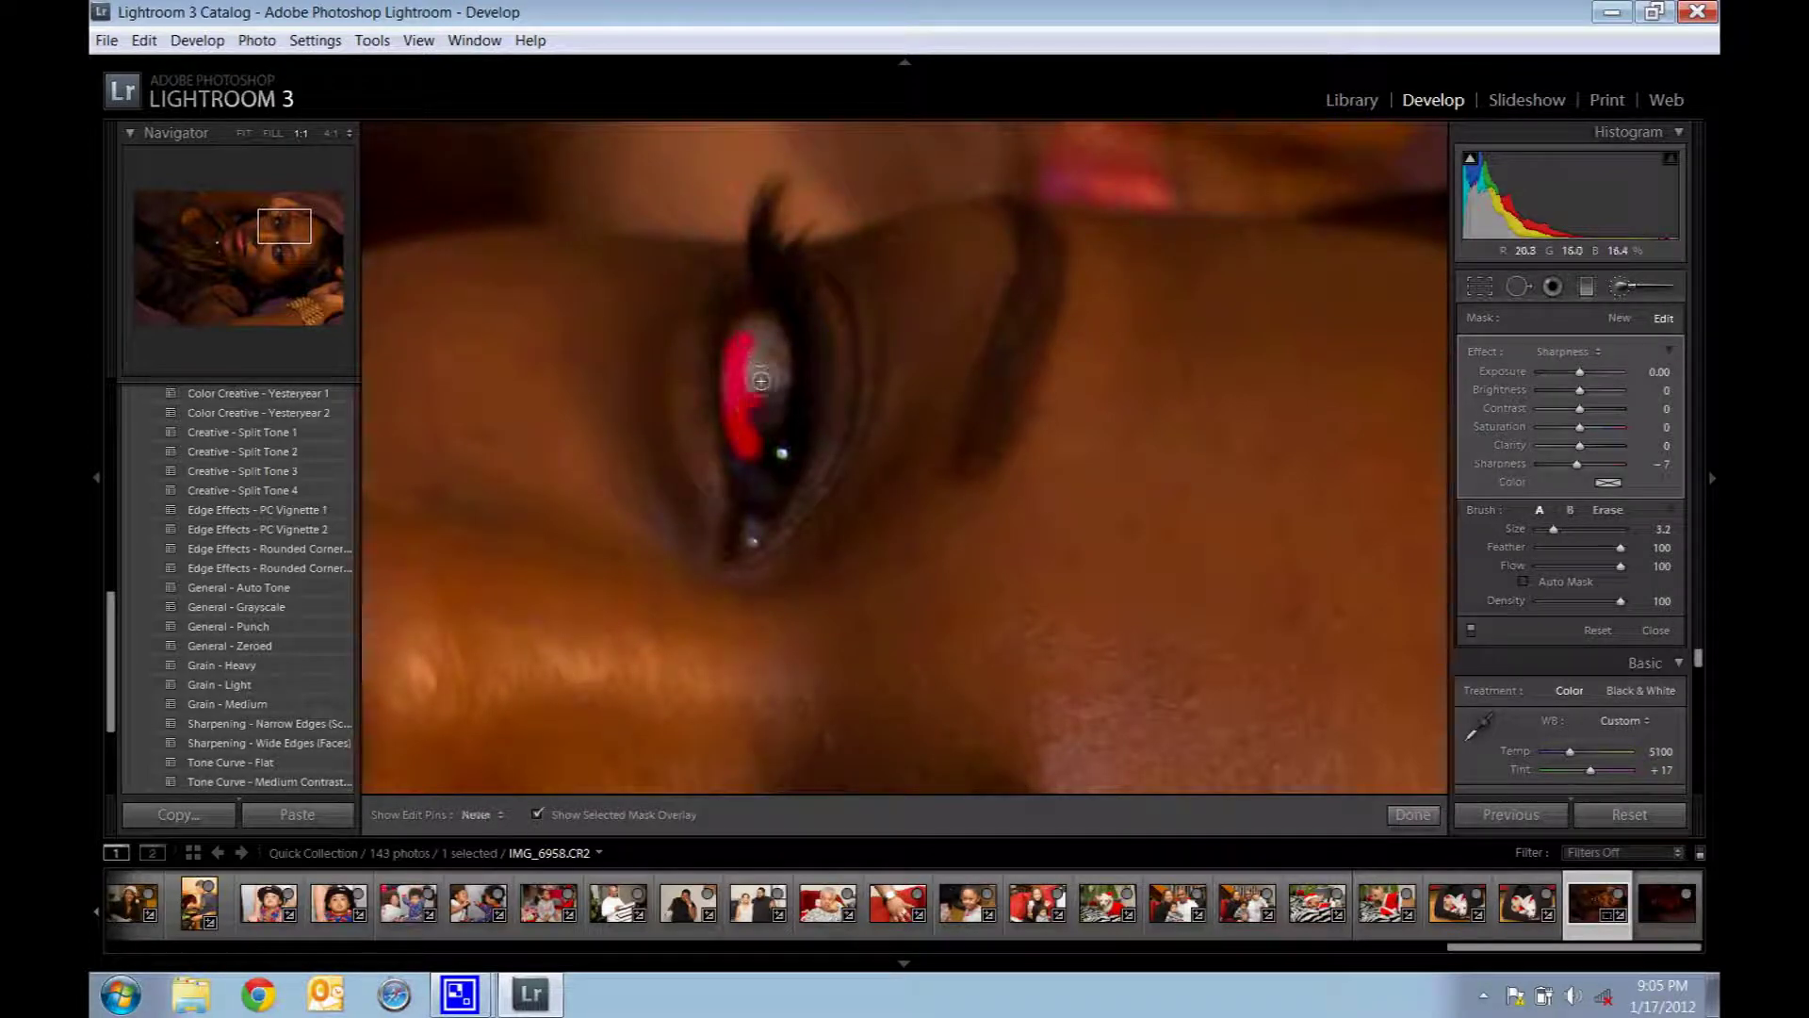
{"action": "mouse_move", "coordinate": [762, 380]}
{"action": "left_mouse_down"}
{"action": "mouse_move", "coordinate": [761, 329]}
{"action": "mouse_move", "coordinate": [783, 387]}
{"action": "mouse_move", "coordinate": [754, 537]}
{"action": "mouse_move", "coordinate": [744, 441]}
{"action": "mouse_move", "coordinate": [750, 464]}
{"action": "mouse_move", "coordinate": [757, 414]}
{"action": "mouse_move", "coordinate": [761, 464]}
{"action": "mouse_move", "coordinate": [792, 411]}
{"action": "mouse_move", "coordinate": [796, 444]}
{"action": "mouse_move", "coordinate": [816, 319]}
{"action": "mouse_move", "coordinate": [768, 226]}
{"action": "mouse_move", "coordinate": [797, 437]}
{"action": "mouse_move", "coordinate": [768, 514]}
{"action": "left_mouse_up"}
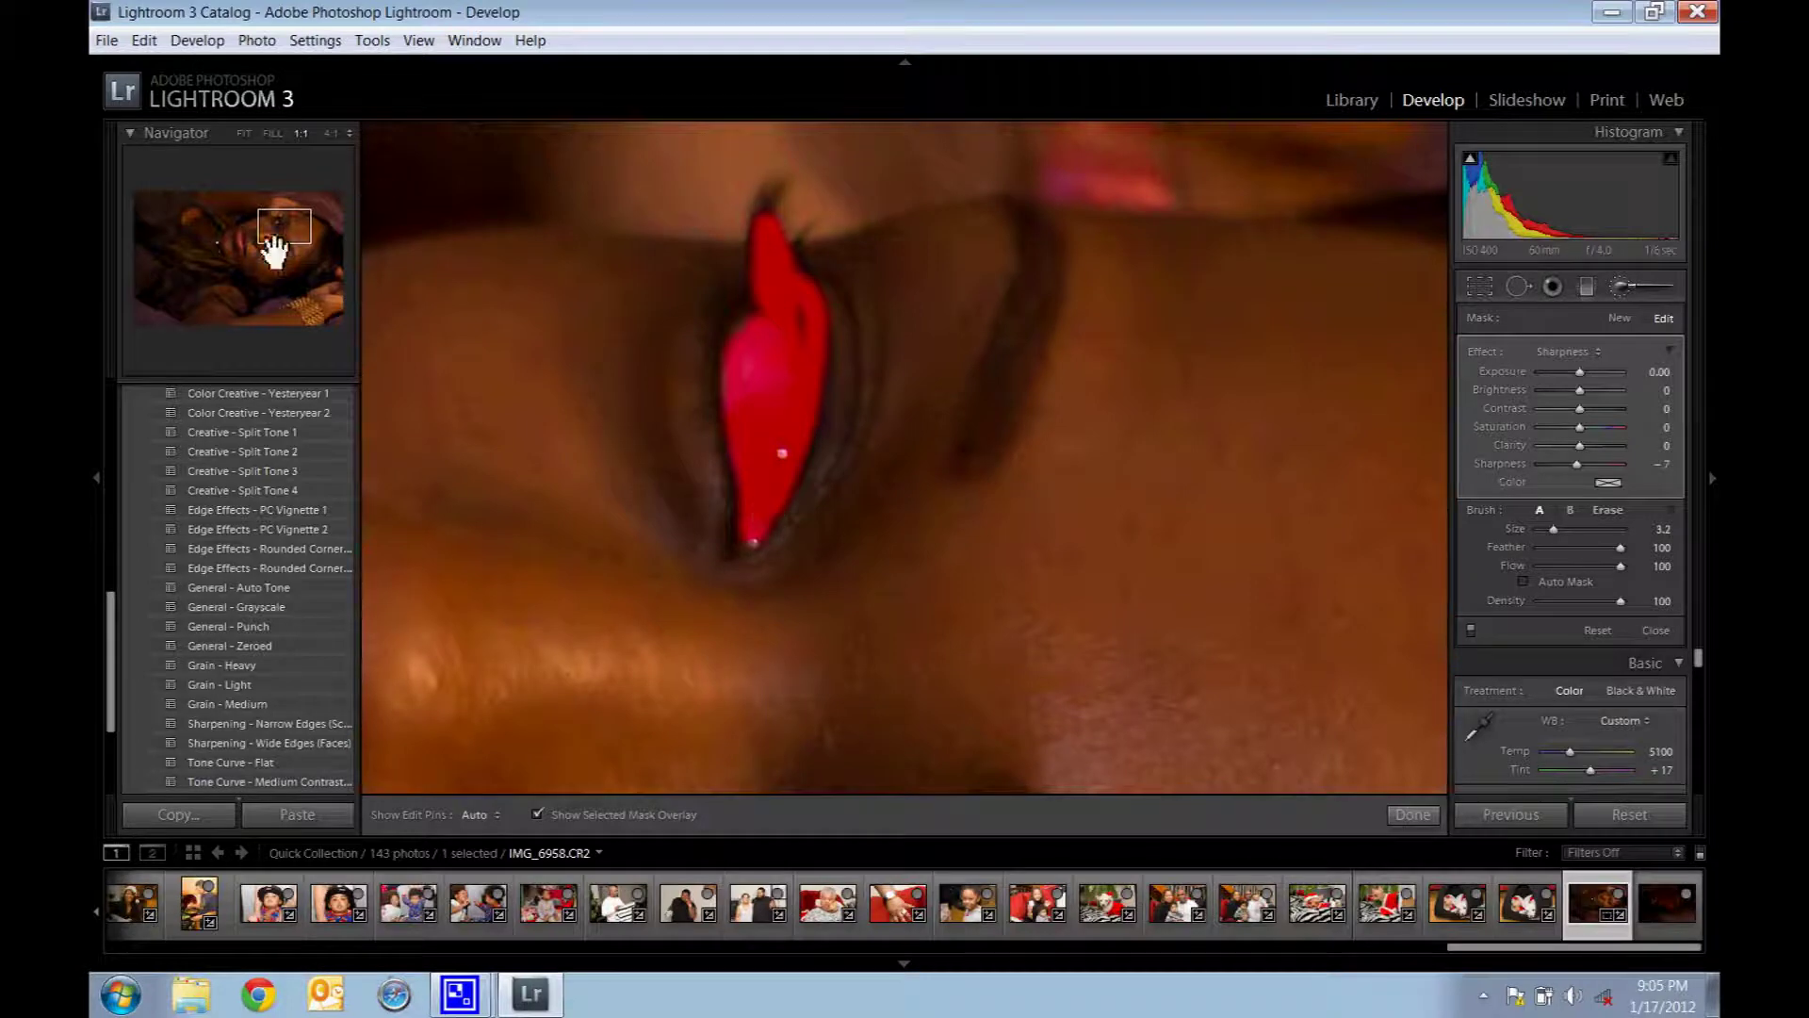
{"action": "left_click_drag", "start_coordinate": [266, 250], "coordinate": [295, 267]}
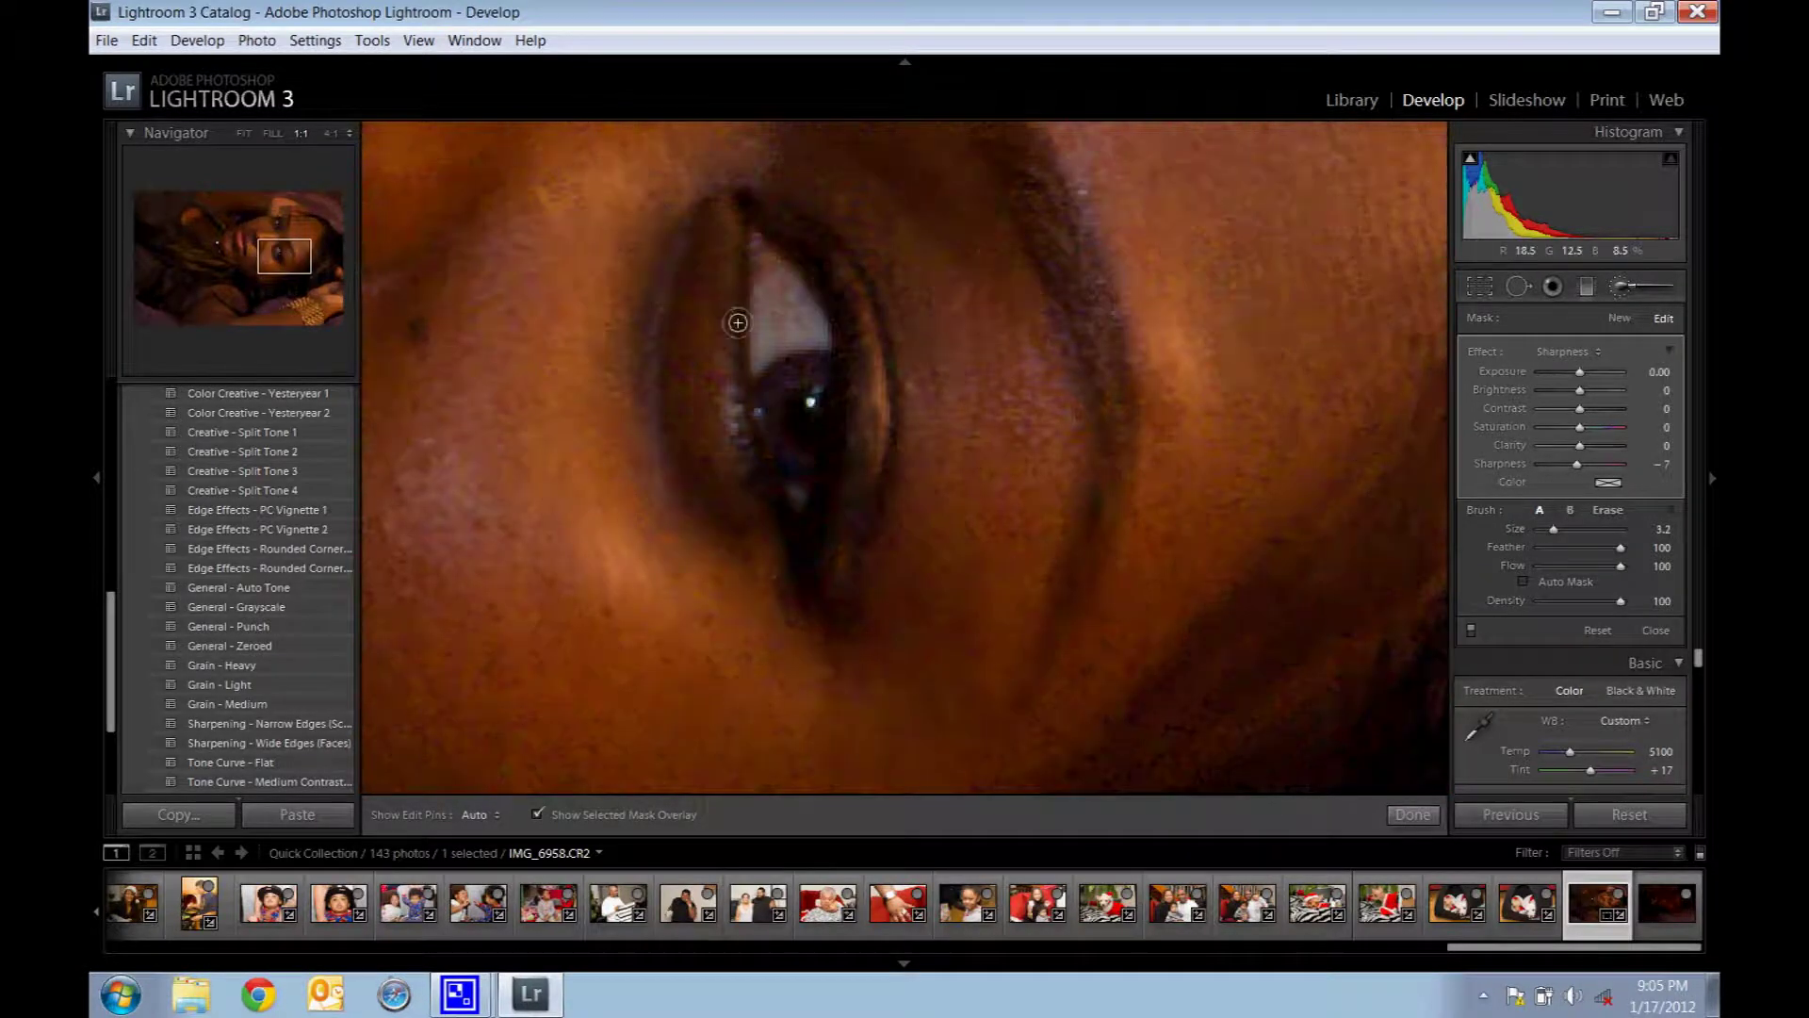
{"action": "mouse_move", "coordinate": [780, 279]}
{"action": "left_mouse_down"}
{"action": "mouse_move", "coordinate": [753, 219]}
{"action": "mouse_move", "coordinate": [767, 412]}
{"action": "mouse_move", "coordinate": [812, 551]}
{"action": "mouse_move", "coordinate": [826, 343]}
{"action": "mouse_move", "coordinate": [783, 279]}
{"action": "mouse_move", "coordinate": [793, 450]}
{"action": "mouse_move", "coordinate": [798, 309]}
{"action": "mouse_move", "coordinate": [797, 414]}
{"action": "mouse_move", "coordinate": [773, 358]}
{"action": "mouse_move", "coordinate": [806, 472]}
{"action": "left_mouse_up"}
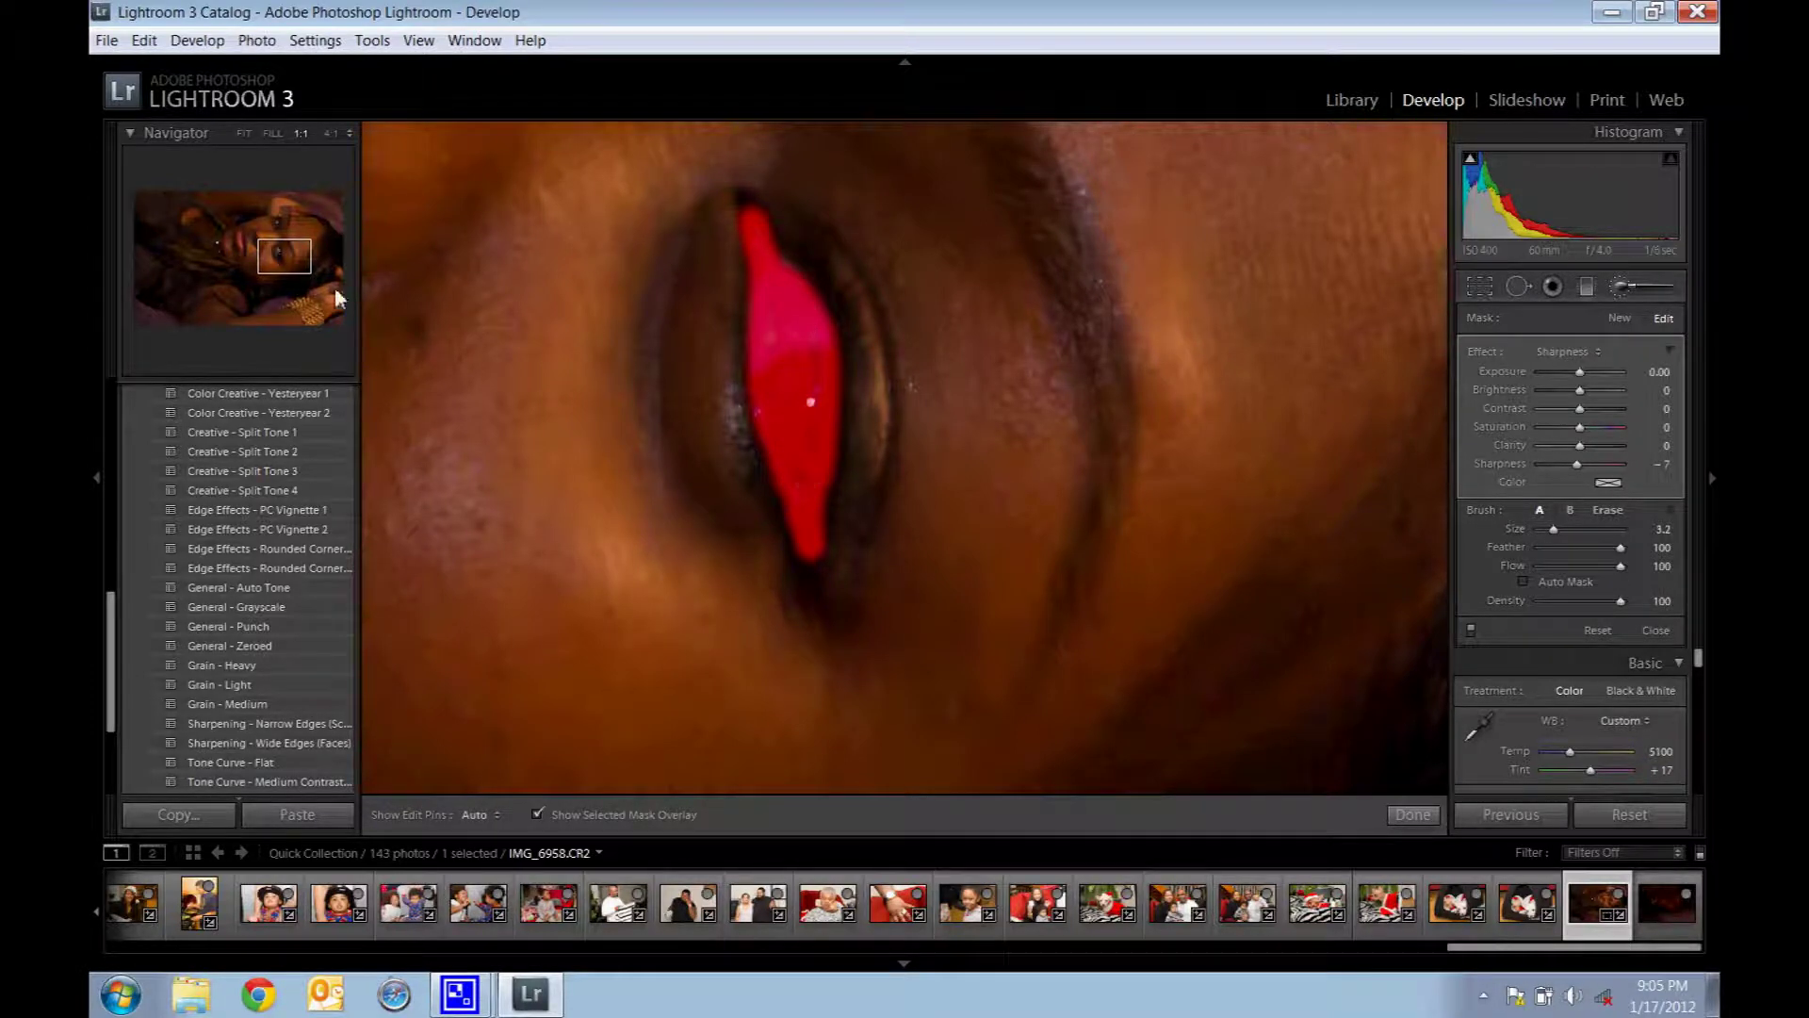
Enlarge the brush to size 7.6 and paint the sharpness adjustment along both eyebrows.
{"action": "left_click", "coordinate": [309, 264]}
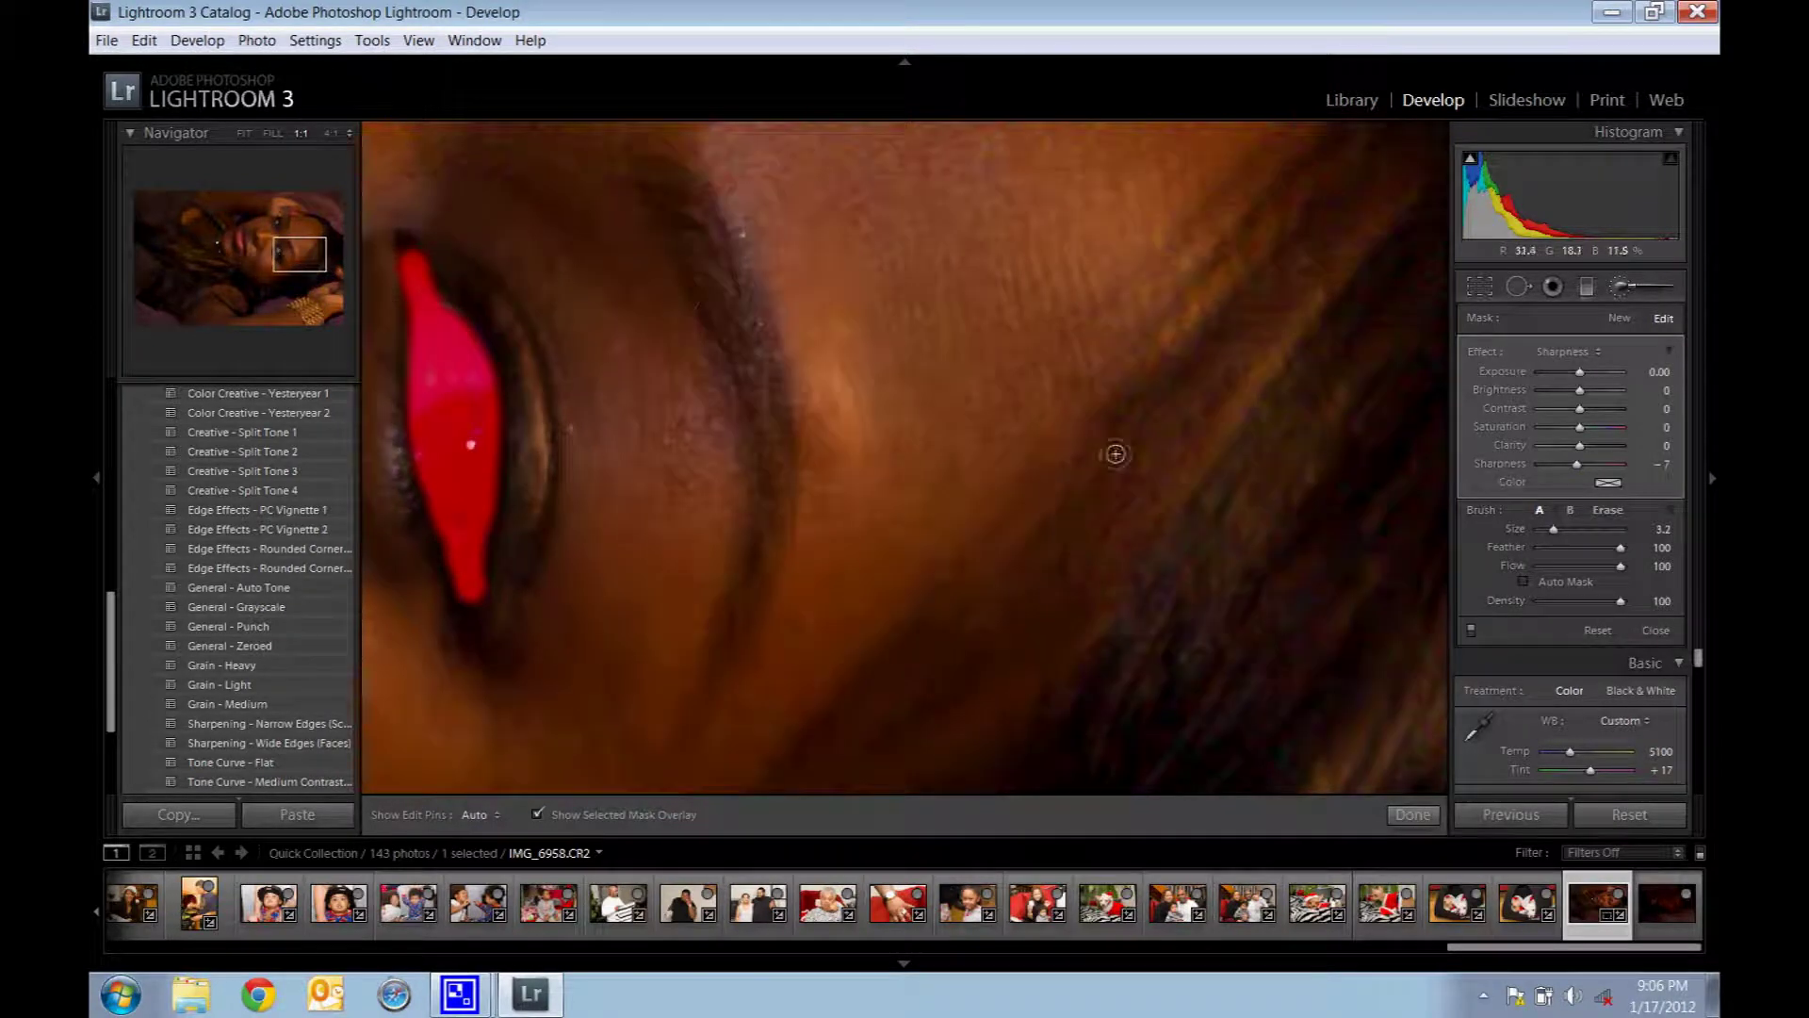
{"action": "left_click_drag", "start_coordinate": [1554, 530], "coordinate": [1561, 531]}
{"action": "mouse_move", "coordinate": [670, 195]}
{"action": "left_mouse_down"}
{"action": "mouse_move", "coordinate": [742, 420]}
{"action": "mouse_move", "coordinate": [748, 508]}
{"action": "mouse_move", "coordinate": [725, 660]}
{"action": "left_mouse_up"}
{"action": "left_click_drag", "start_coordinate": [337, 275], "coordinate": [299, 232]}
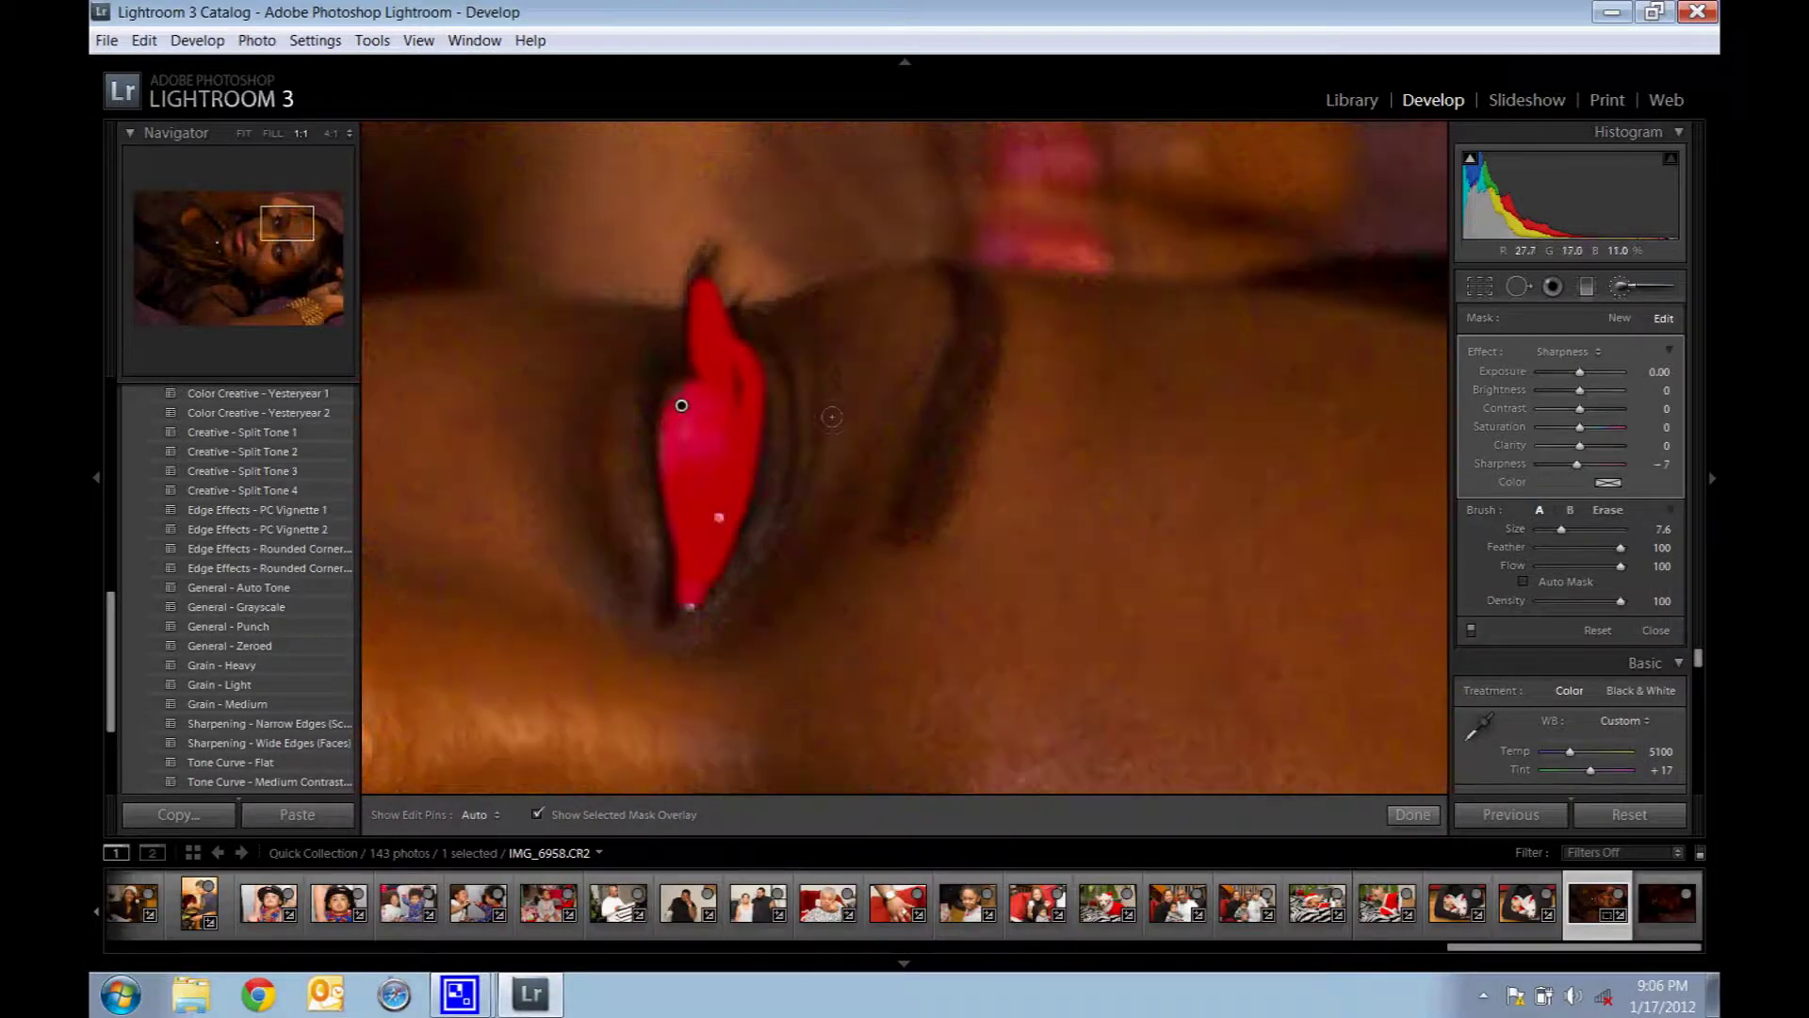
{"action": "left_click", "coordinate": [907, 520]}
{"action": "left_click_drag", "start_coordinate": [919, 428], "coordinate": [943, 272]}
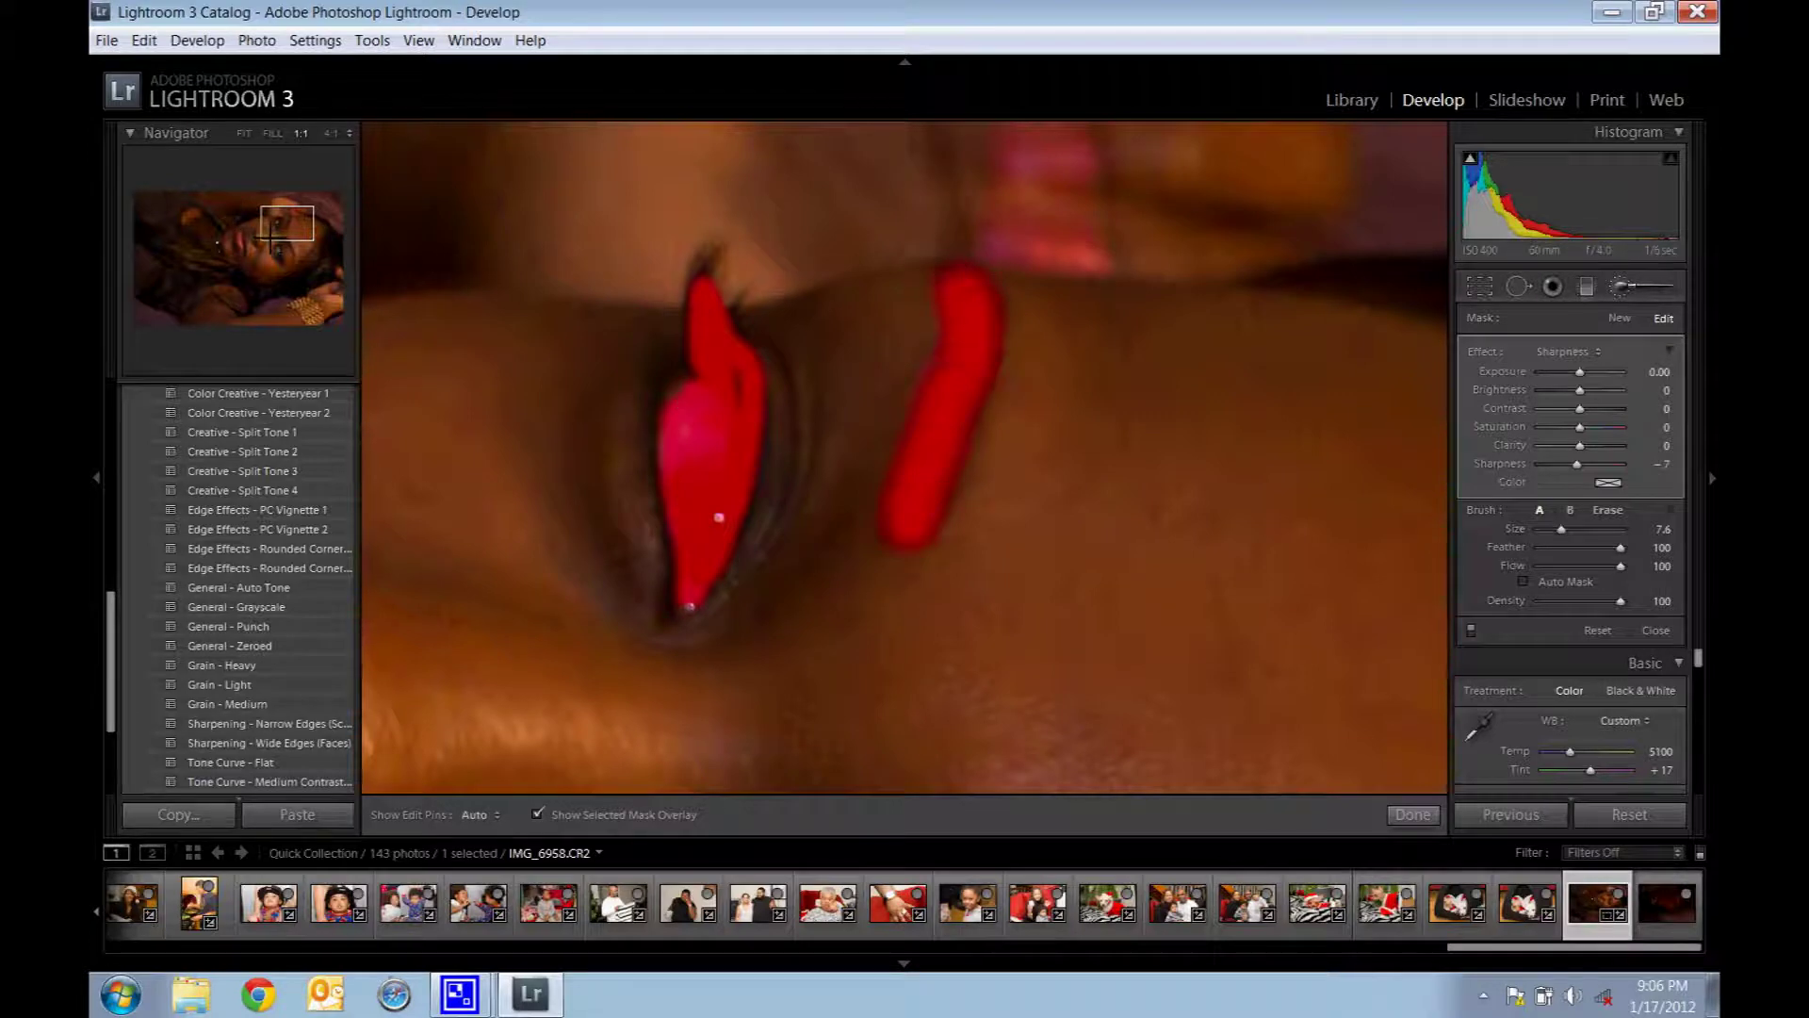
Enlarge the brush to size 11.2 and paint the sharpness adjustment over both lips.
{"action": "left_click_drag", "start_coordinate": [283, 235], "coordinate": [248, 255]}
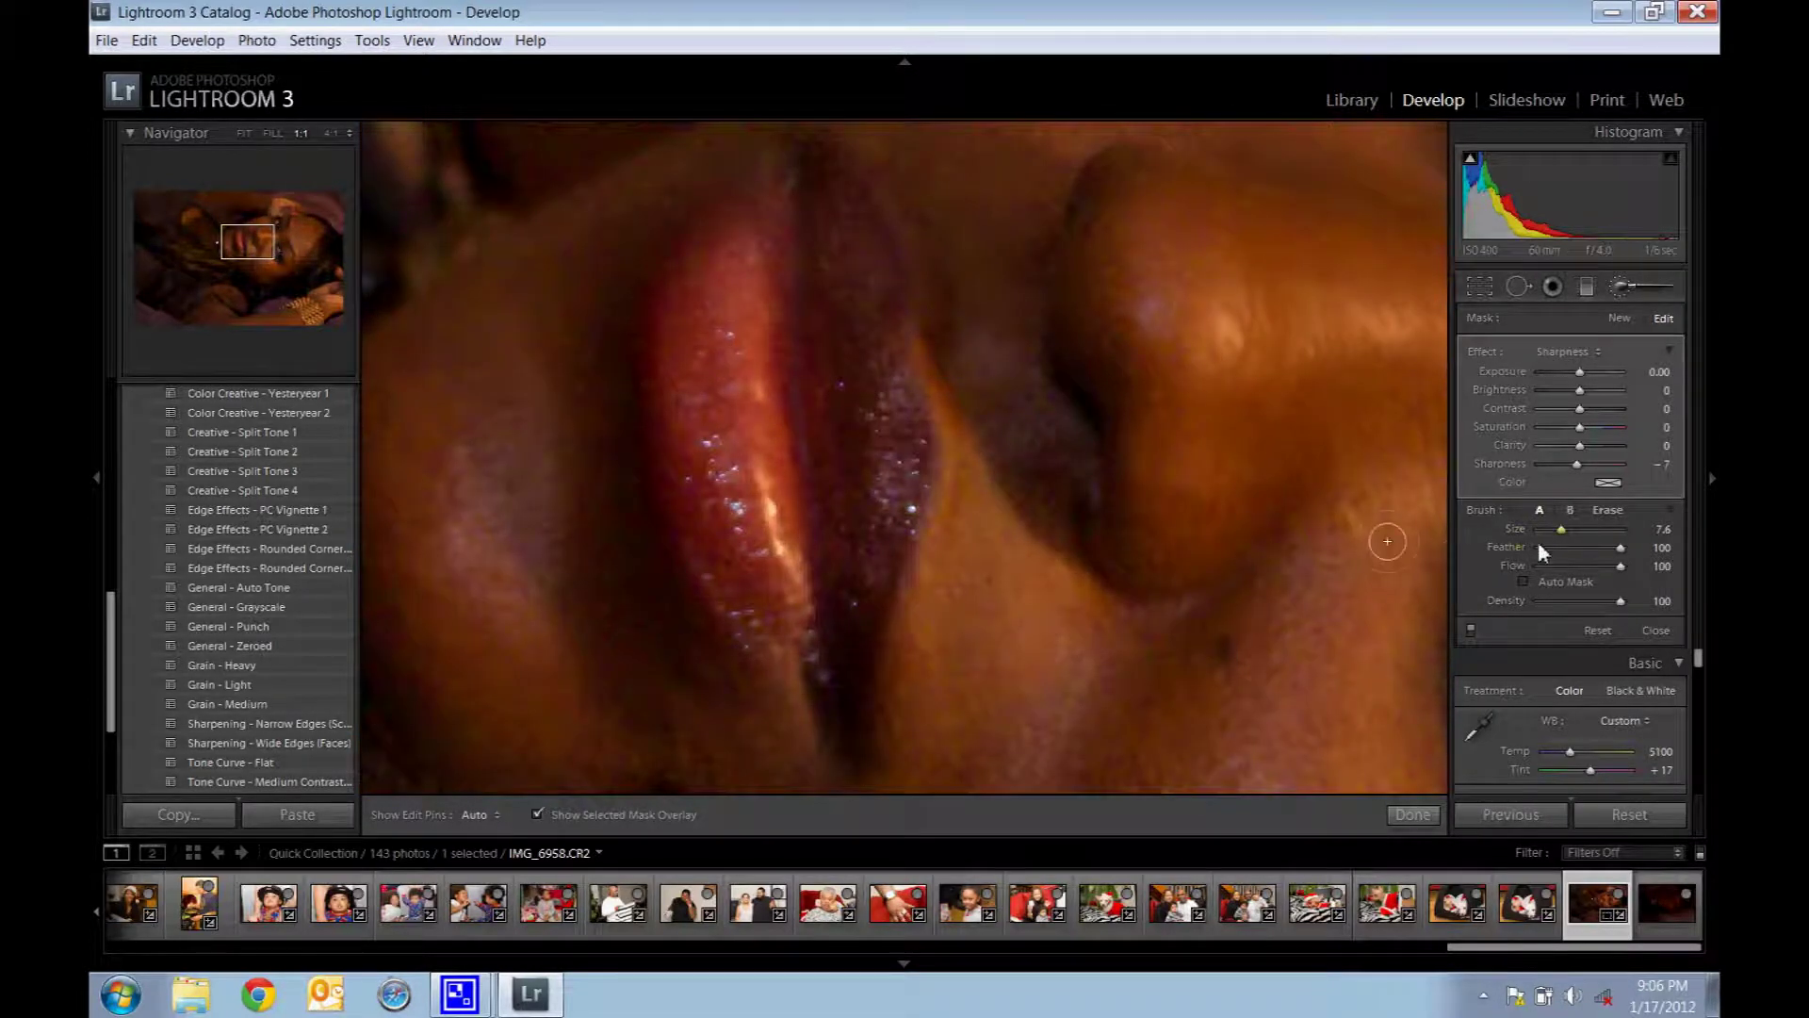
{"action": "left_click_drag", "start_coordinate": [1560, 530], "coordinate": [1565, 533]}
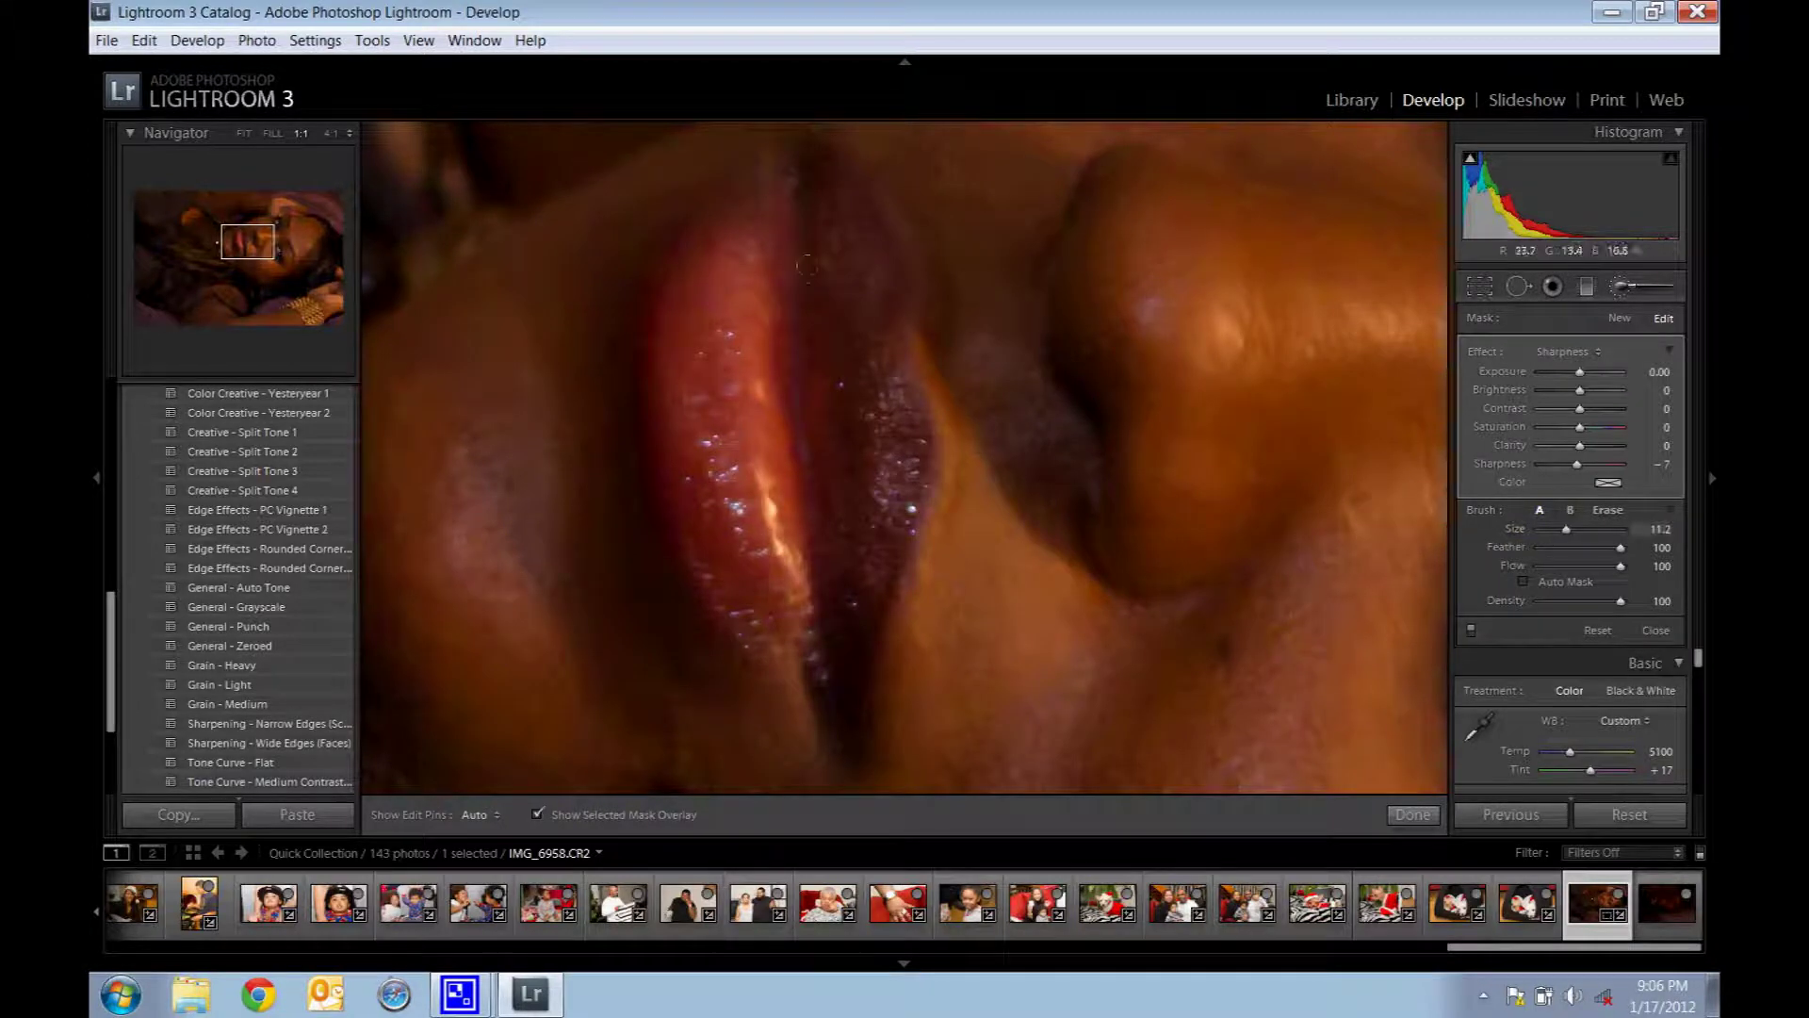
{"action": "key", "text": "h"}
{"action": "mouse_move", "coordinate": [810, 179]}
{"action": "left_mouse_down"}
{"action": "mouse_move", "coordinate": [721, 217]}
{"action": "mouse_move", "coordinate": [688, 274]}
{"action": "mouse_move", "coordinate": [667, 424]}
{"action": "mouse_move", "coordinate": [697, 551]}
{"action": "mouse_move", "coordinate": [753, 627]}
{"action": "mouse_move", "coordinate": [834, 632]}
{"action": "mouse_move", "coordinate": [862, 462]}
{"action": "mouse_move", "coordinate": [844, 331]}
{"action": "mouse_move", "coordinate": [871, 321]}
{"action": "mouse_move", "coordinate": [872, 288]}
{"action": "mouse_move", "coordinate": [790, 158]}
{"action": "mouse_move", "coordinate": [797, 245]}
{"action": "mouse_move", "coordinate": [754, 377]}
{"action": "mouse_move", "coordinate": [768, 500]}
{"action": "mouse_move", "coordinate": [810, 302]}
{"action": "left_mouse_up"}
{"action": "left_click_drag", "start_coordinate": [787, 565], "coordinate": [754, 524]}
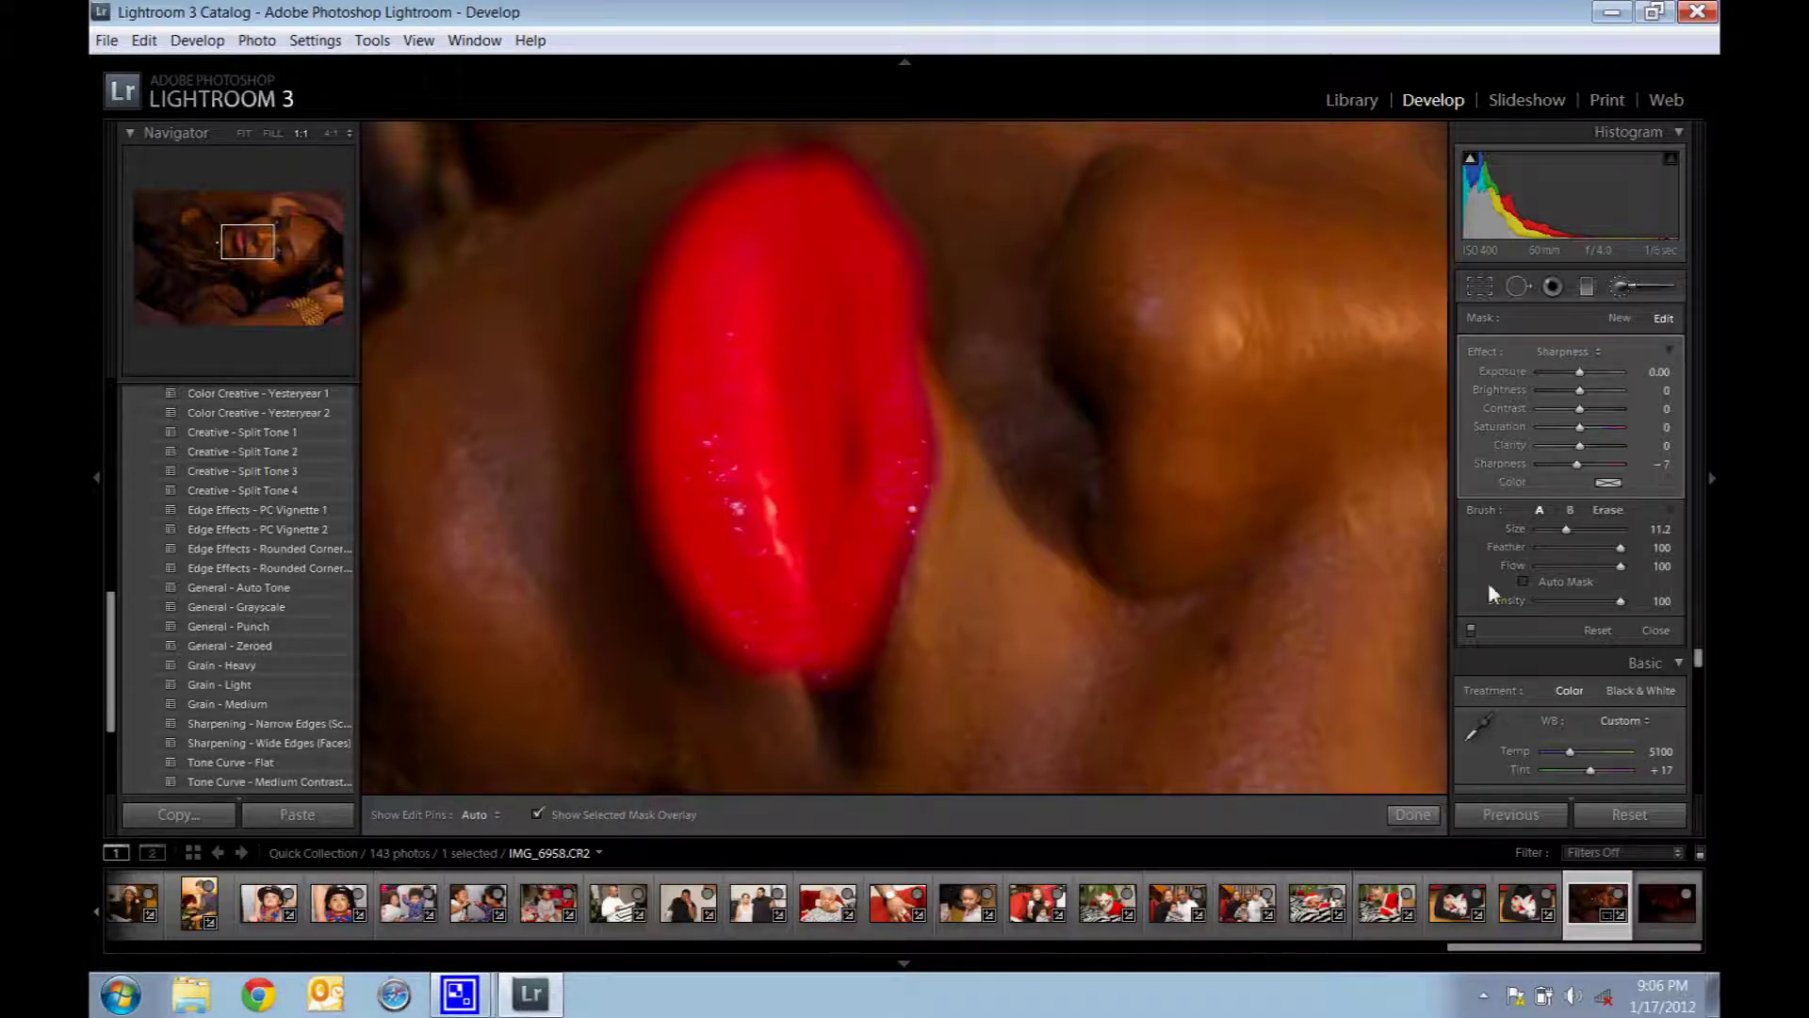
Erase the mask overspill along the lower lip's edge with a size 9.6 eraser and finish the sharpness adjustment.
{"action": "left_click", "coordinate": [1598, 513]}
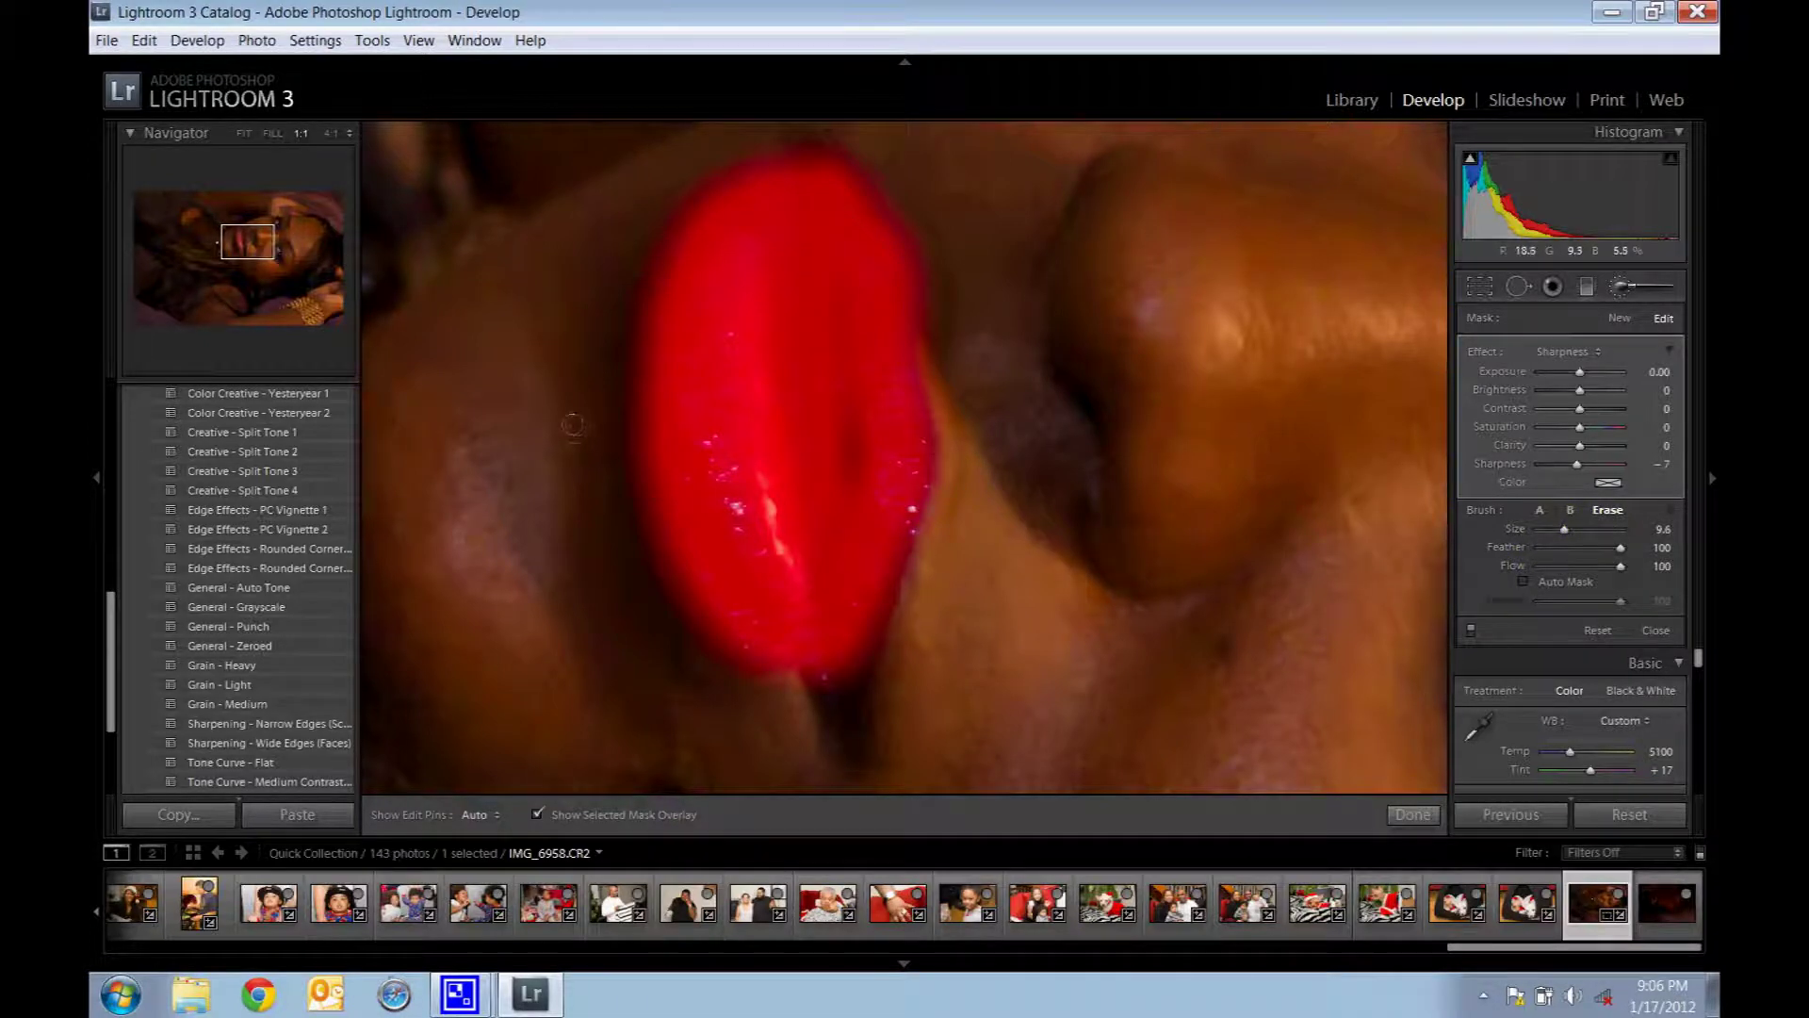
{"action": "key", "text": "h"}
{"action": "mouse_move", "coordinate": [630, 552]}
{"action": "left_mouse_down"}
{"action": "mouse_move", "coordinate": [673, 575]}
{"action": "mouse_move", "coordinate": [640, 598]}
{"action": "left_mouse_up"}
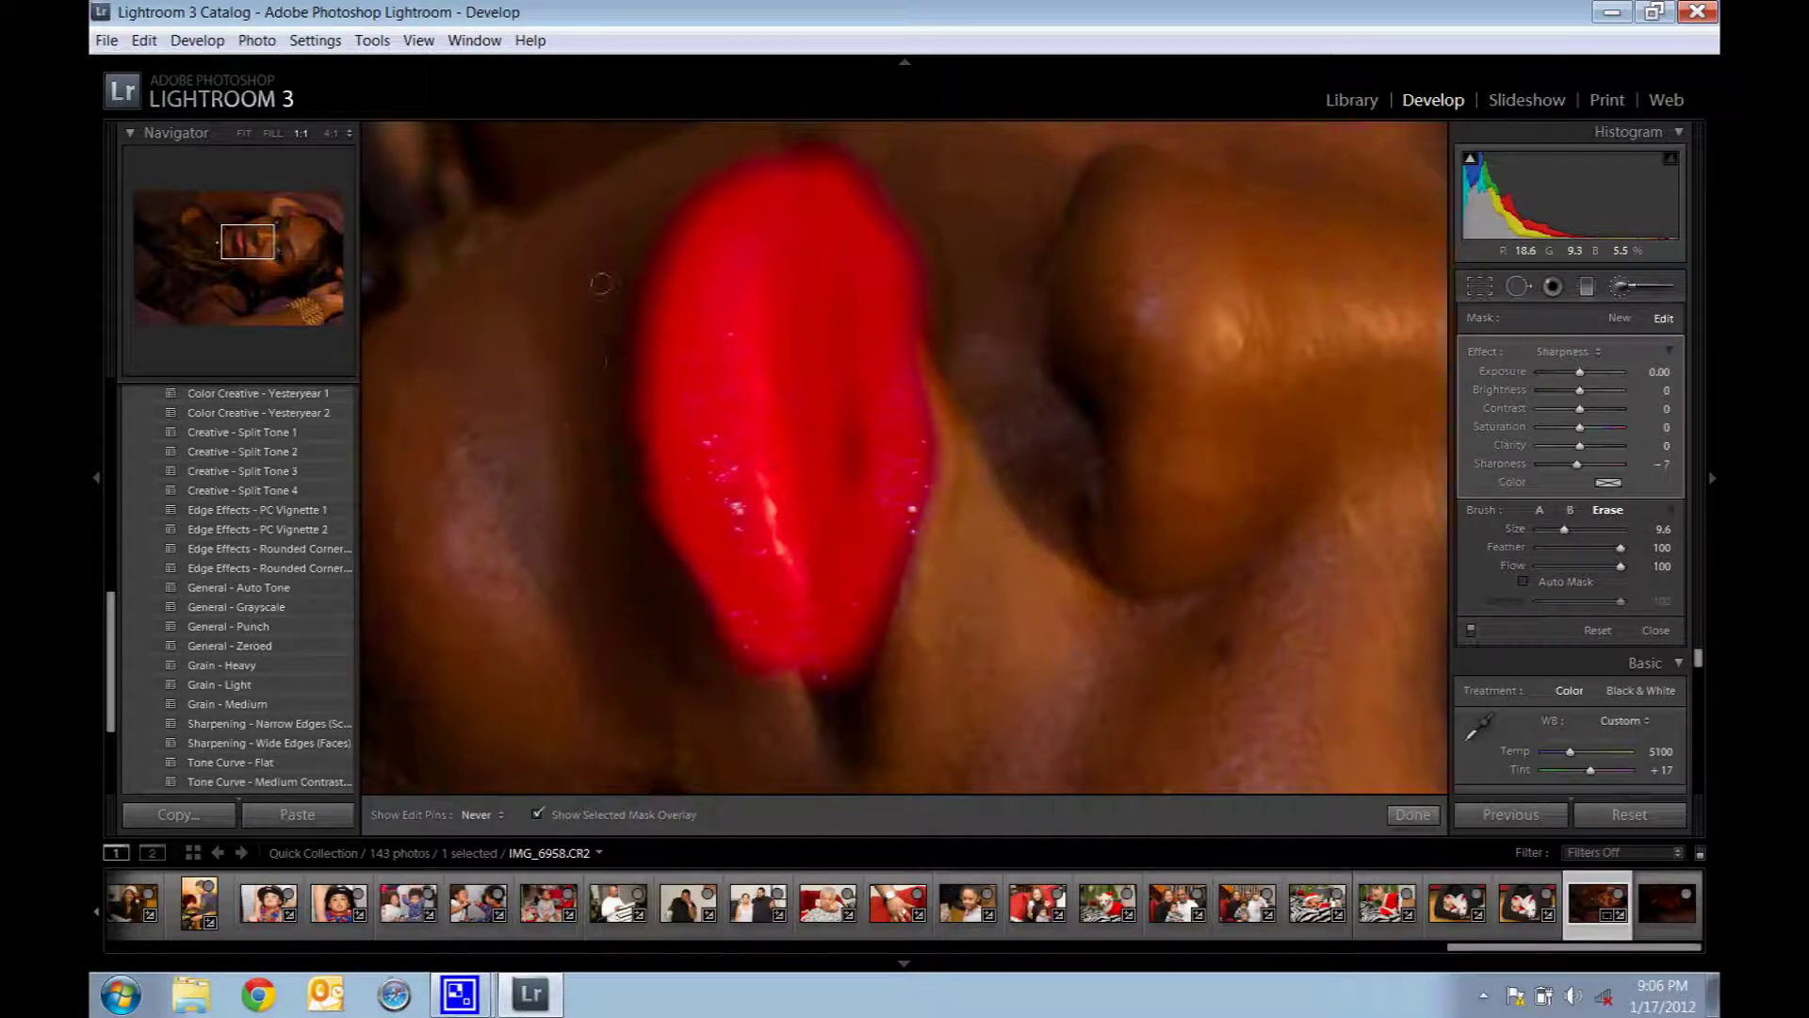
{"action": "key", "text": "h"}
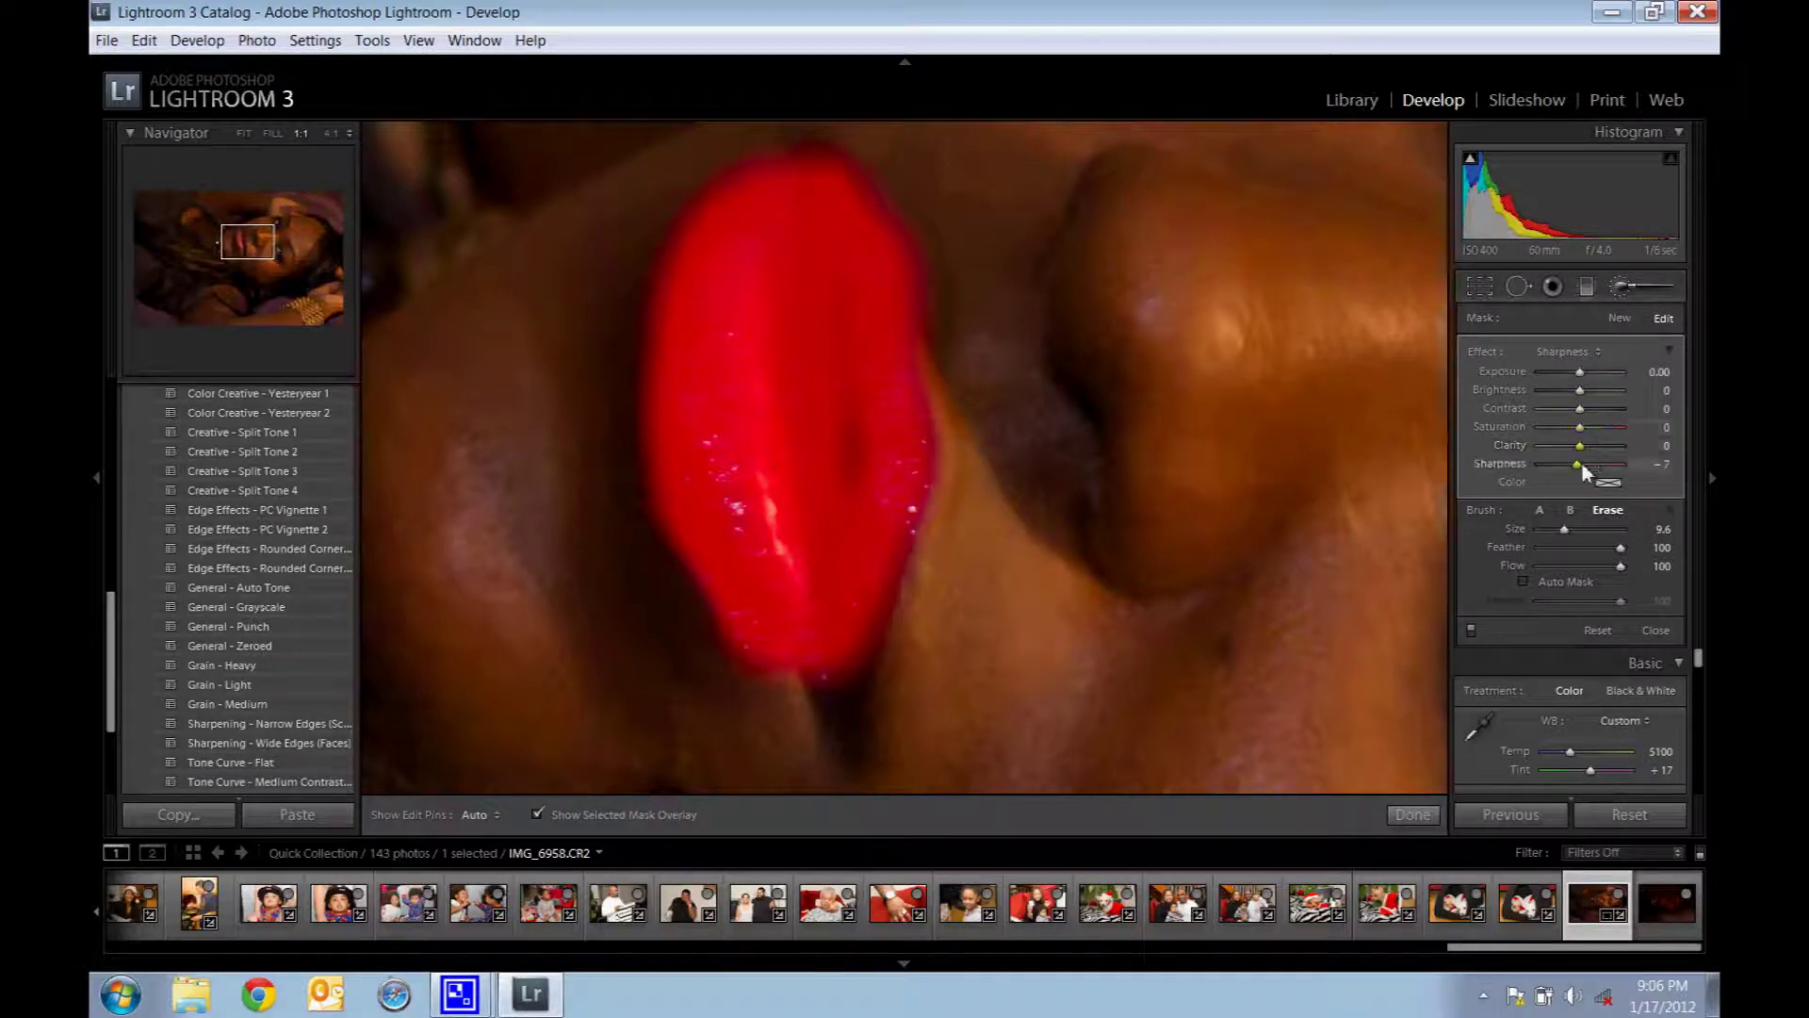
{"action": "left_click_drag", "start_coordinate": [1578, 465], "coordinate": [1575, 466]}
{"action": "left_click", "coordinate": [1411, 816]}
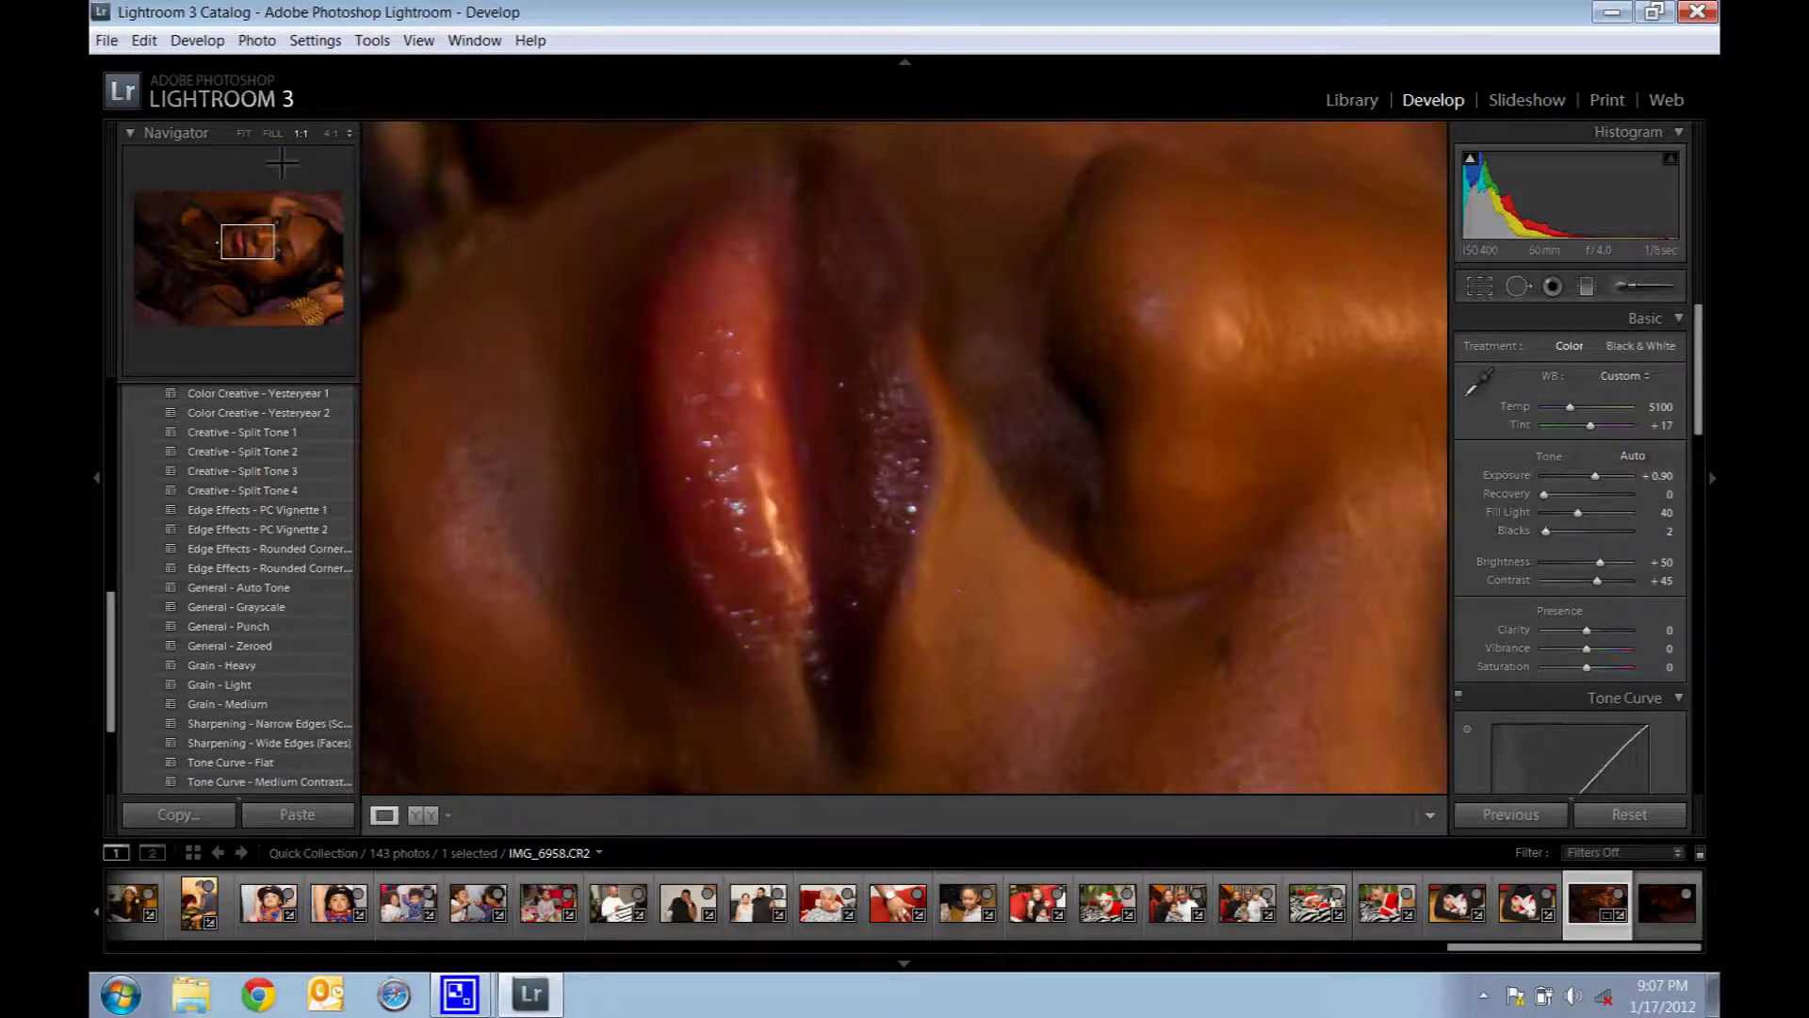
{"action": "left_click", "coordinate": [270, 136]}
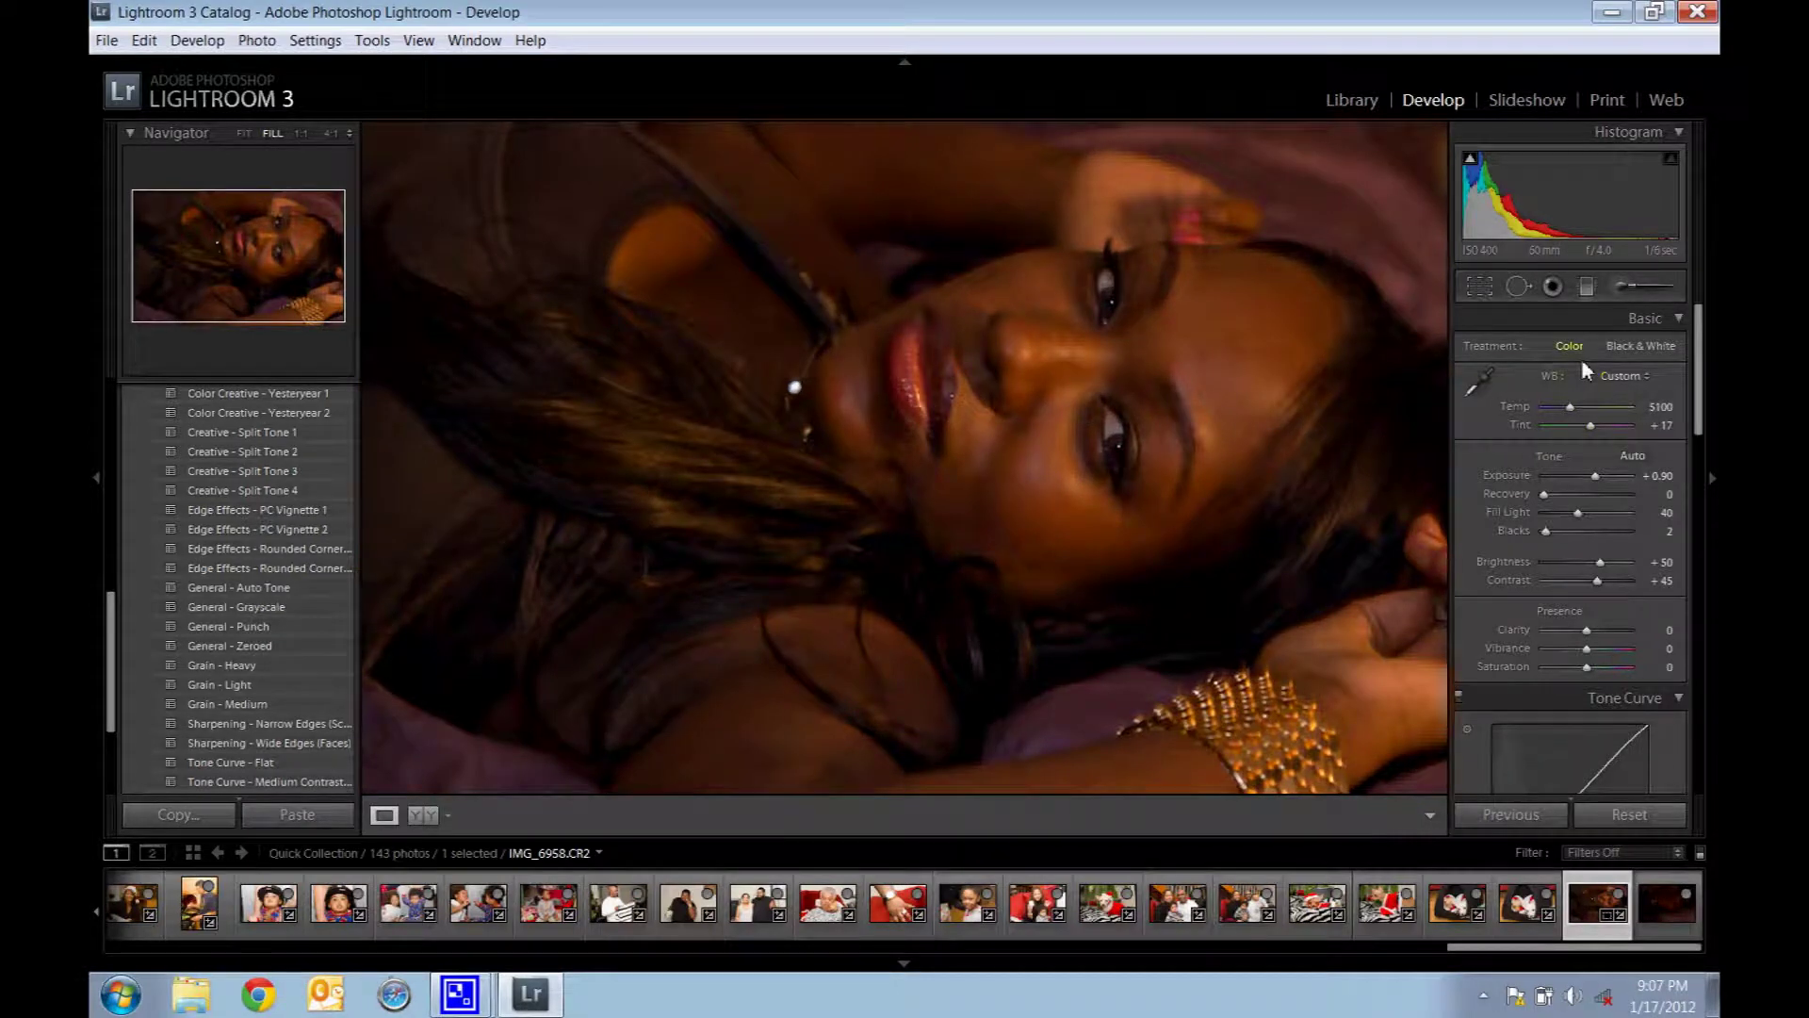
Set up a new Adjustment Brush with the Teeth Whitening effect, saturation at -2 and a brush size of 4.1.
{"action": "left_click", "coordinate": [1623, 287]}
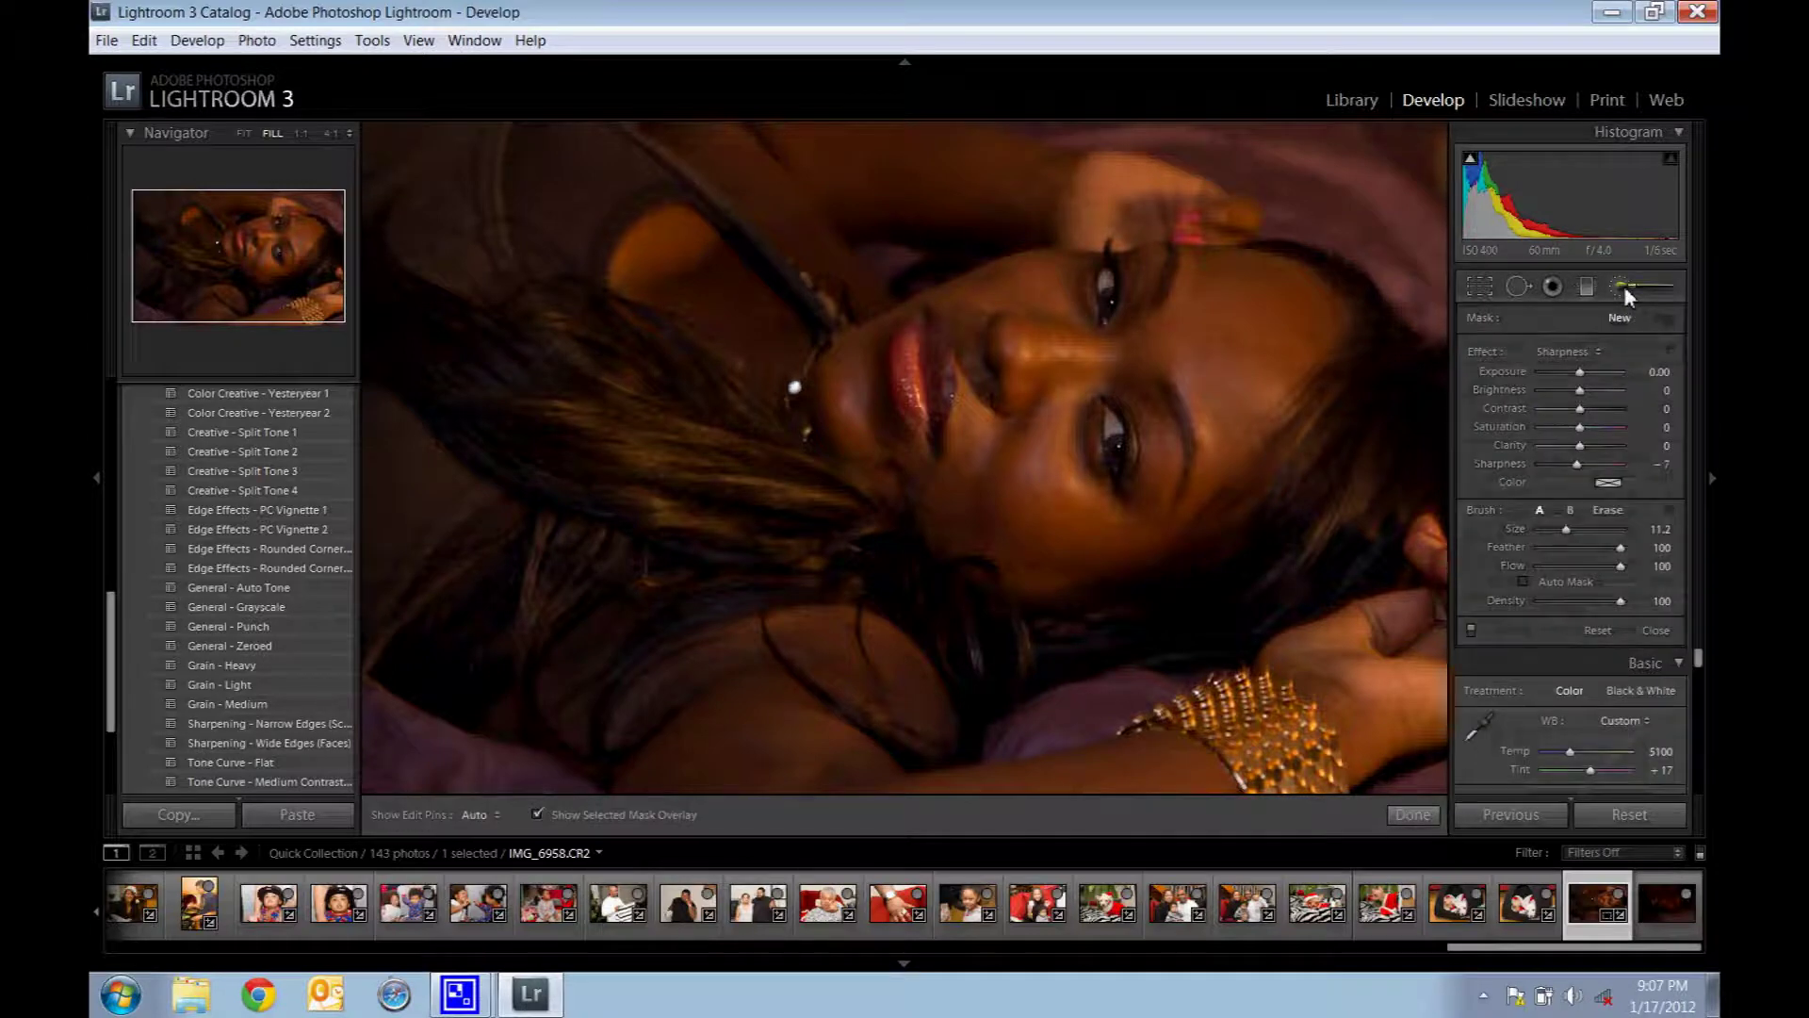
{"action": "left_click", "coordinate": [1566, 353]}
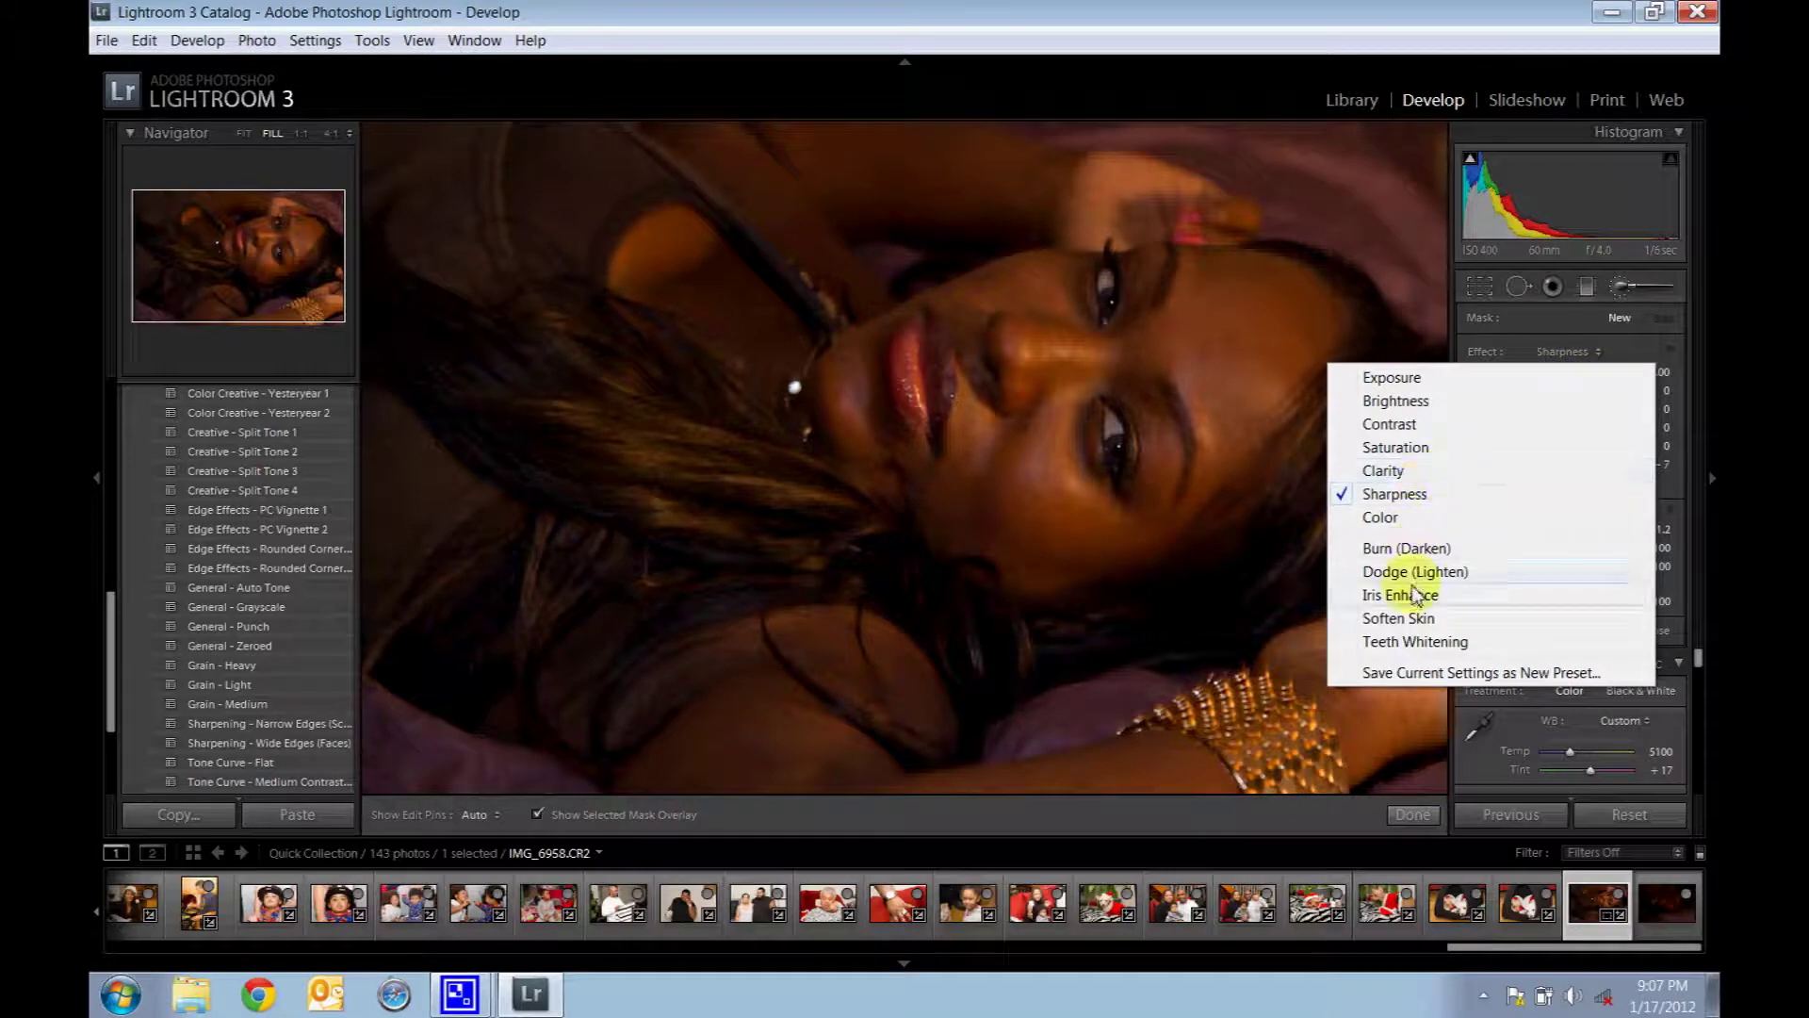
{"action": "left_click", "coordinate": [1411, 642]}
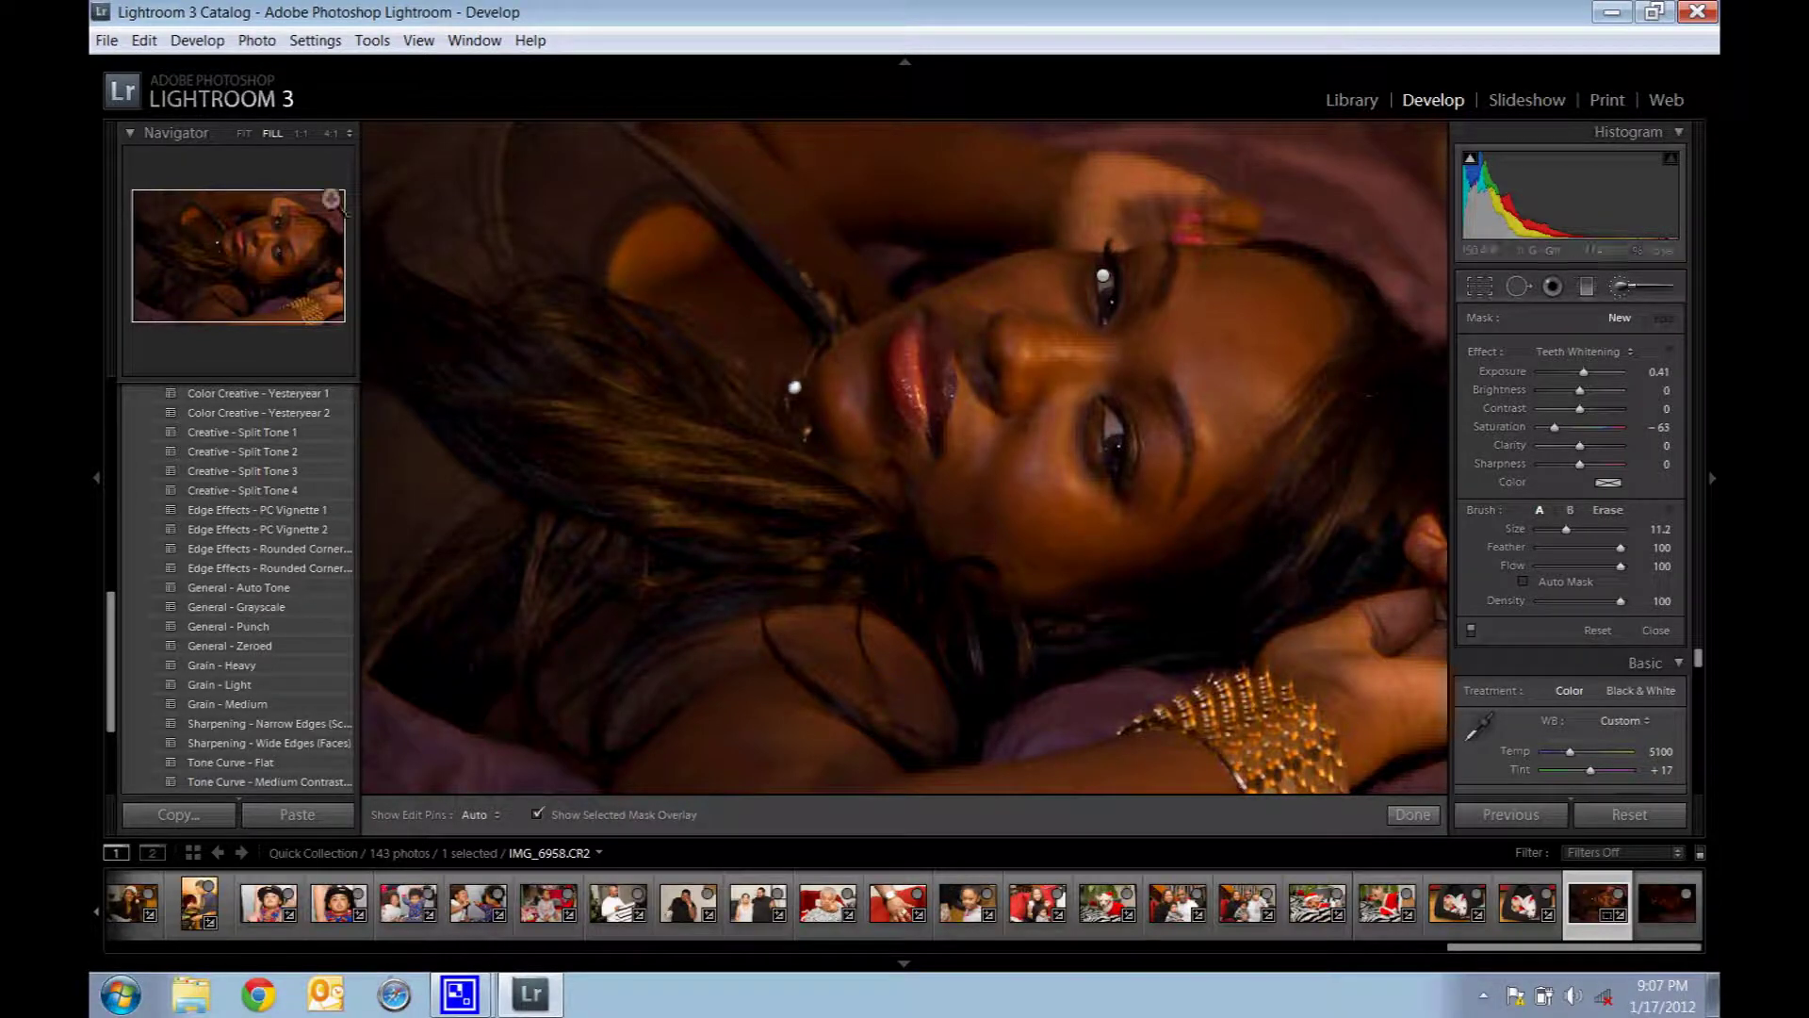
{"action": "left_click", "coordinate": [301, 133]}
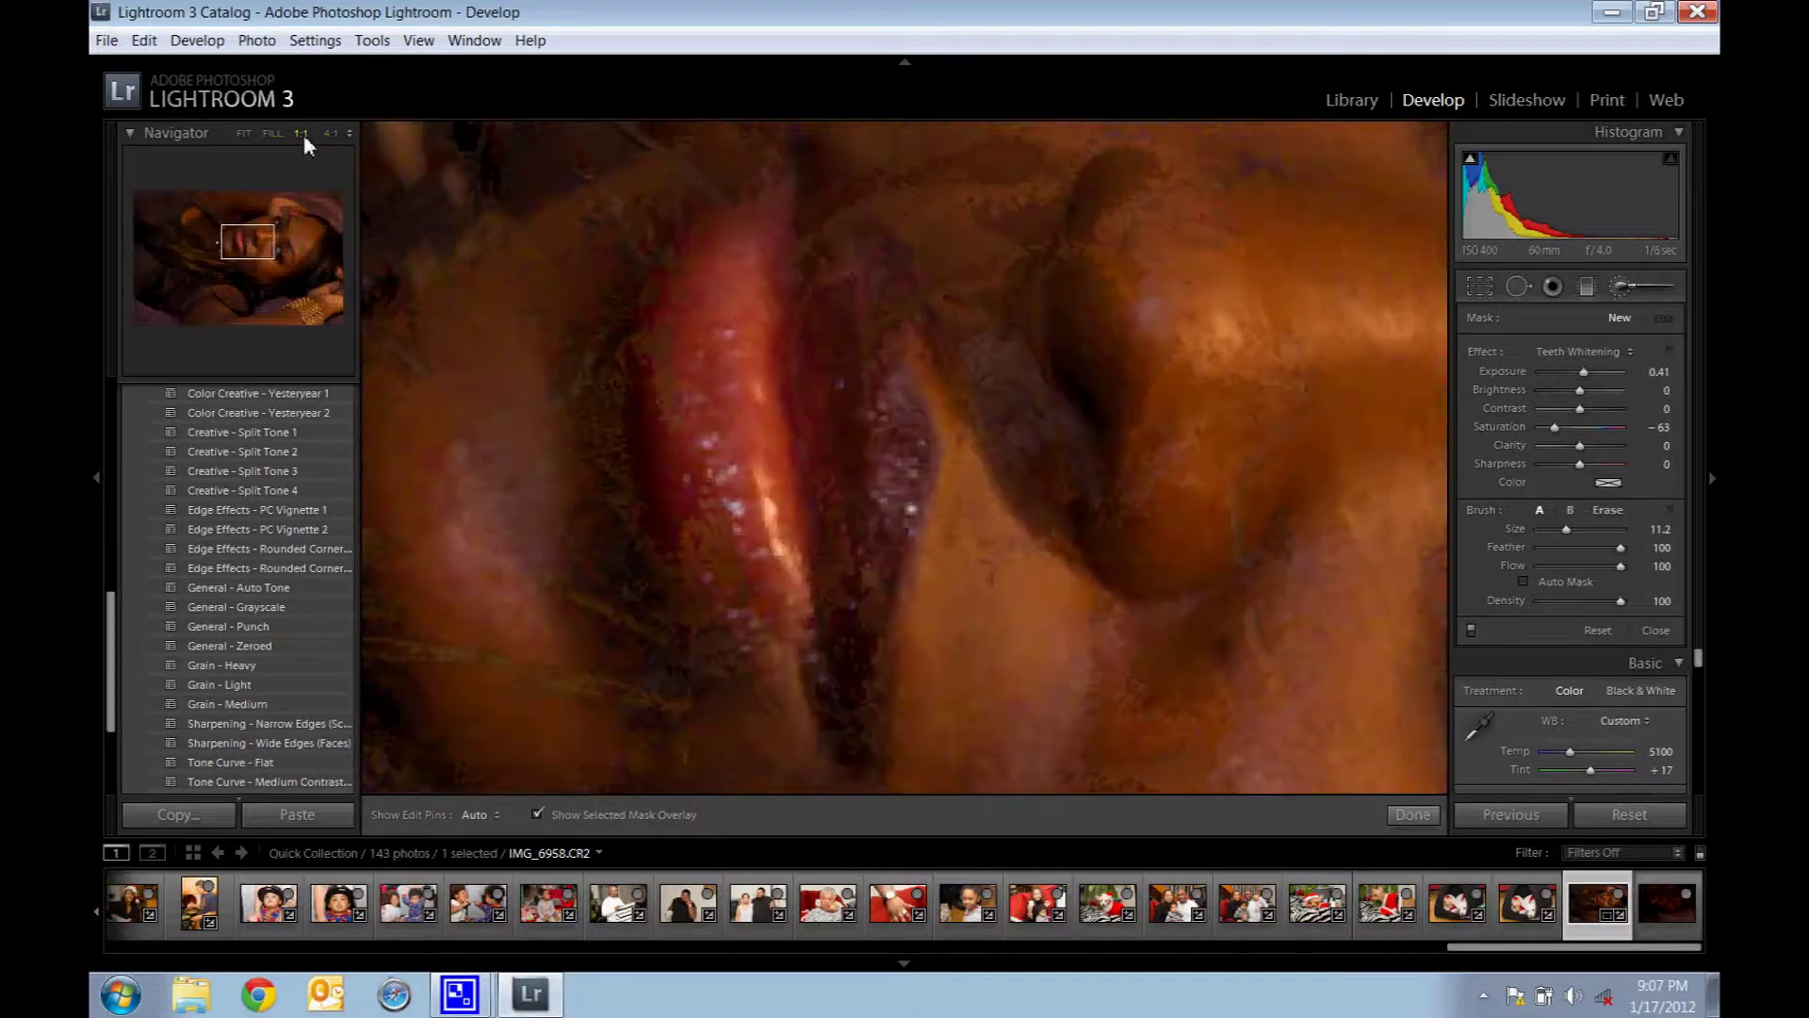
{"action": "left_click_drag", "start_coordinate": [263, 253], "coordinate": [297, 263]}
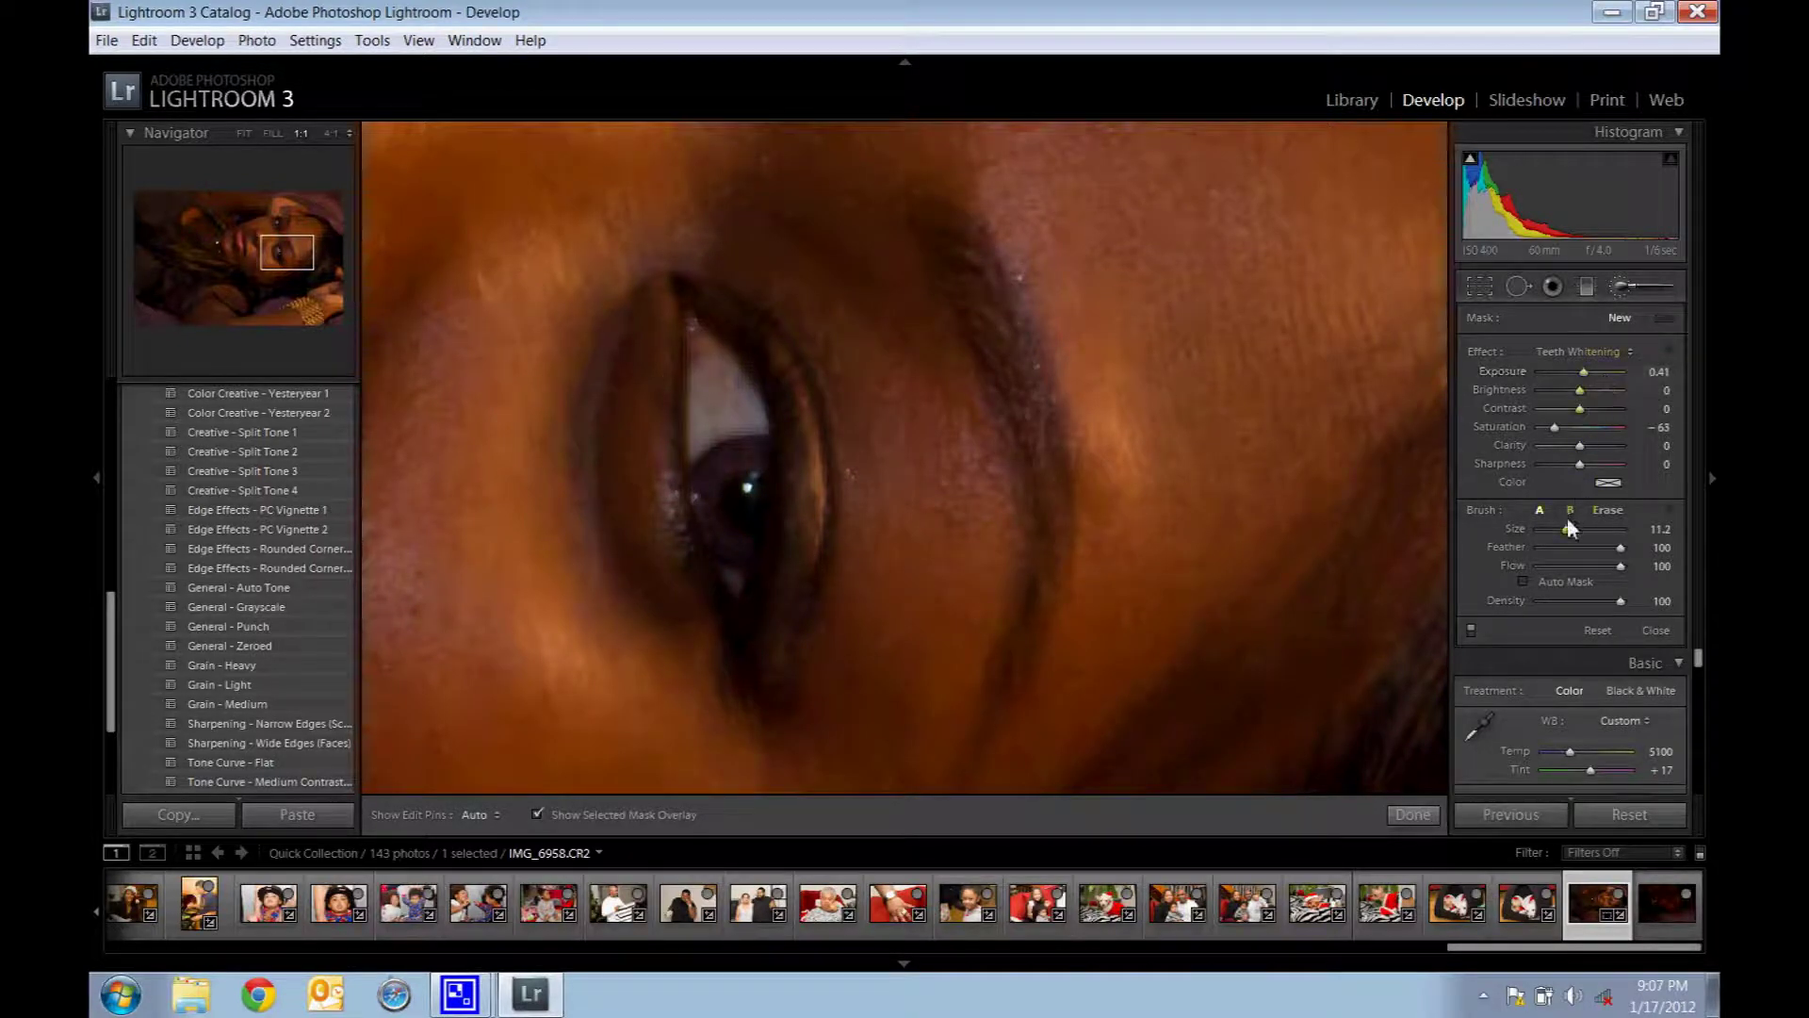
{"action": "left_click_drag", "start_coordinate": [1568, 530], "coordinate": [1556, 533]}
{"action": "left_click_drag", "start_coordinate": [1557, 427], "coordinate": [1579, 428]}
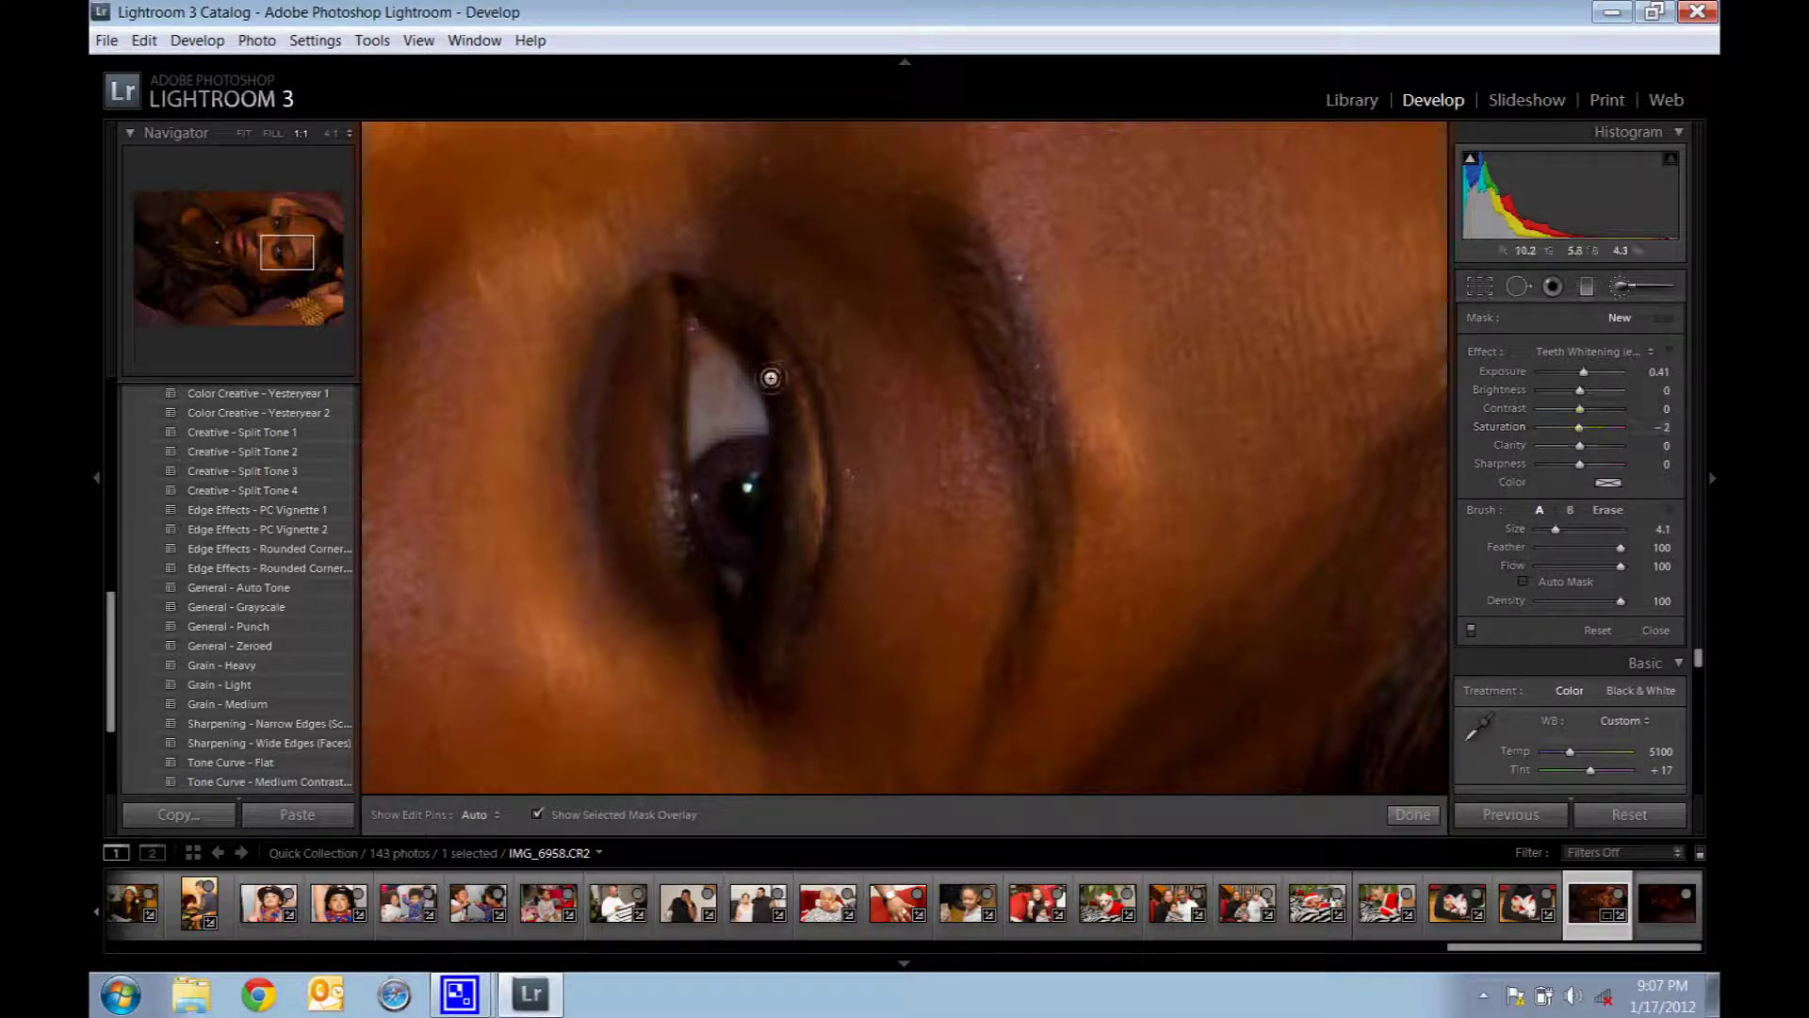
Paint the whitening adjustment over the whites of both eyes.
{"action": "left_click", "coordinate": [721, 394]}
{"action": "key", "text": "h"}
{"action": "mouse_move", "coordinate": [702, 413]}
{"action": "left_mouse_down"}
{"action": "mouse_move", "coordinate": [705, 350]}
{"action": "mouse_move", "coordinate": [751, 409]}
{"action": "mouse_move", "coordinate": [707, 443]}
{"action": "left_mouse_up"}
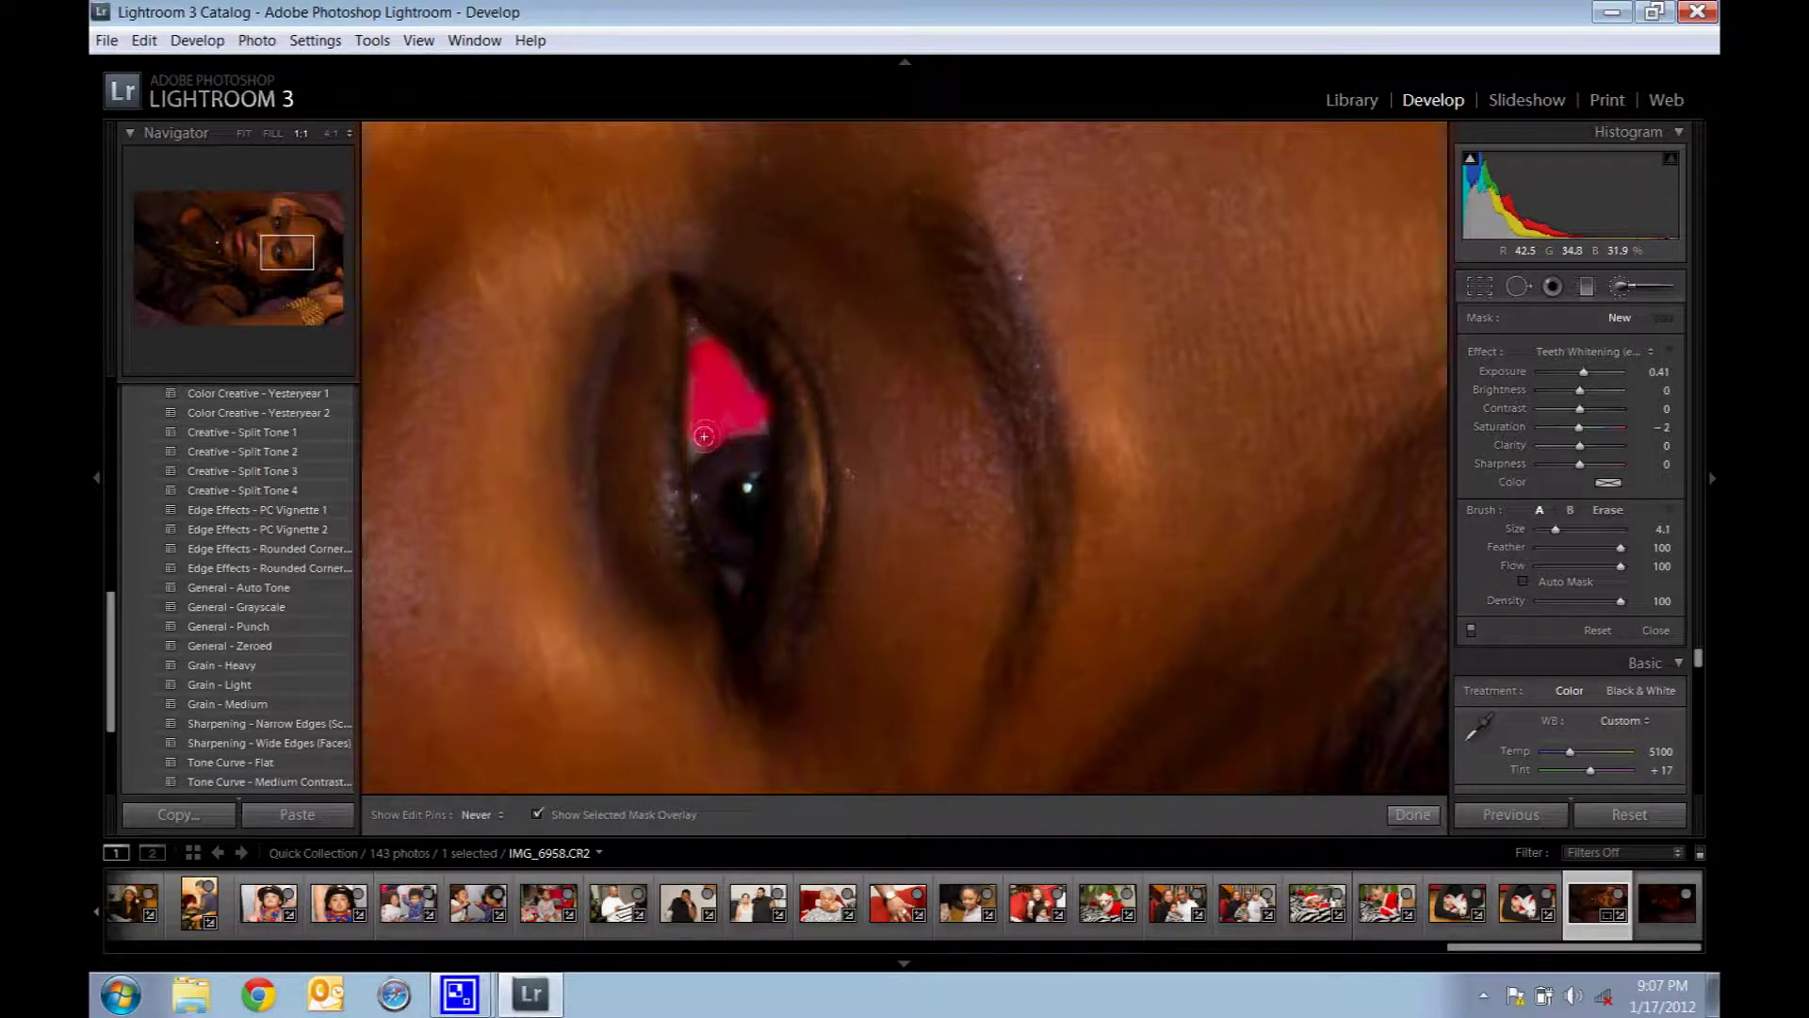
{"action": "left_click", "coordinate": [302, 251]}
{"action": "left_click_drag", "start_coordinate": [302, 251], "coordinate": [292, 234]}
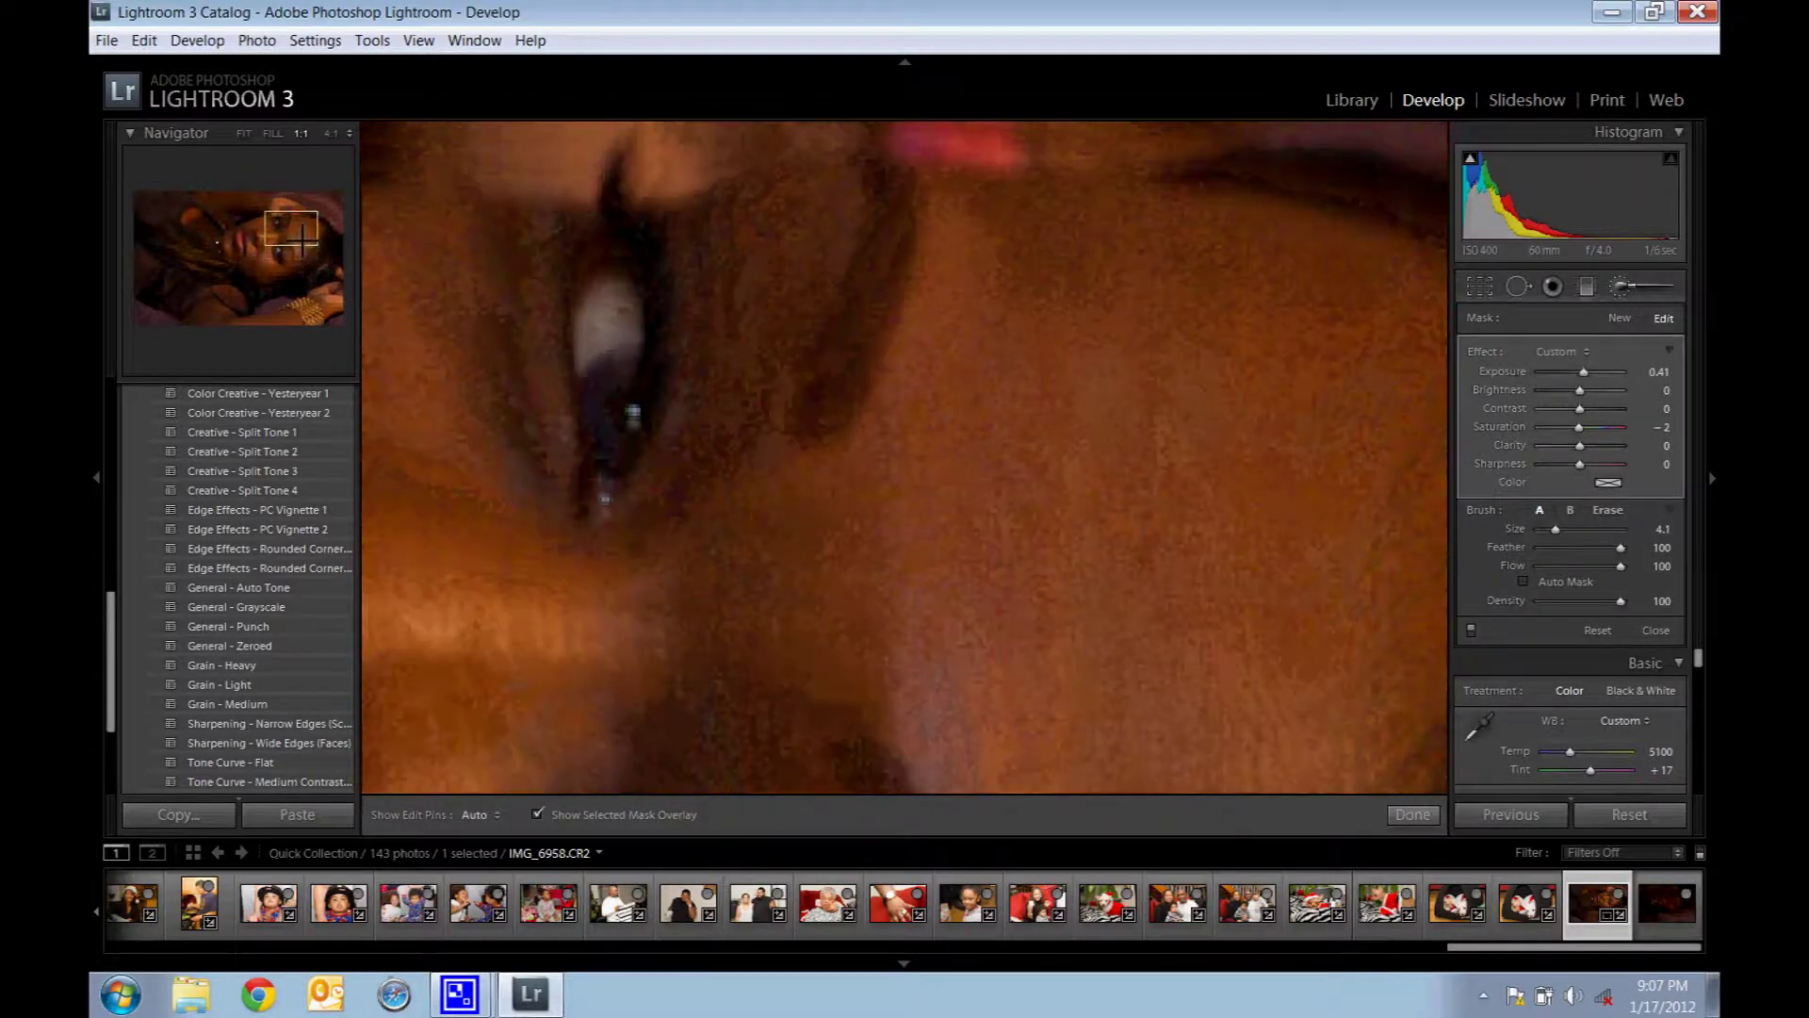
{"action": "key", "text": "h"}
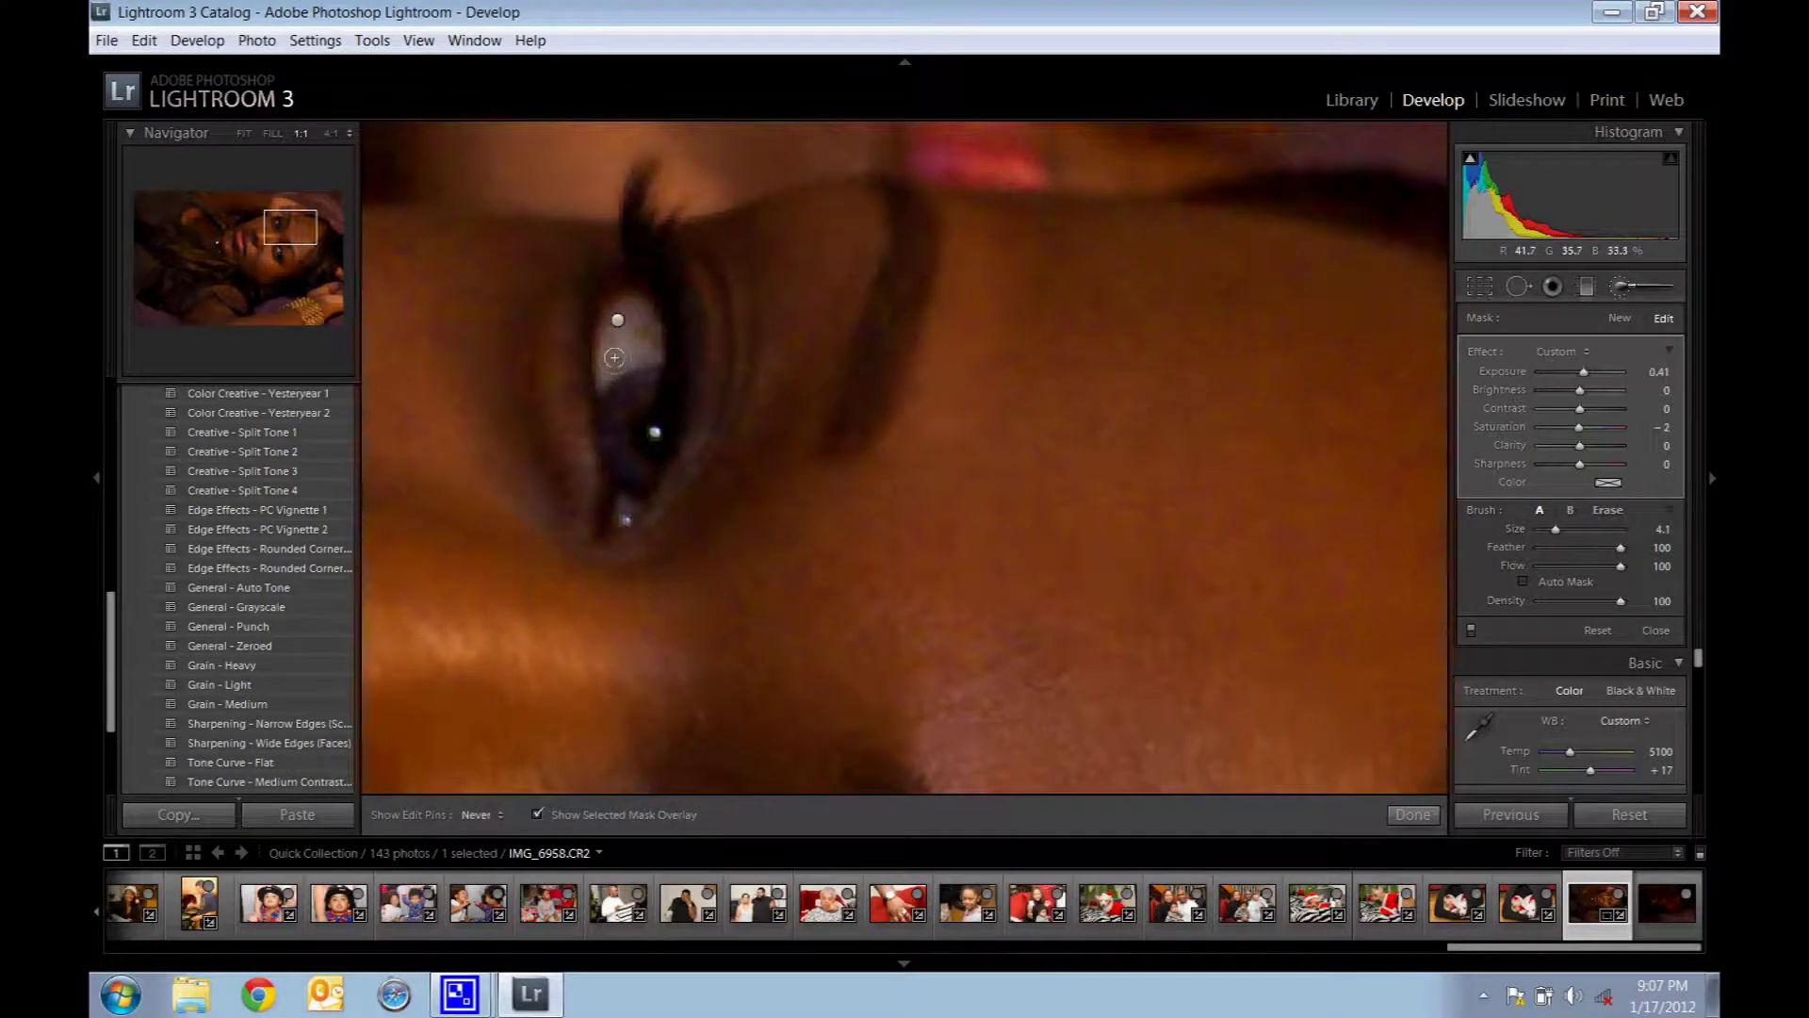
{"action": "mouse_move", "coordinate": [614, 363]}
{"action": "left_mouse_down"}
{"action": "mouse_move", "coordinate": [648, 345]}
{"action": "mouse_move", "coordinate": [650, 315]}
{"action": "mouse_move", "coordinate": [620, 317]}
{"action": "mouse_move", "coordinate": [611, 364]}
{"action": "left_mouse_up"}
Set the eye-whitening adjustment's exposure to 0.21 and finish the adjustment.
{"action": "key", "text": "h"}
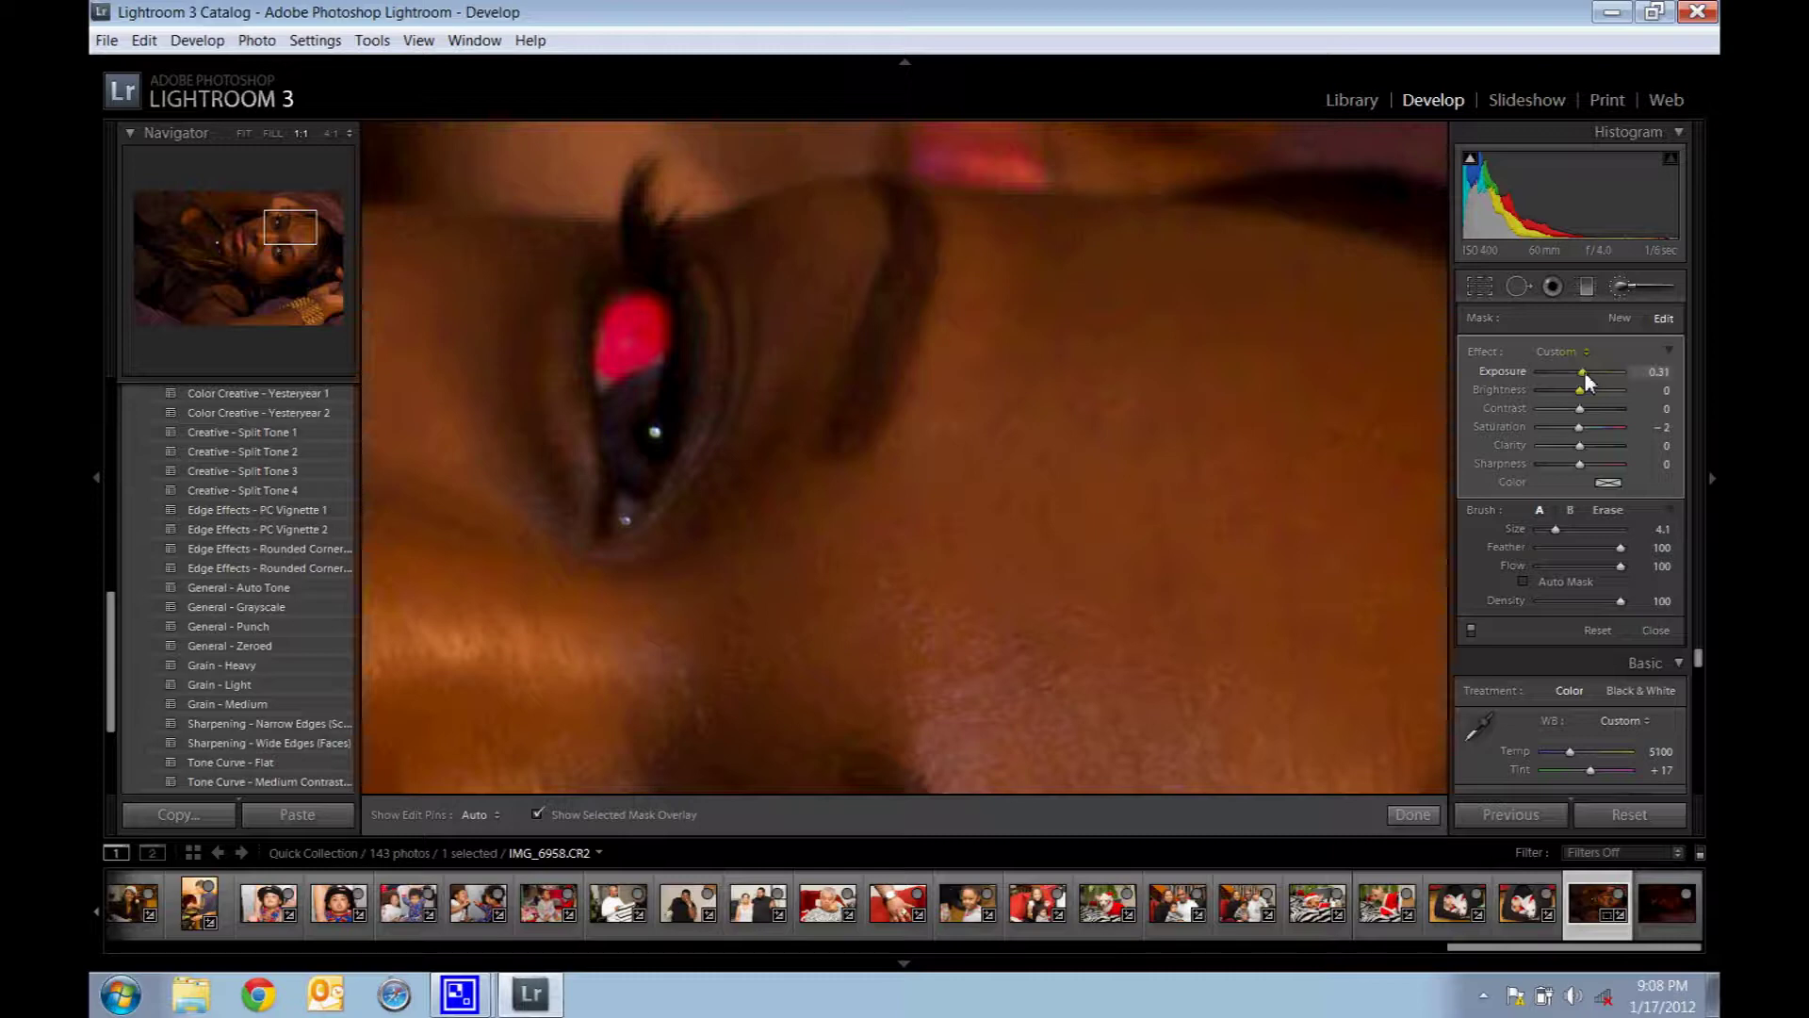
{"action": "key", "text": "Up"}
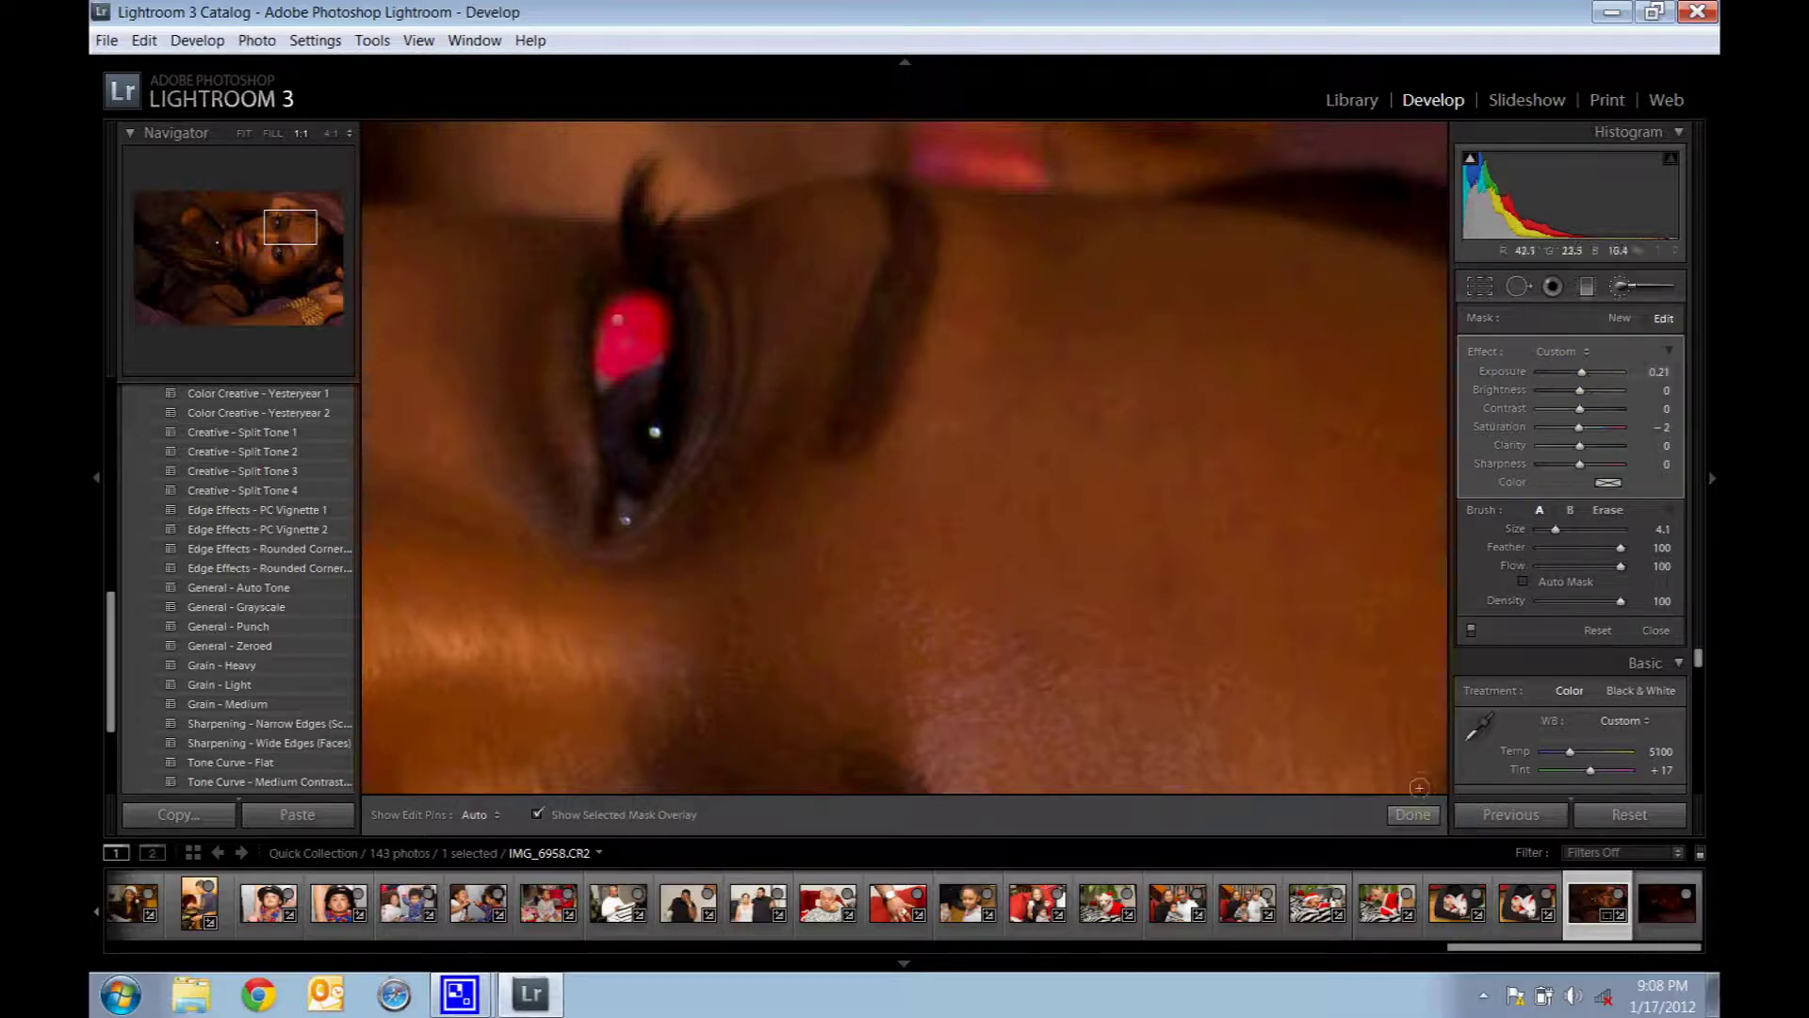
{"action": "left_click", "coordinate": [1414, 815]}
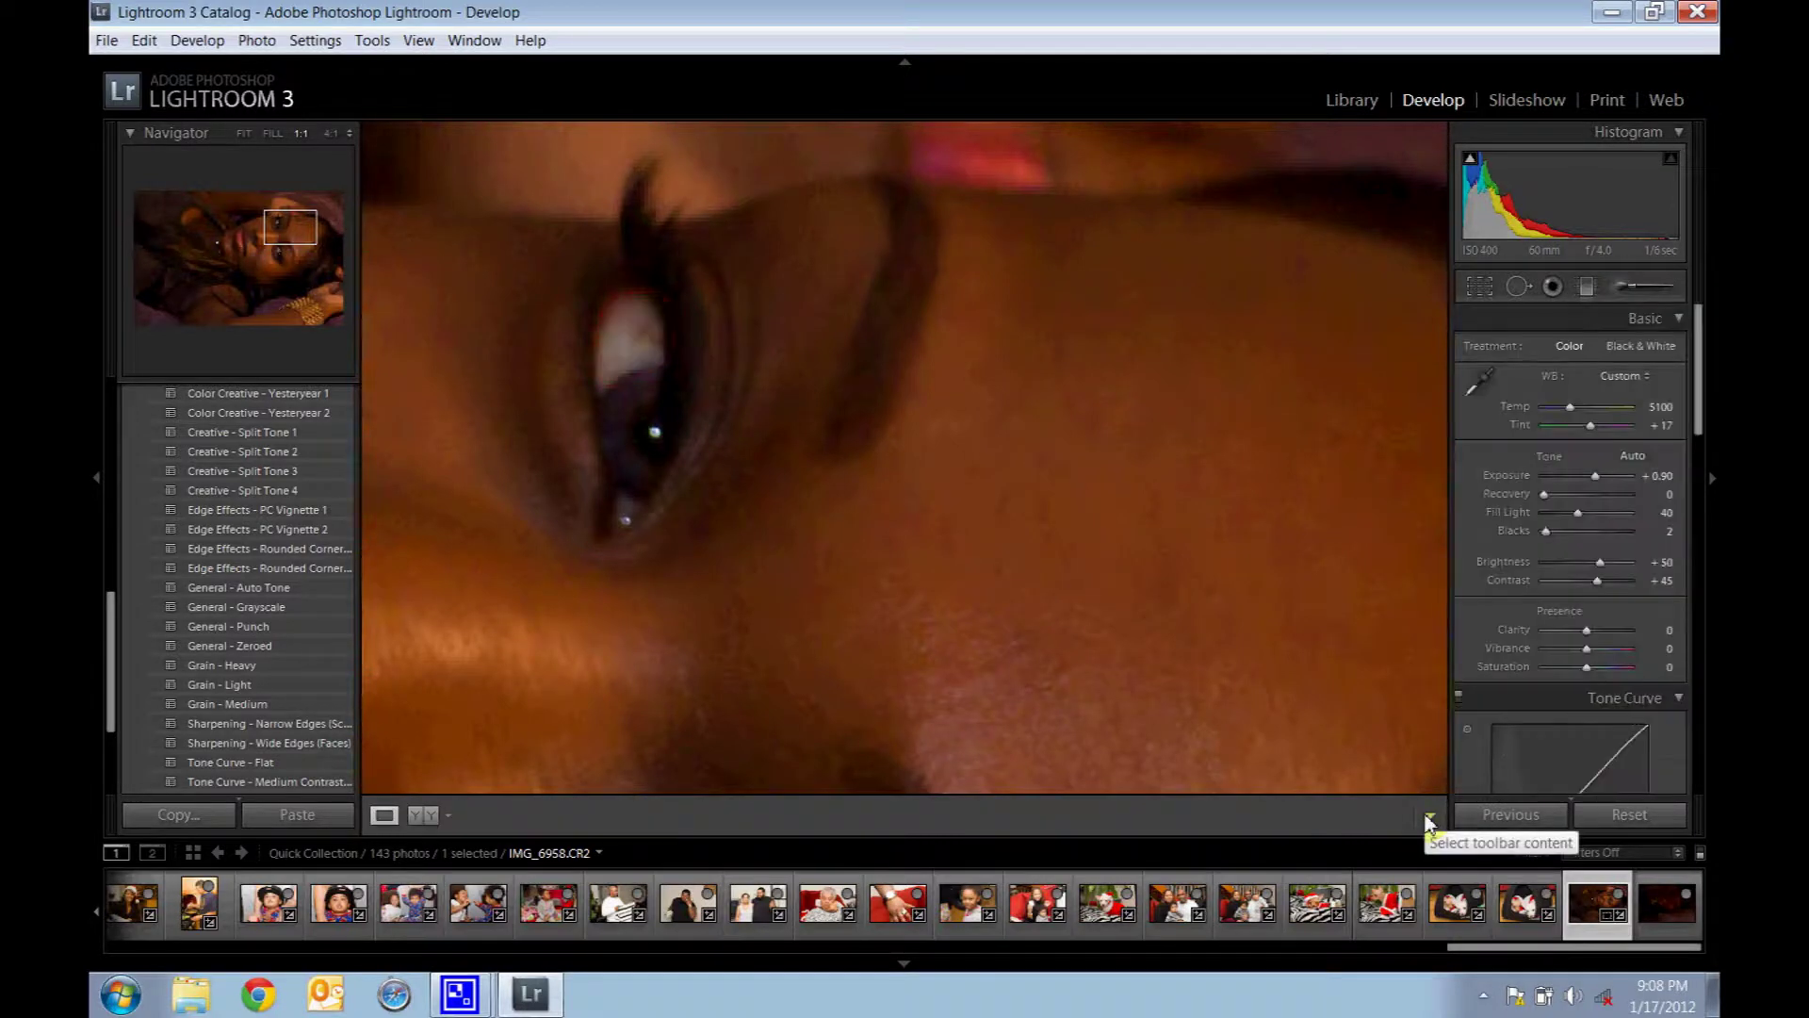
{"action": "left_click", "coordinate": [271, 135]}
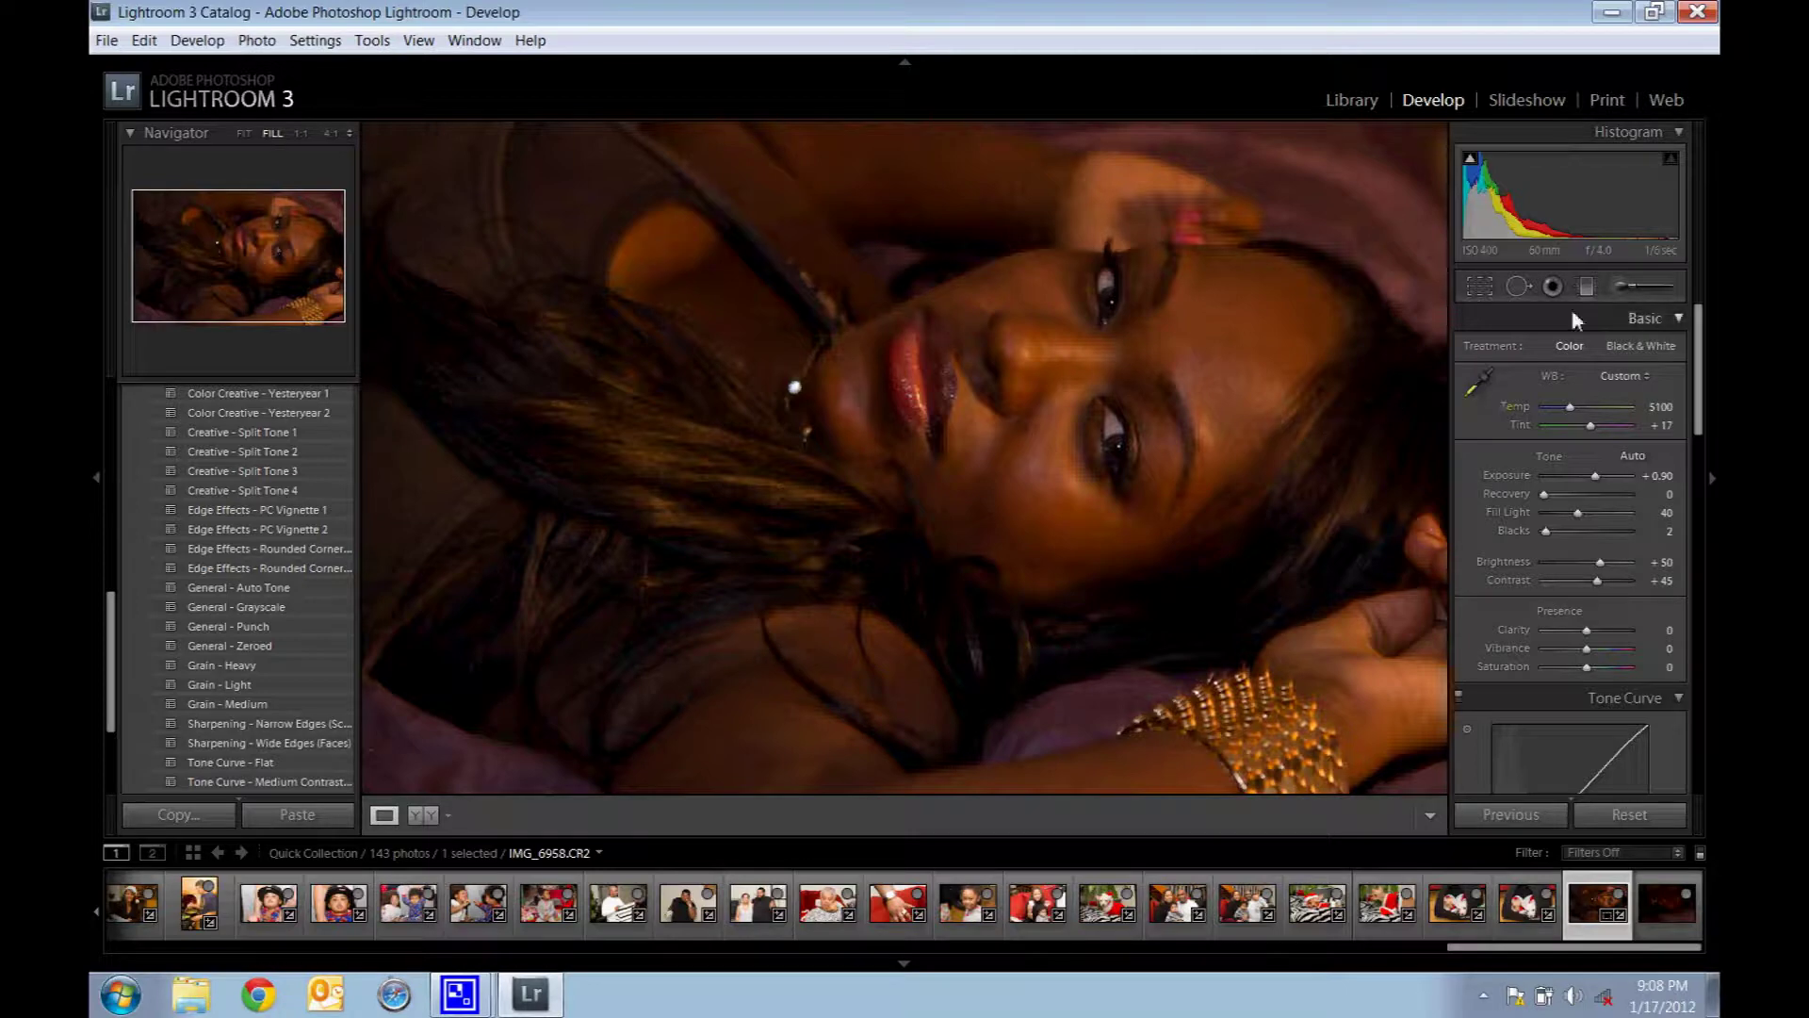
Set up a new Adjustment Brush with the Iris Enhance effect and its saturation at 5.
{"action": "left_click", "coordinate": [1621, 286]}
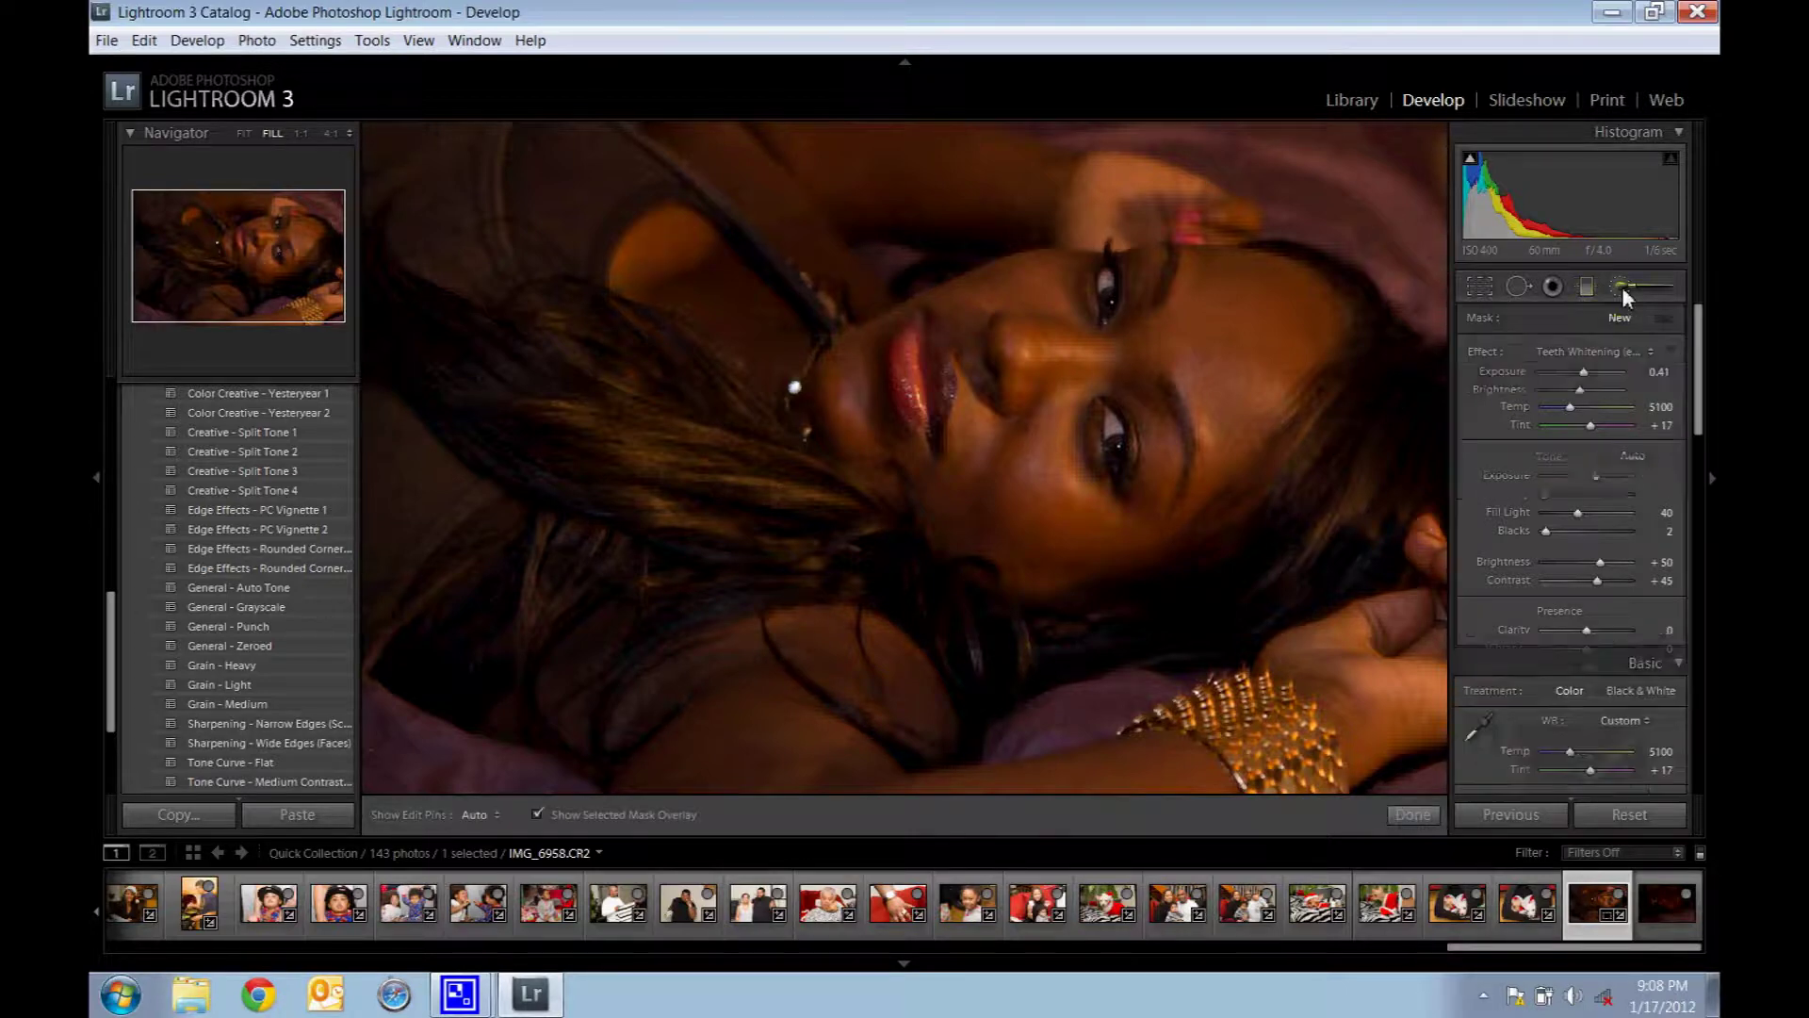
{"action": "left_click", "coordinate": [1607, 354]}
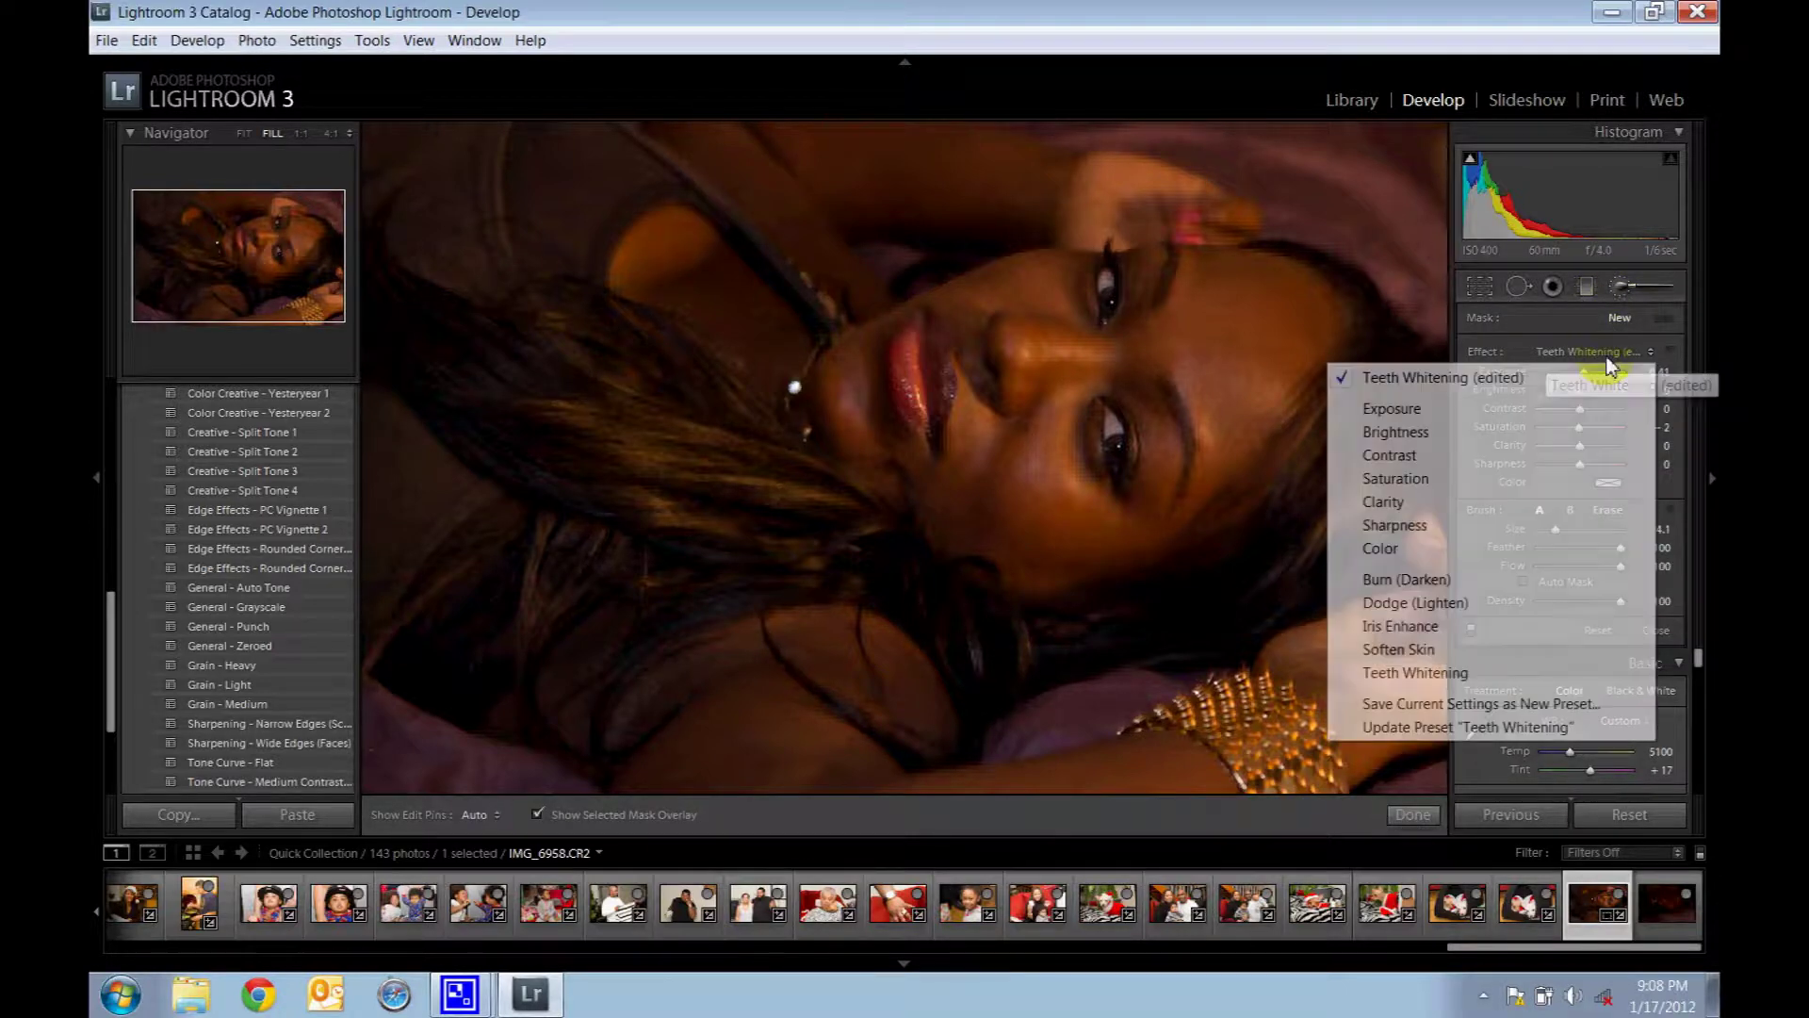
{"action": "left_click", "coordinate": [1423, 627]}
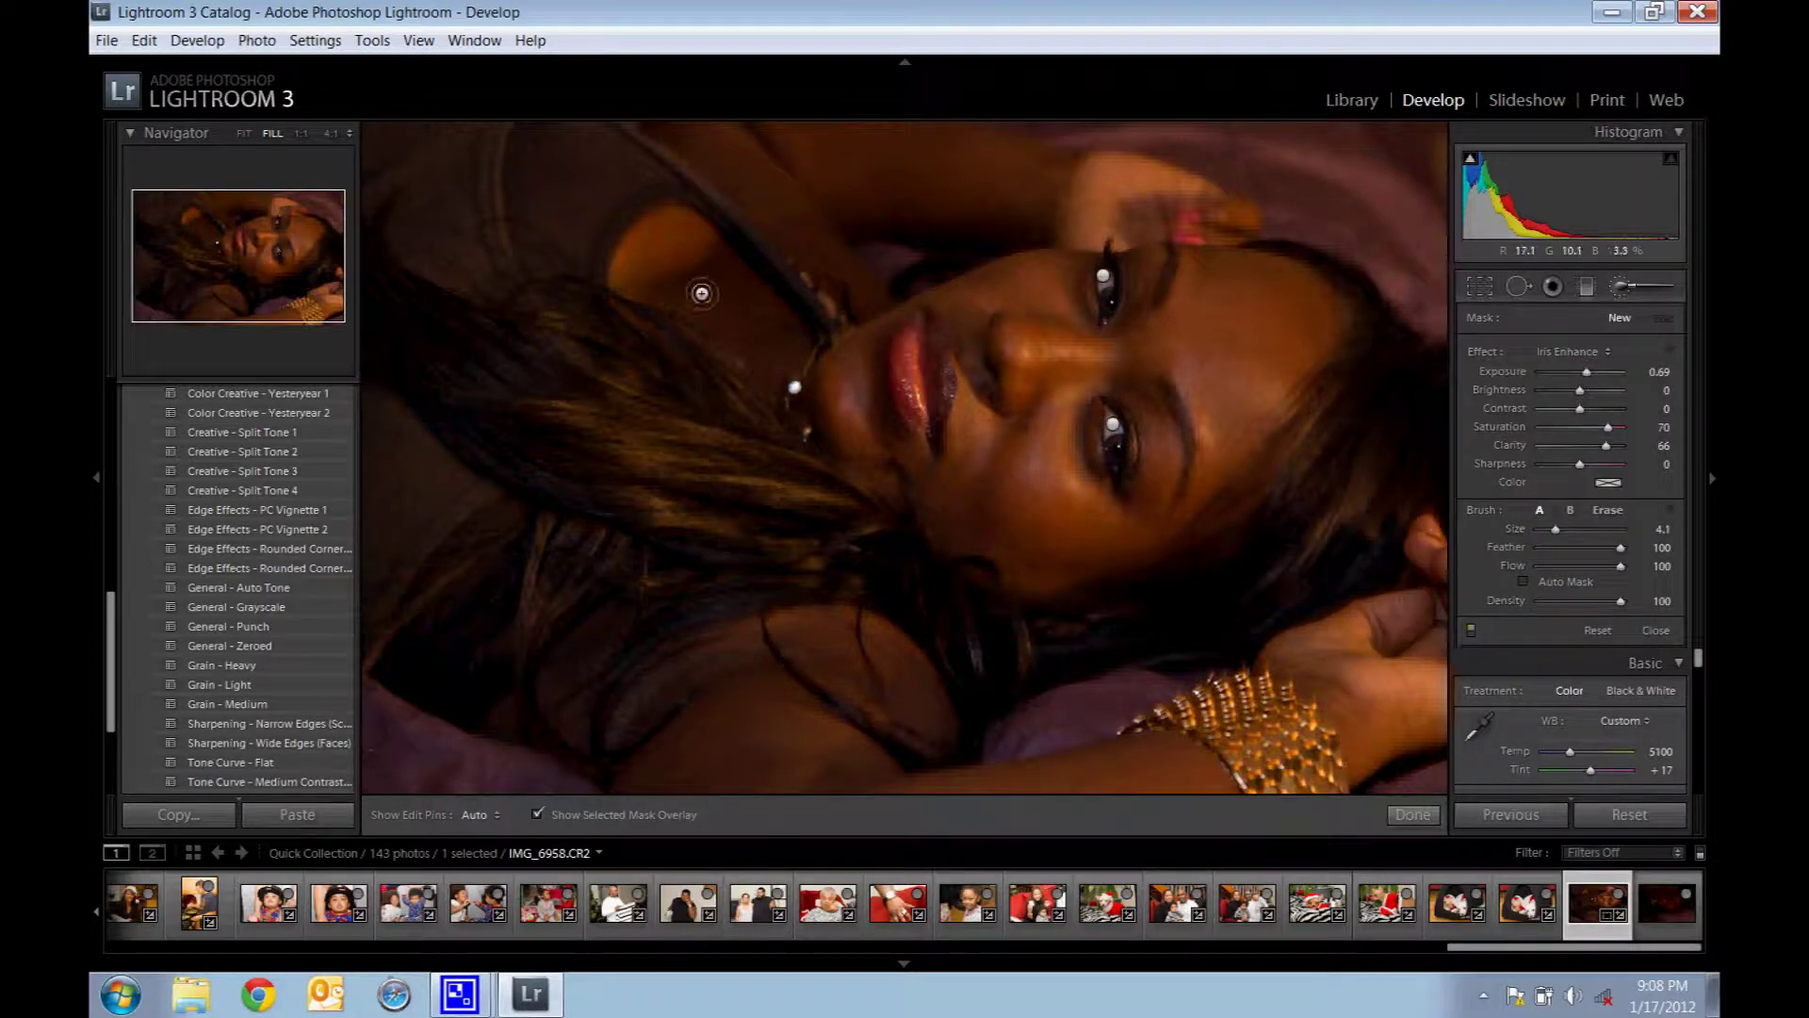
{"action": "left_click", "coordinate": [1620, 280]}
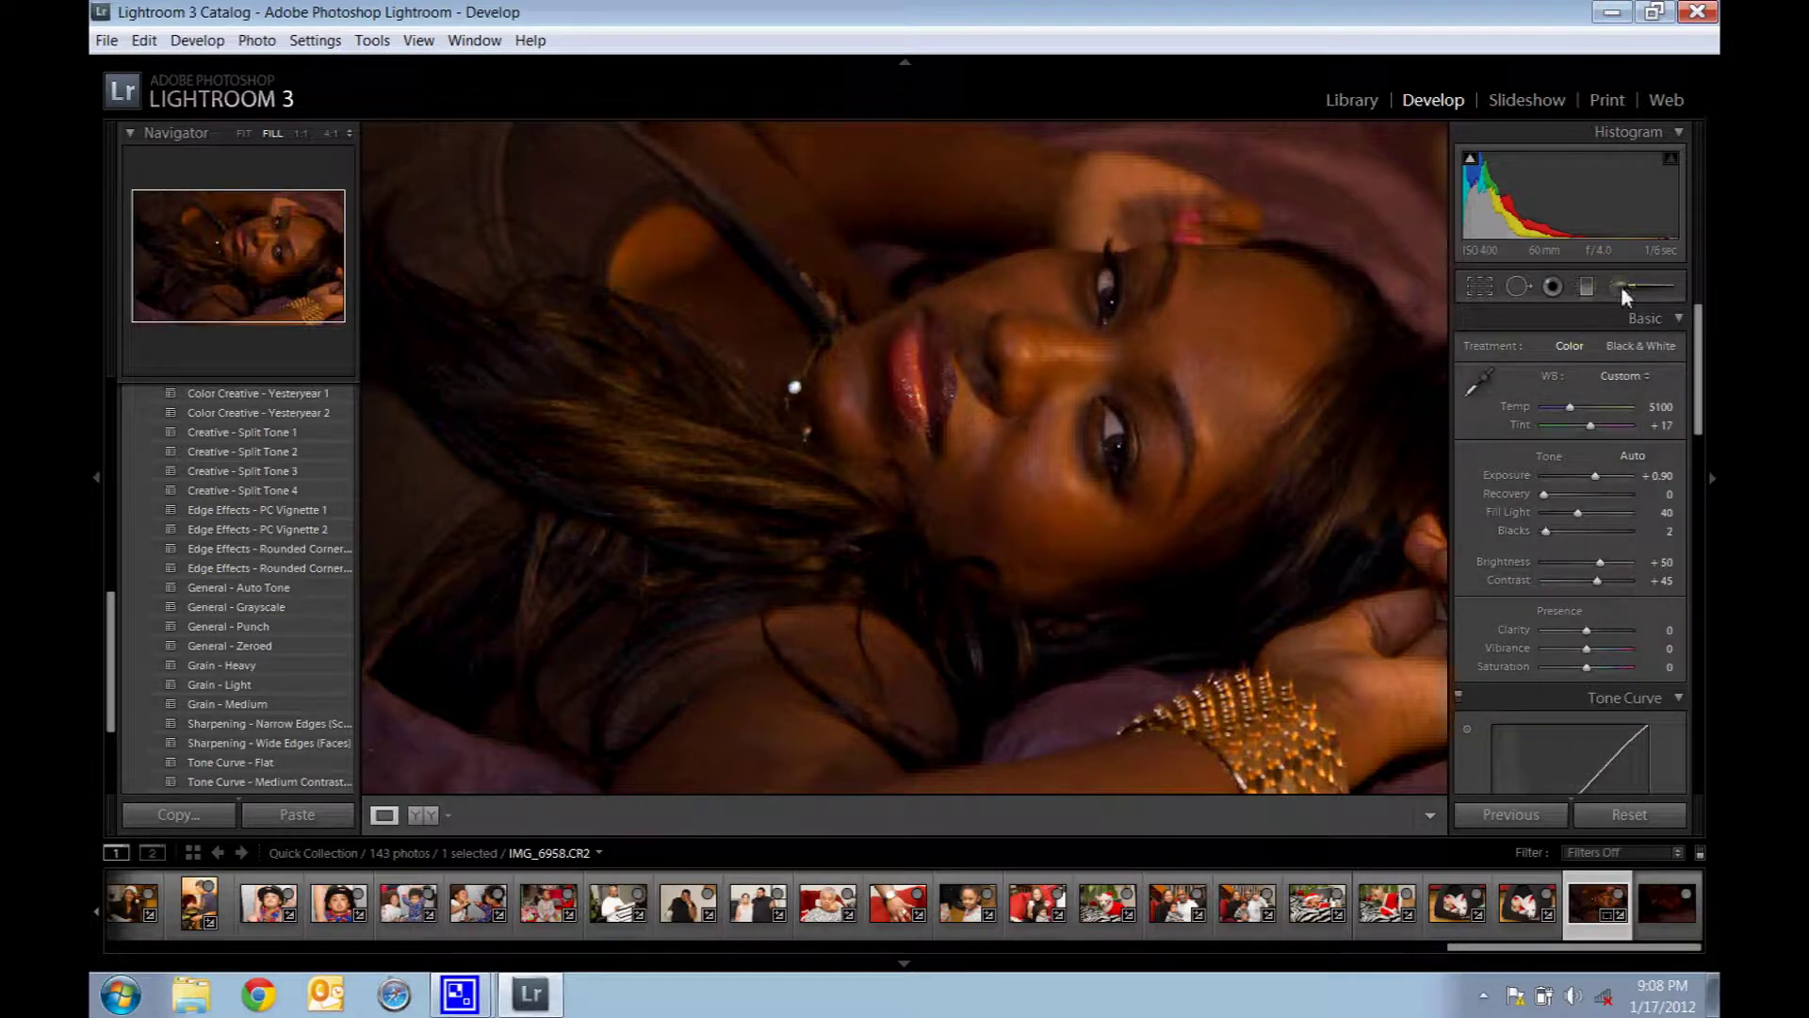
{"action": "left_click", "coordinate": [1622, 289]}
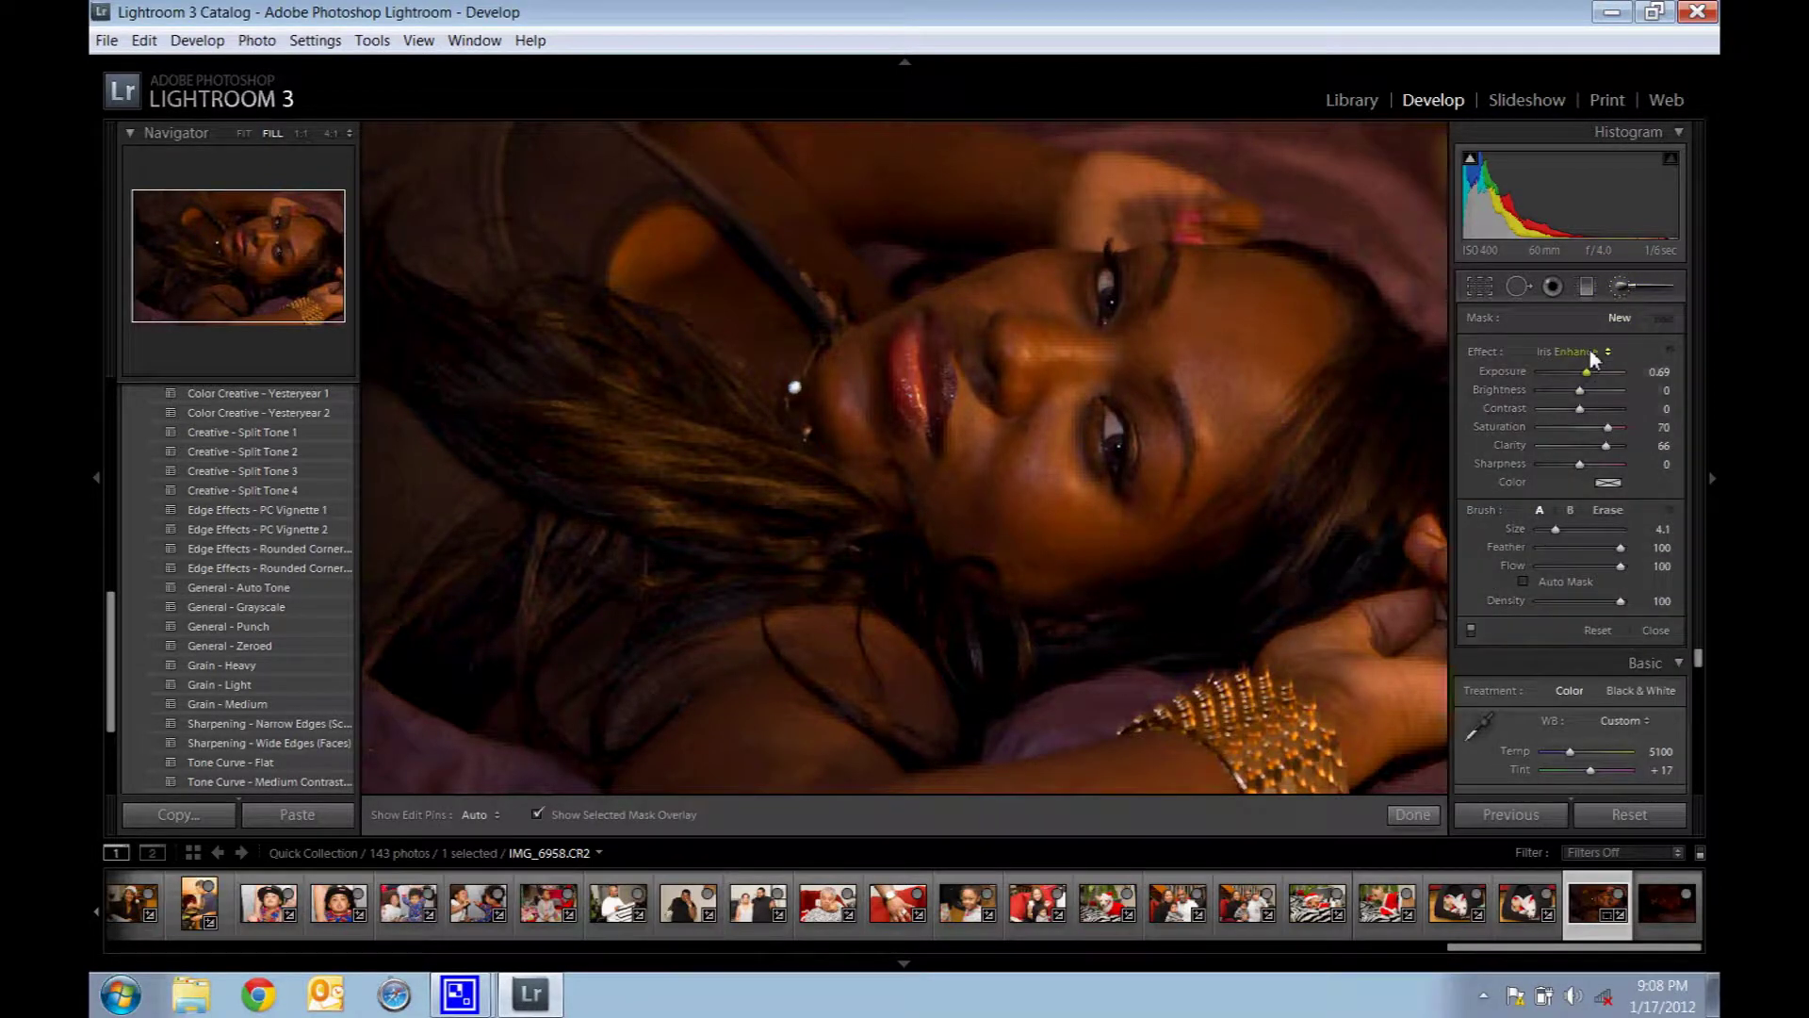
{"action": "left_click", "coordinate": [1594, 354]}
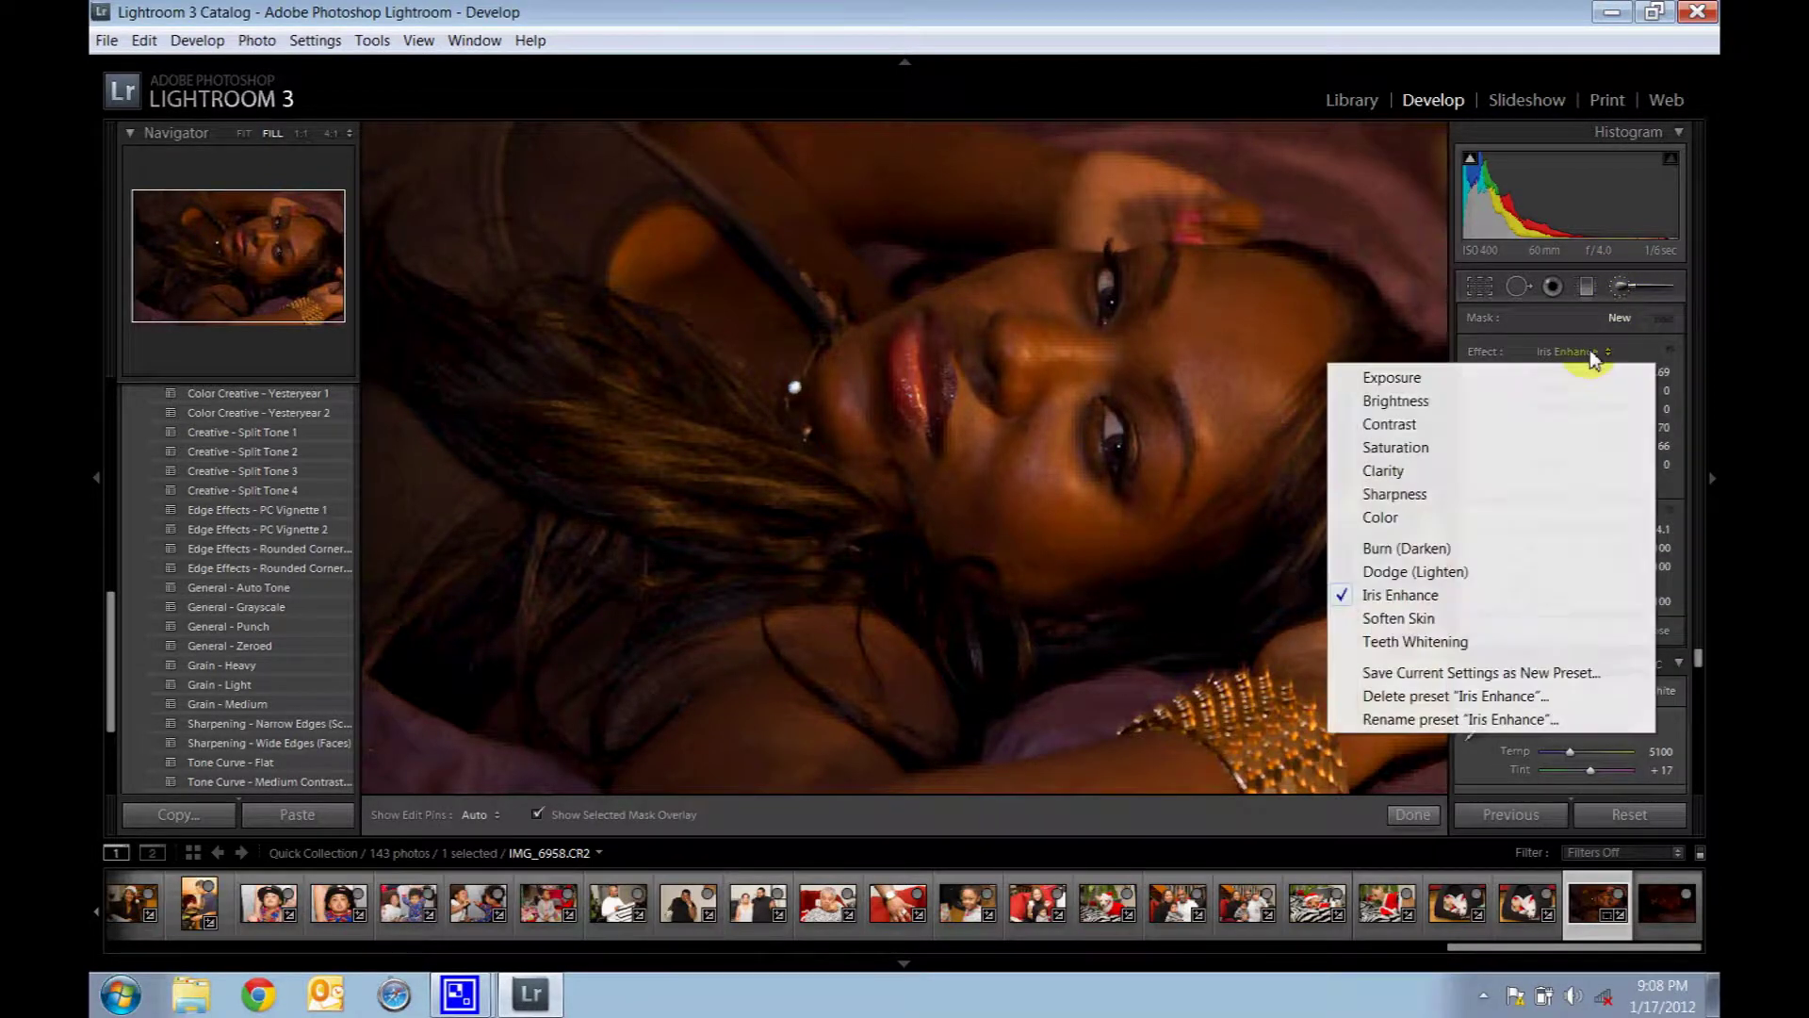
{"action": "left_click", "coordinate": [1467, 588]}
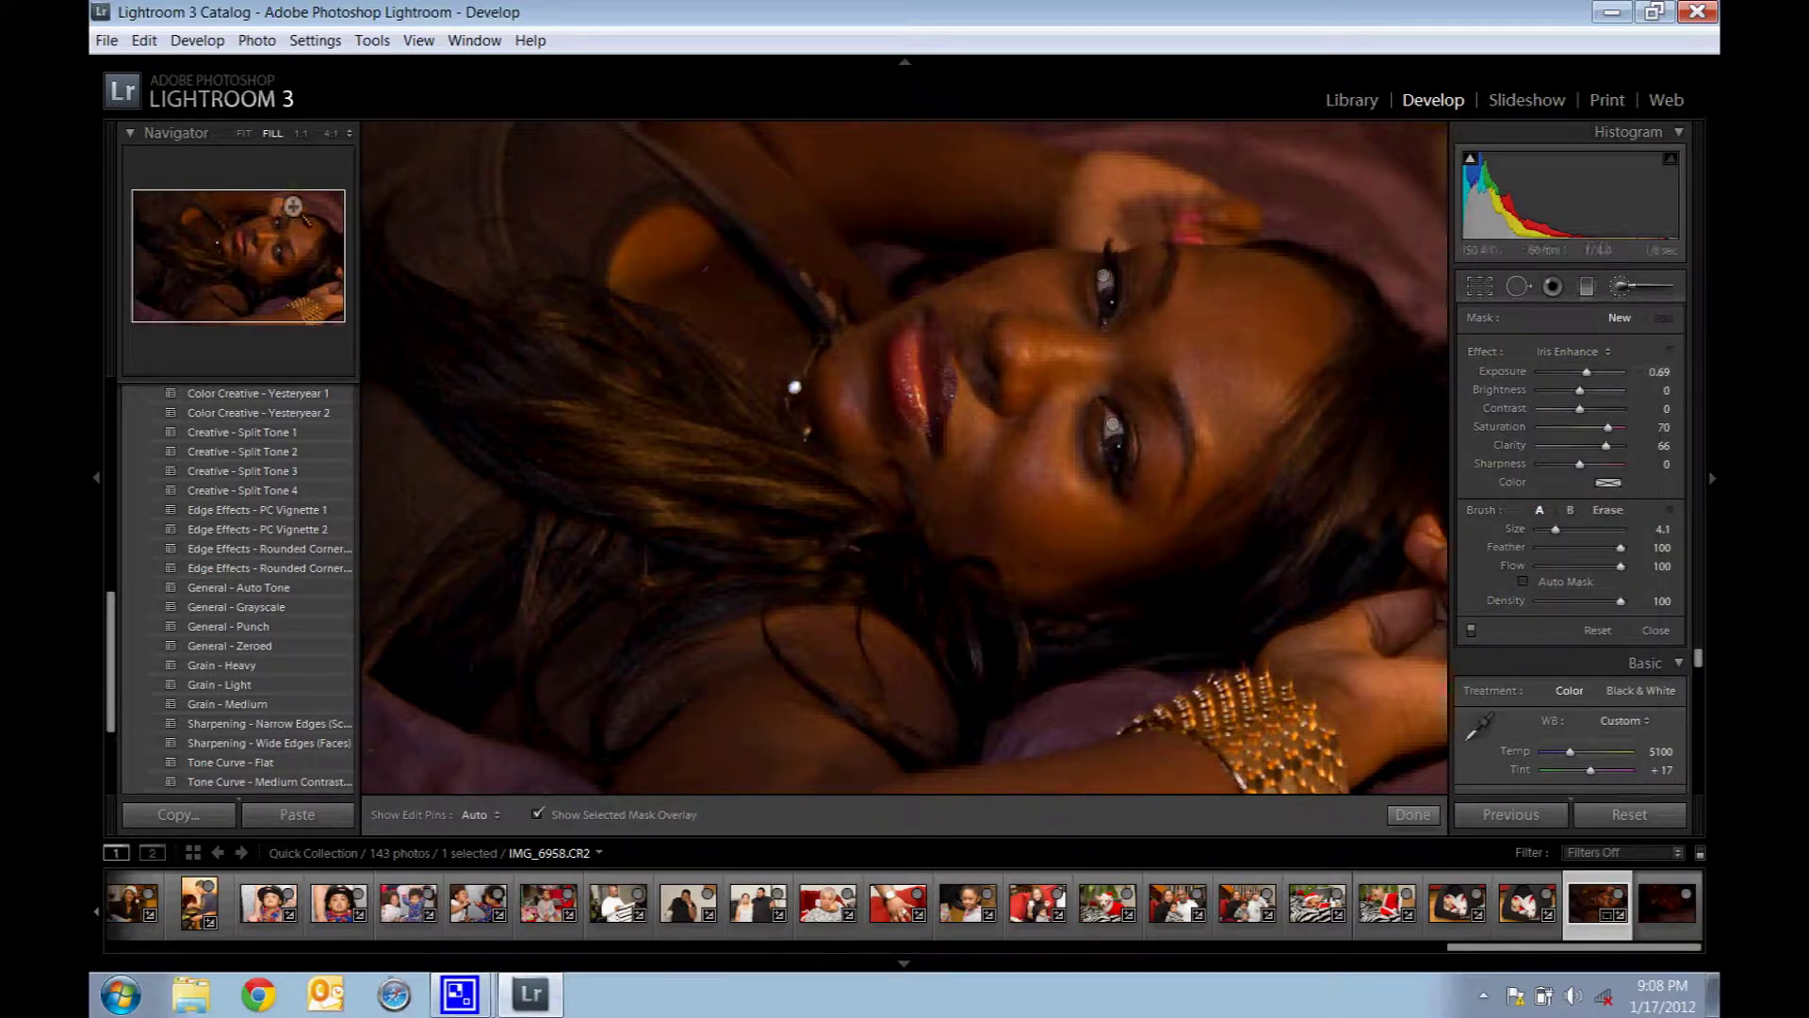
{"action": "left_click", "coordinate": [301, 134]}
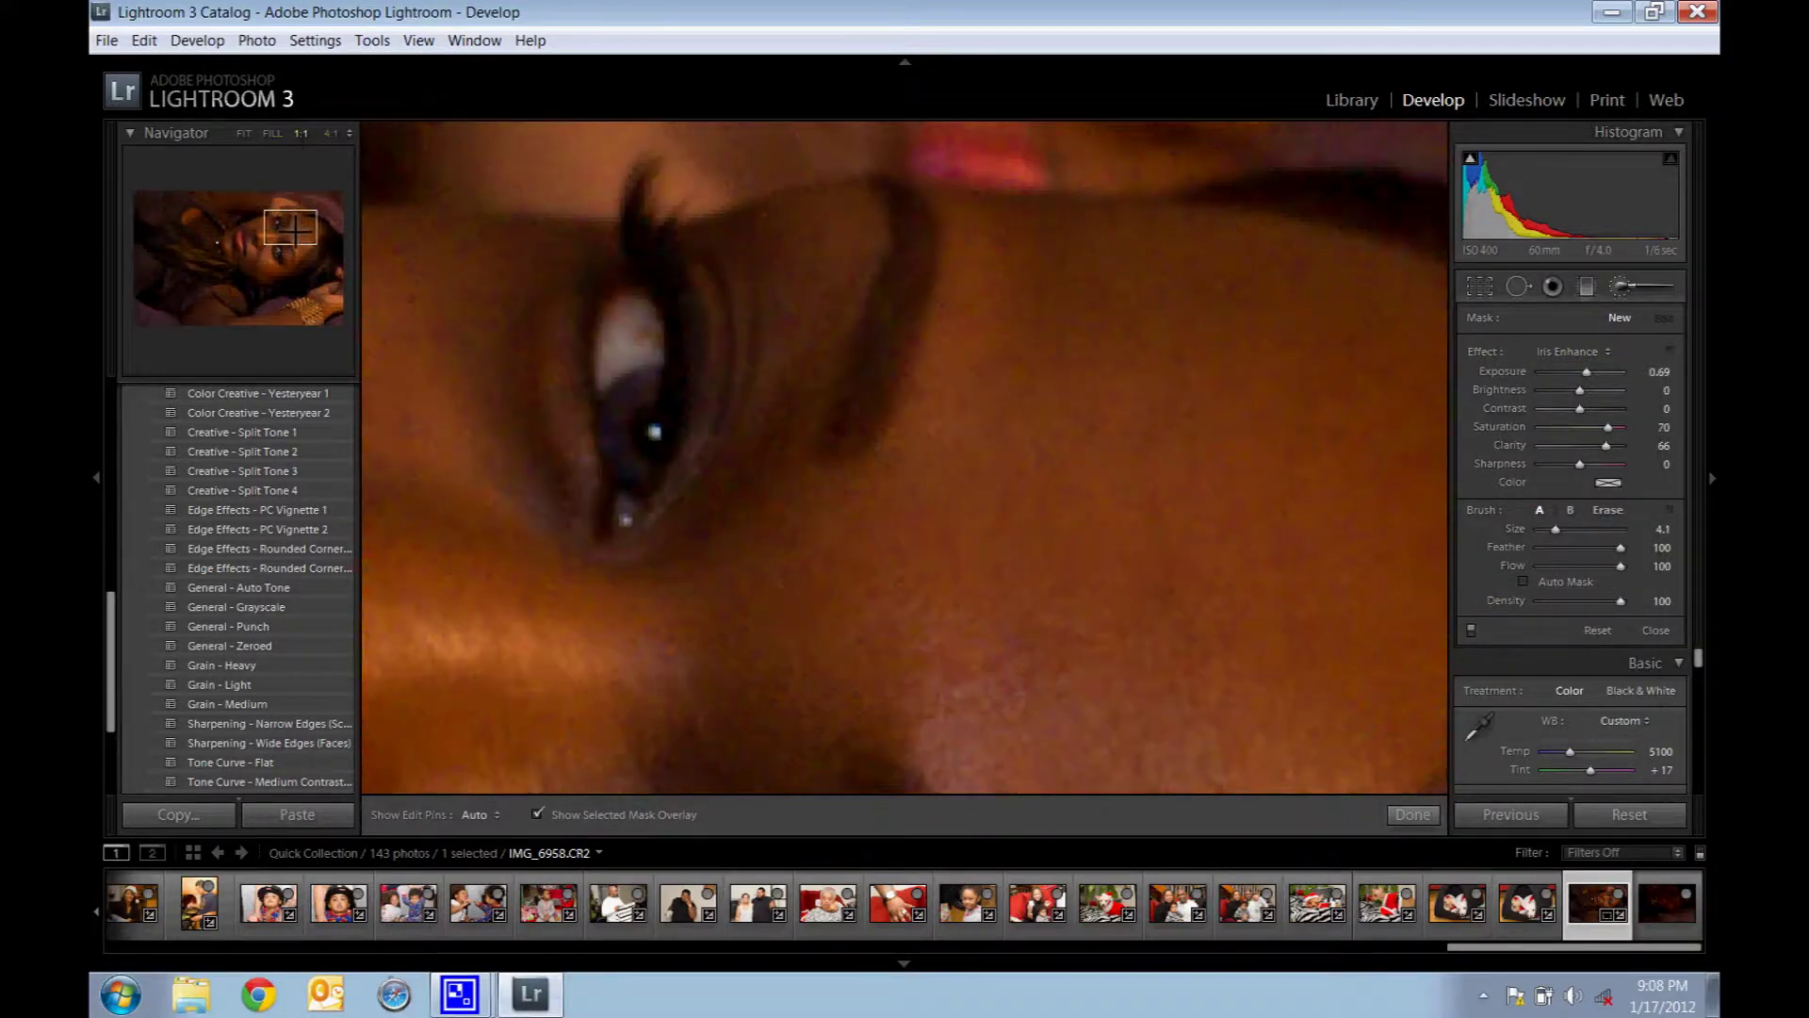
{"action": "left_click_drag", "start_coordinate": [294, 226], "coordinate": [284, 226]}
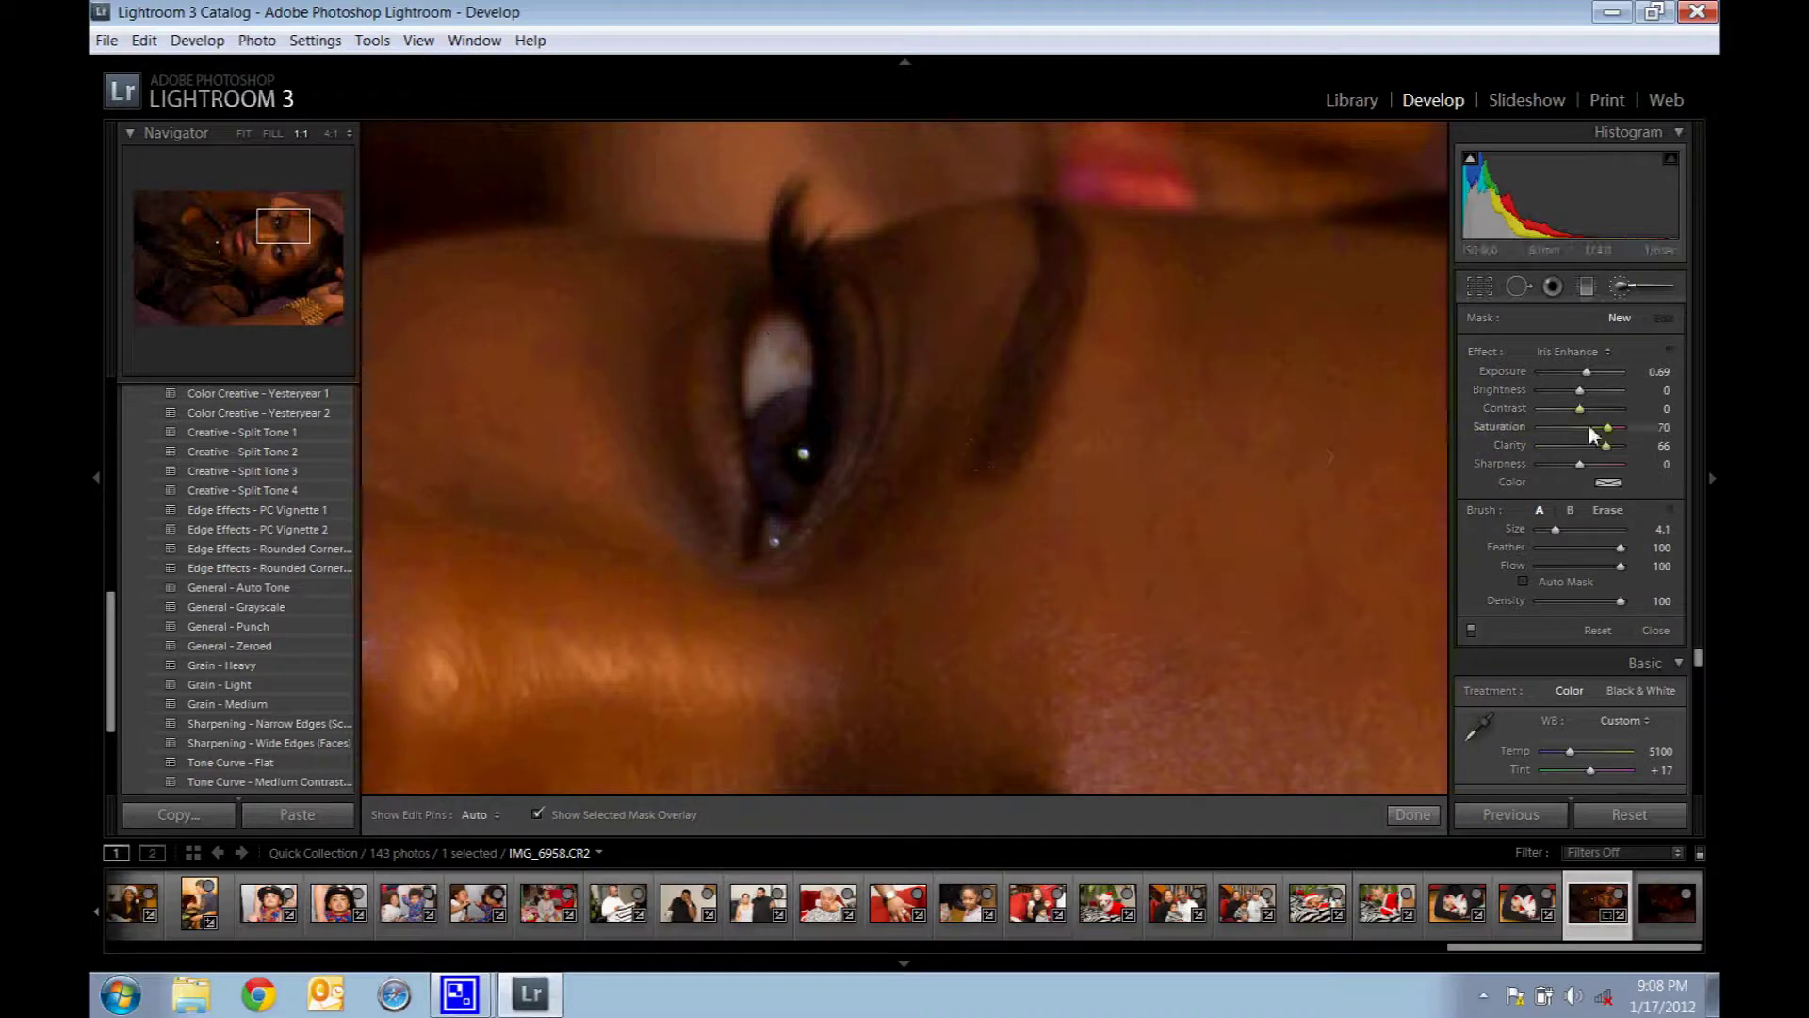
{"action": "left_click_drag", "start_coordinate": [1604, 433], "coordinate": [1580, 432]}
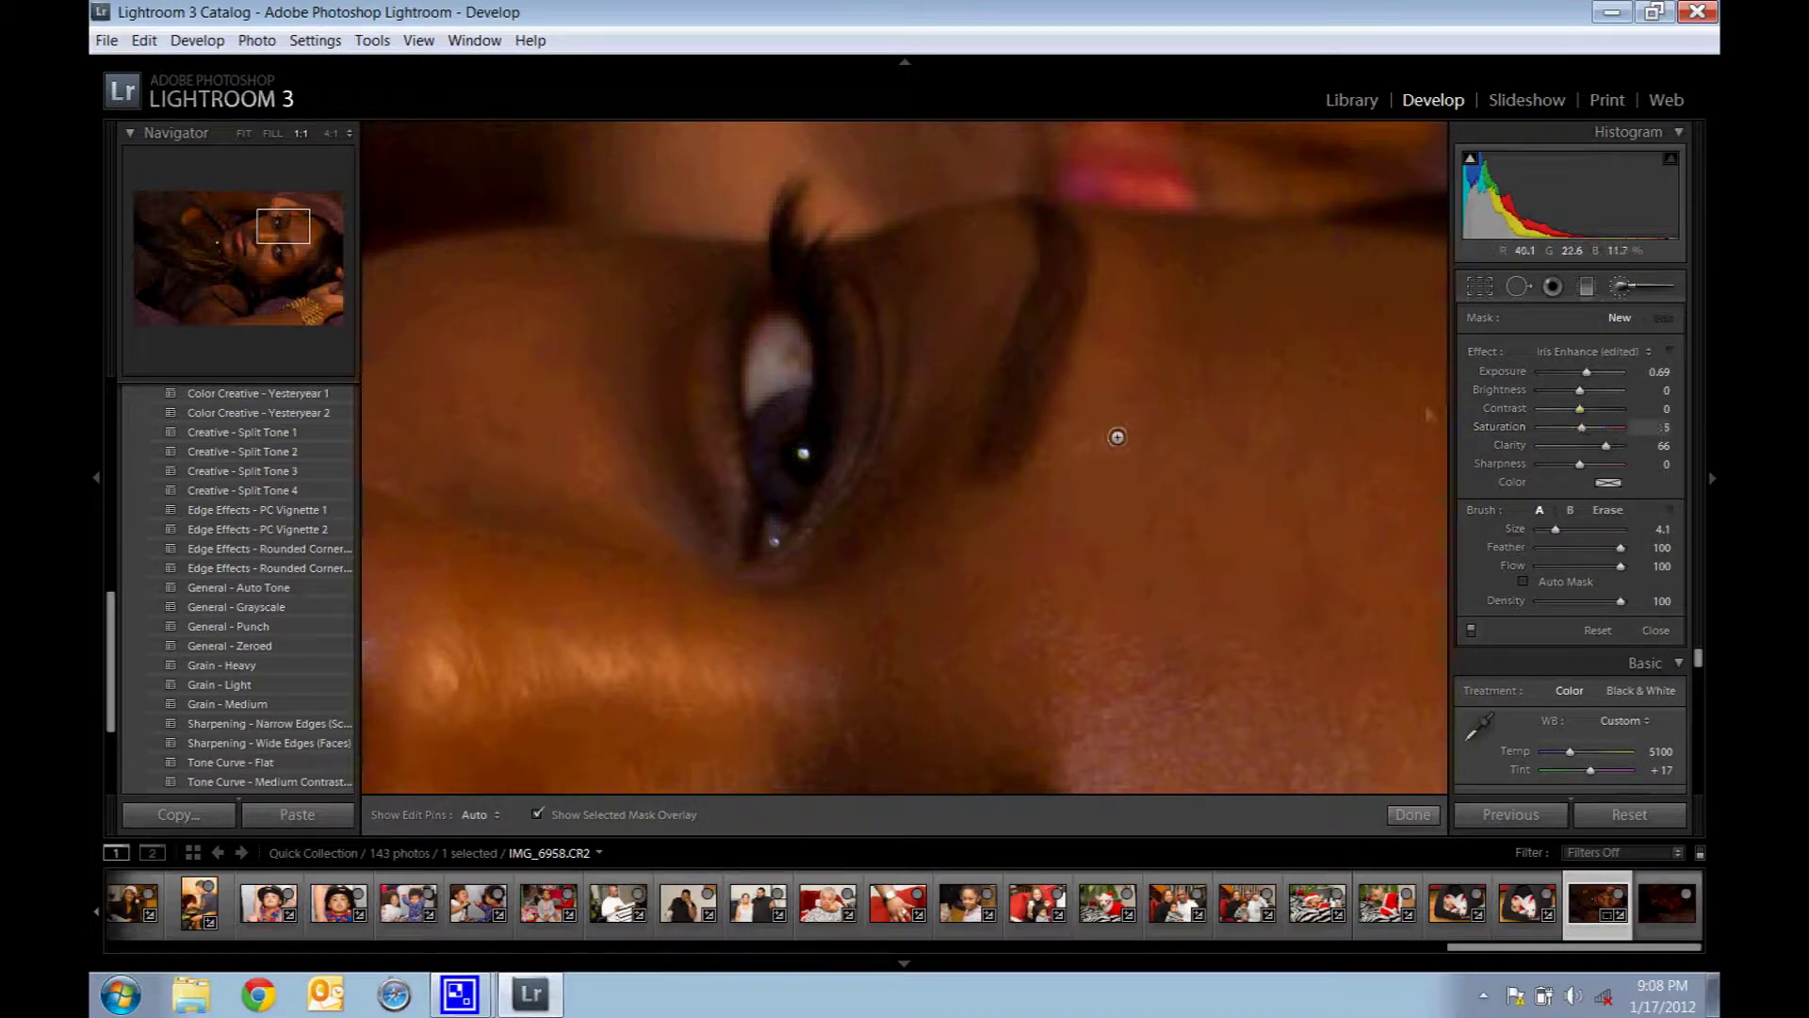
Paint the Iris Enhance adjustment over both irises with clarity set to 38, and finish the adjustment.
{"action": "key", "text": "h"}
{"action": "mouse_move", "coordinate": [796, 443]}
{"action": "left_mouse_down"}
{"action": "mouse_move", "coordinate": [792, 465]}
{"action": "mouse_move", "coordinate": [791, 443]}
{"action": "left_mouse_up"}
{"action": "key", "text": "h"}
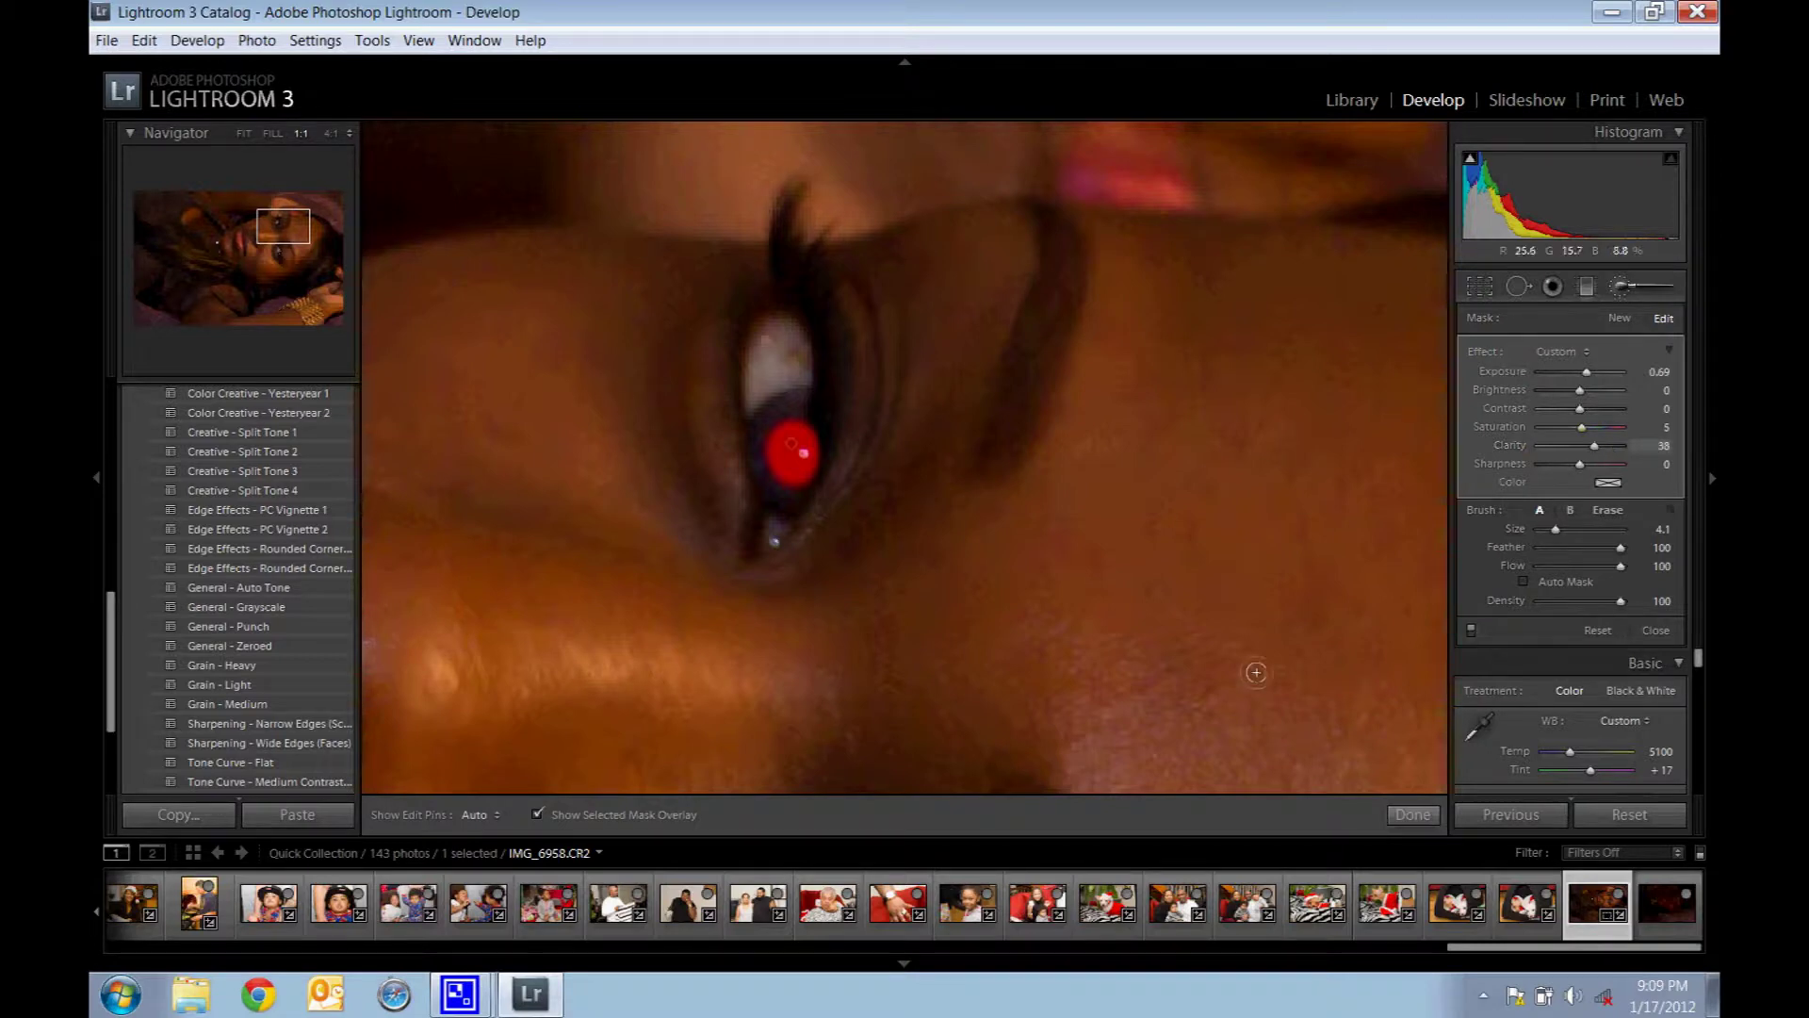
{"action": "left_click_drag", "start_coordinate": [293, 237], "coordinate": [300, 269]}
{"action": "key", "text": "h"}
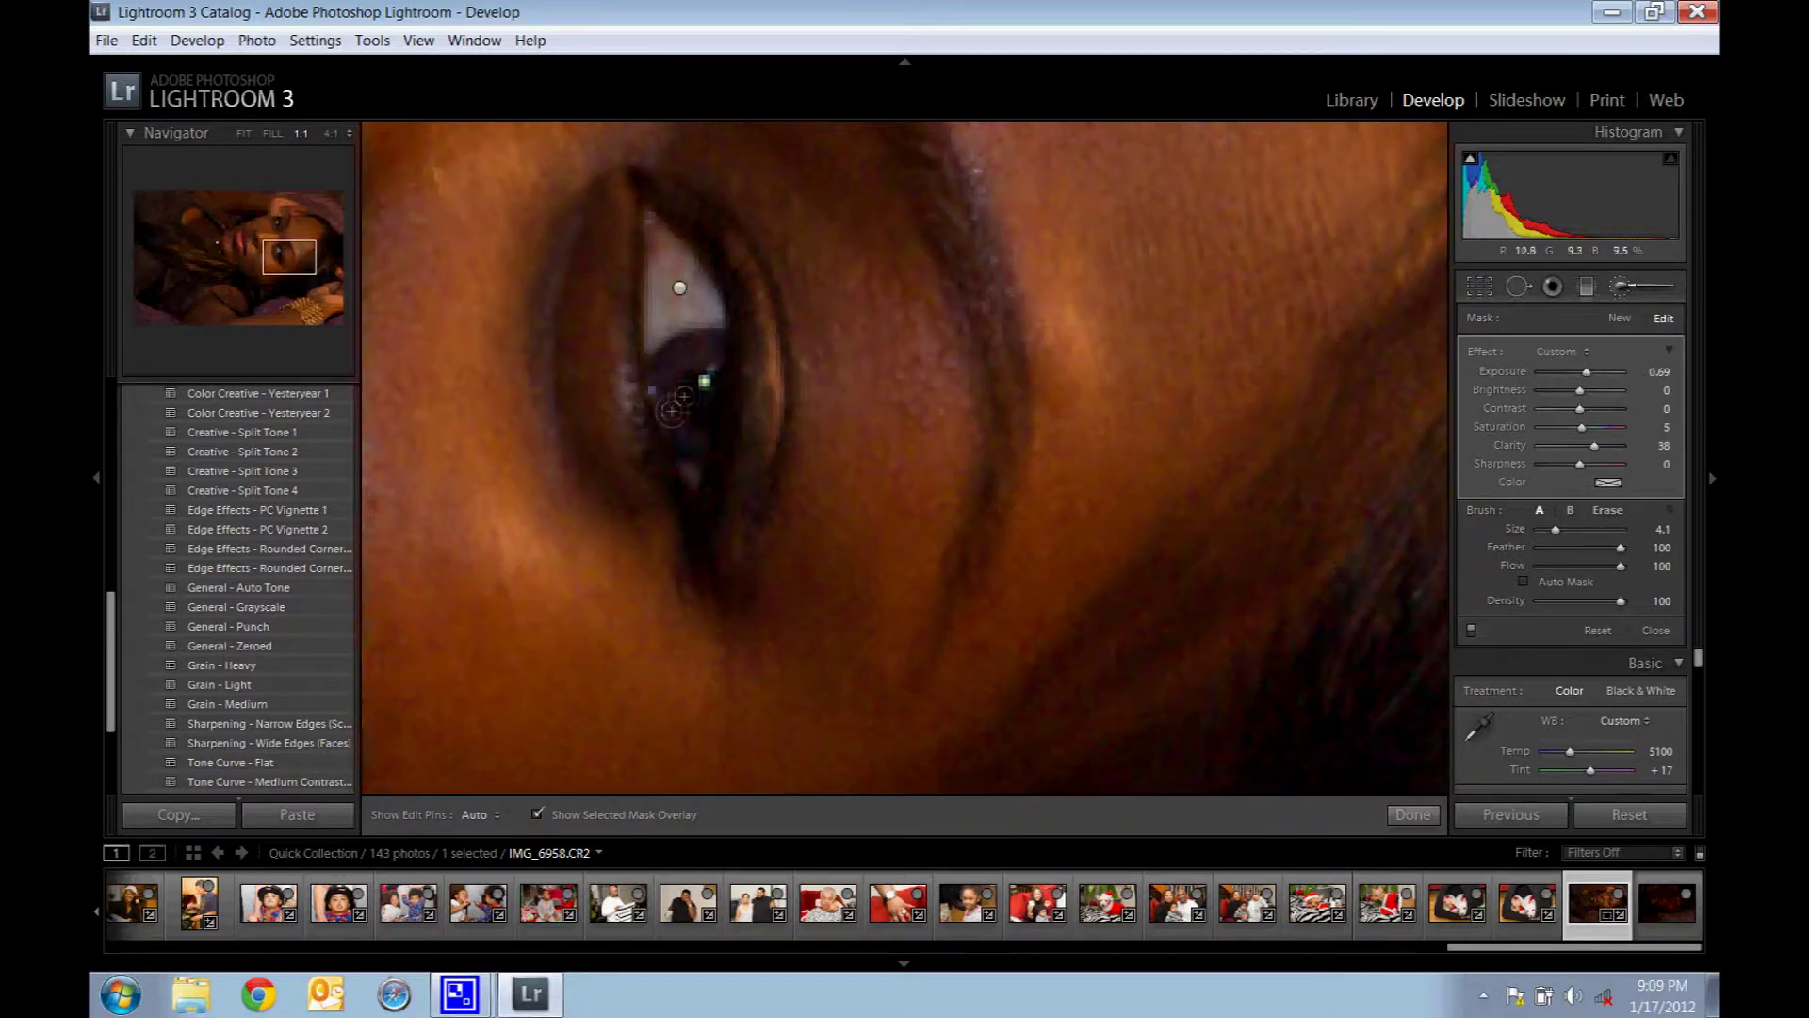
{"action": "left_click", "coordinate": [697, 387]}
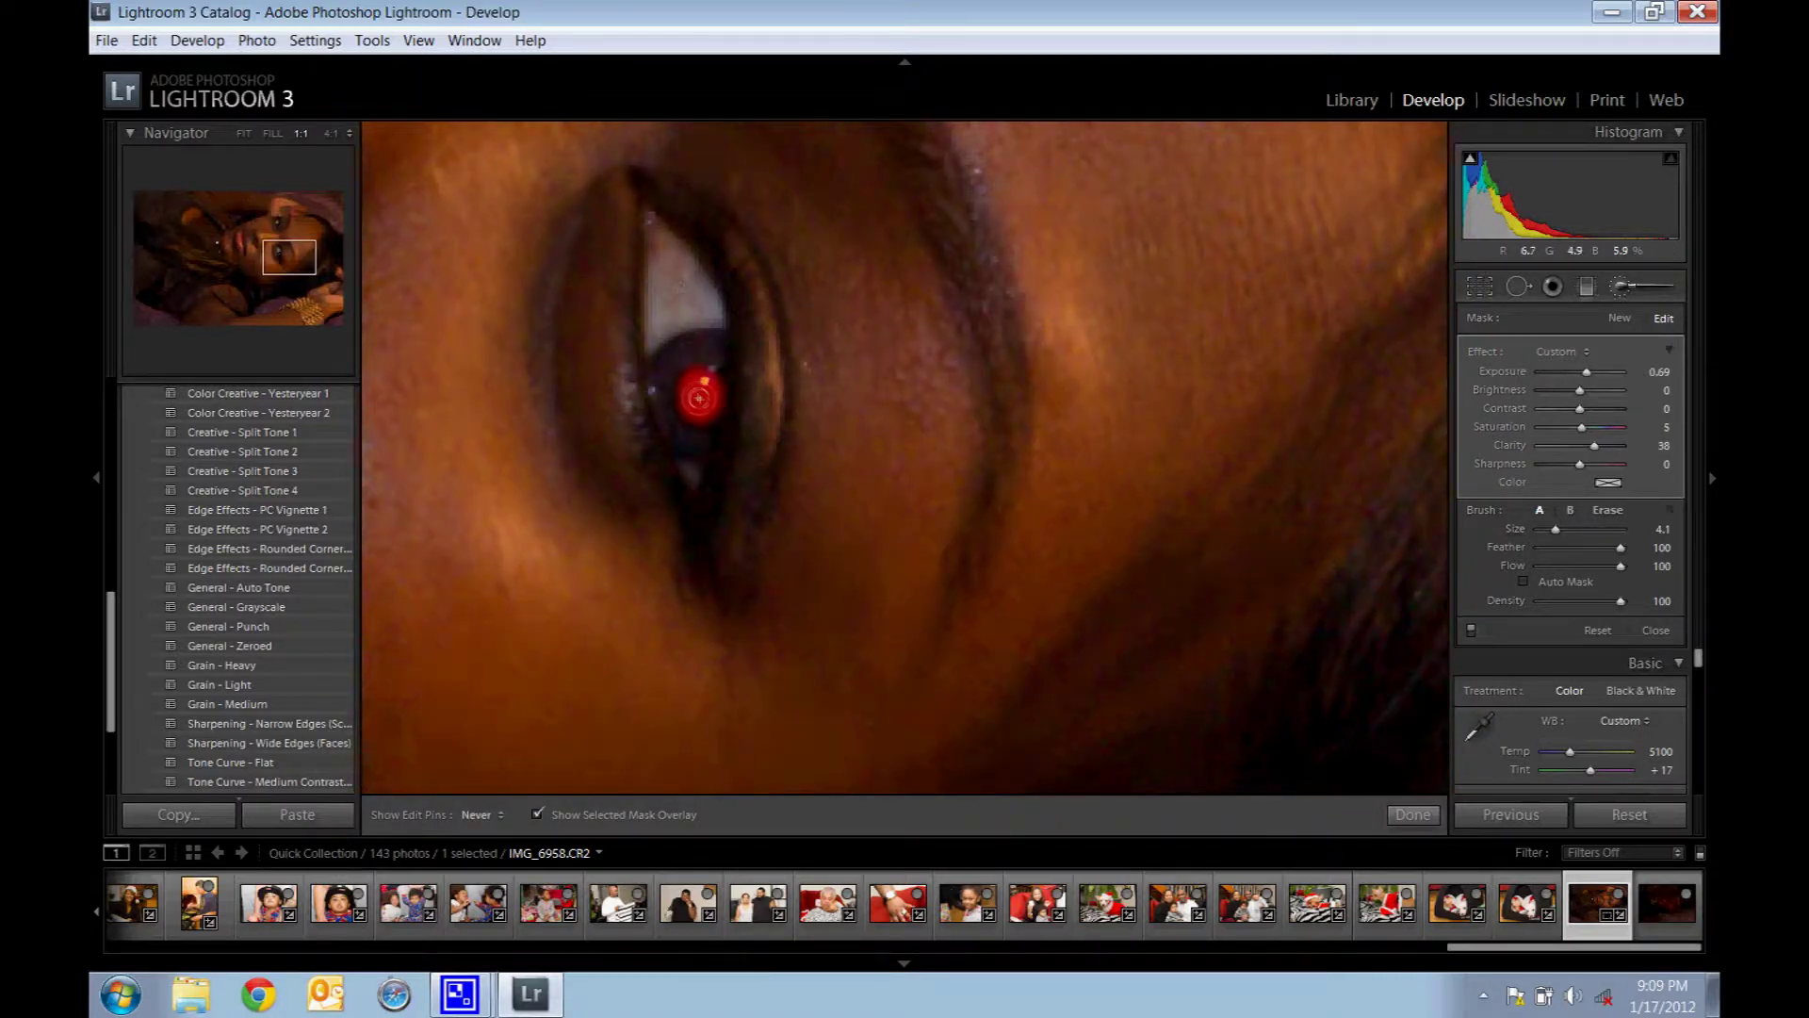
{"action": "left_click", "coordinate": [1410, 814]}
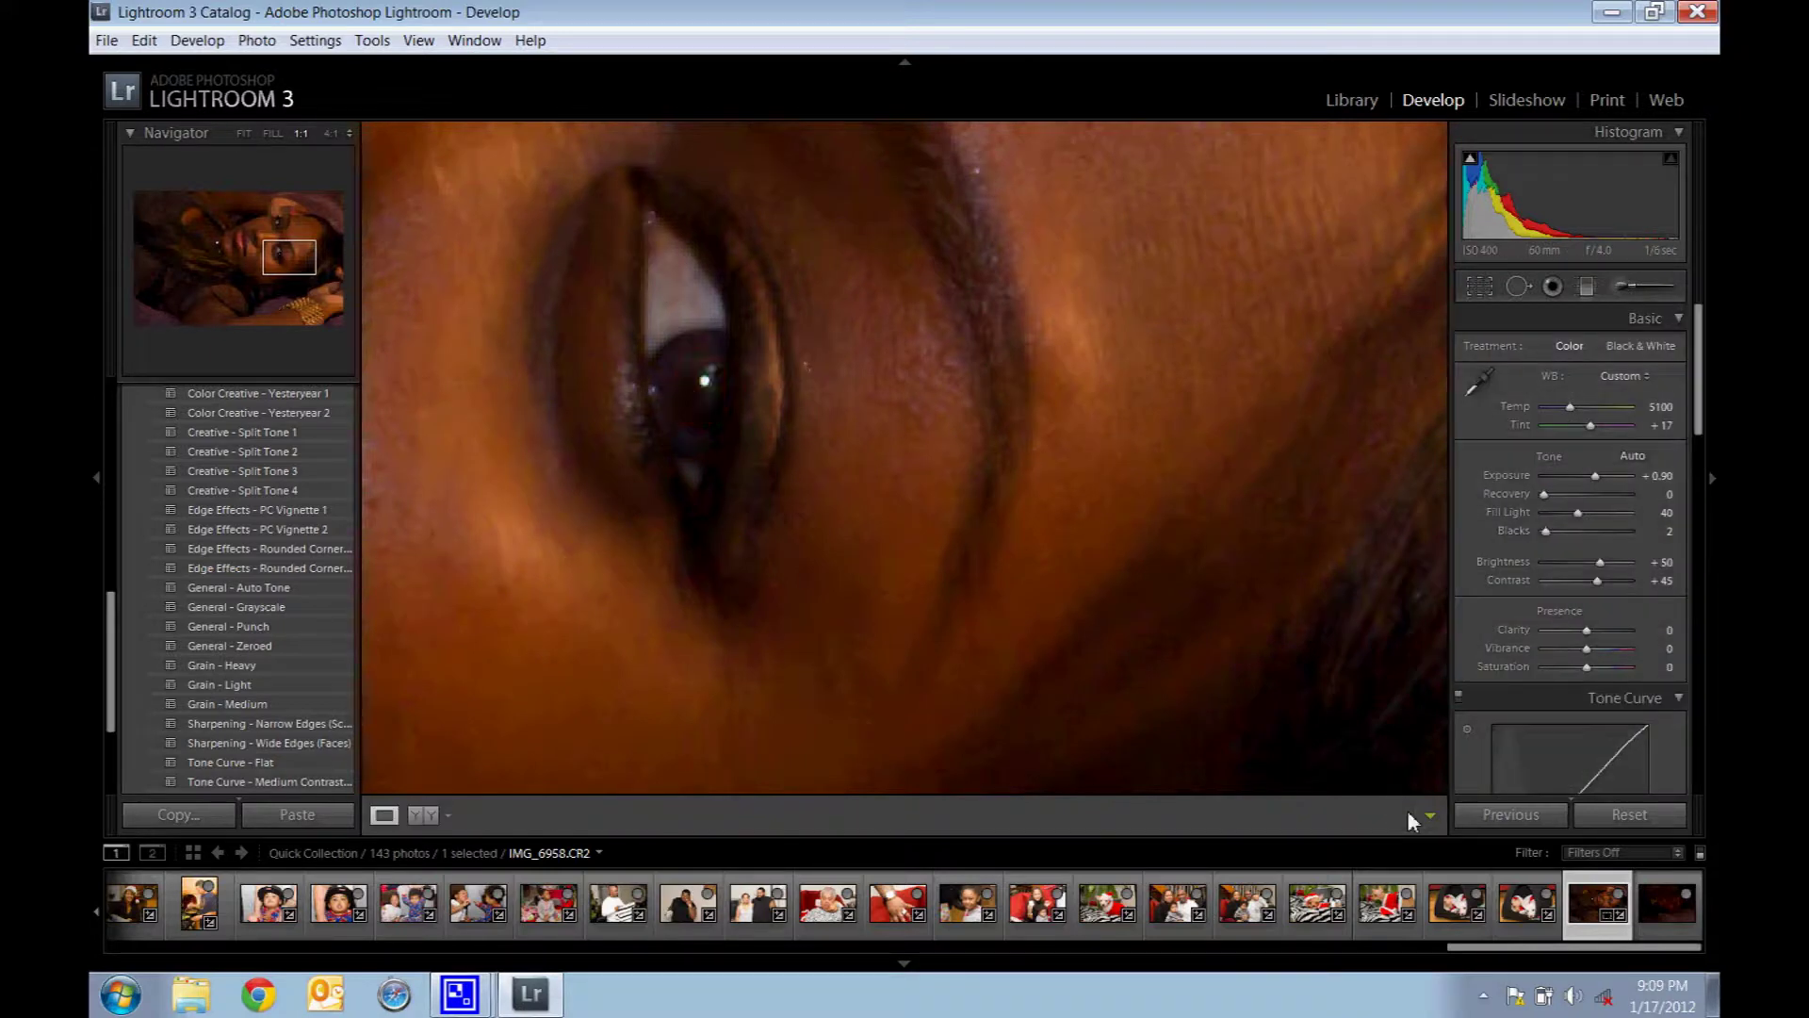
Start another Adjustment Brush adjustment with the portrait filling the view.
{"action": "left_click", "coordinate": [273, 133]}
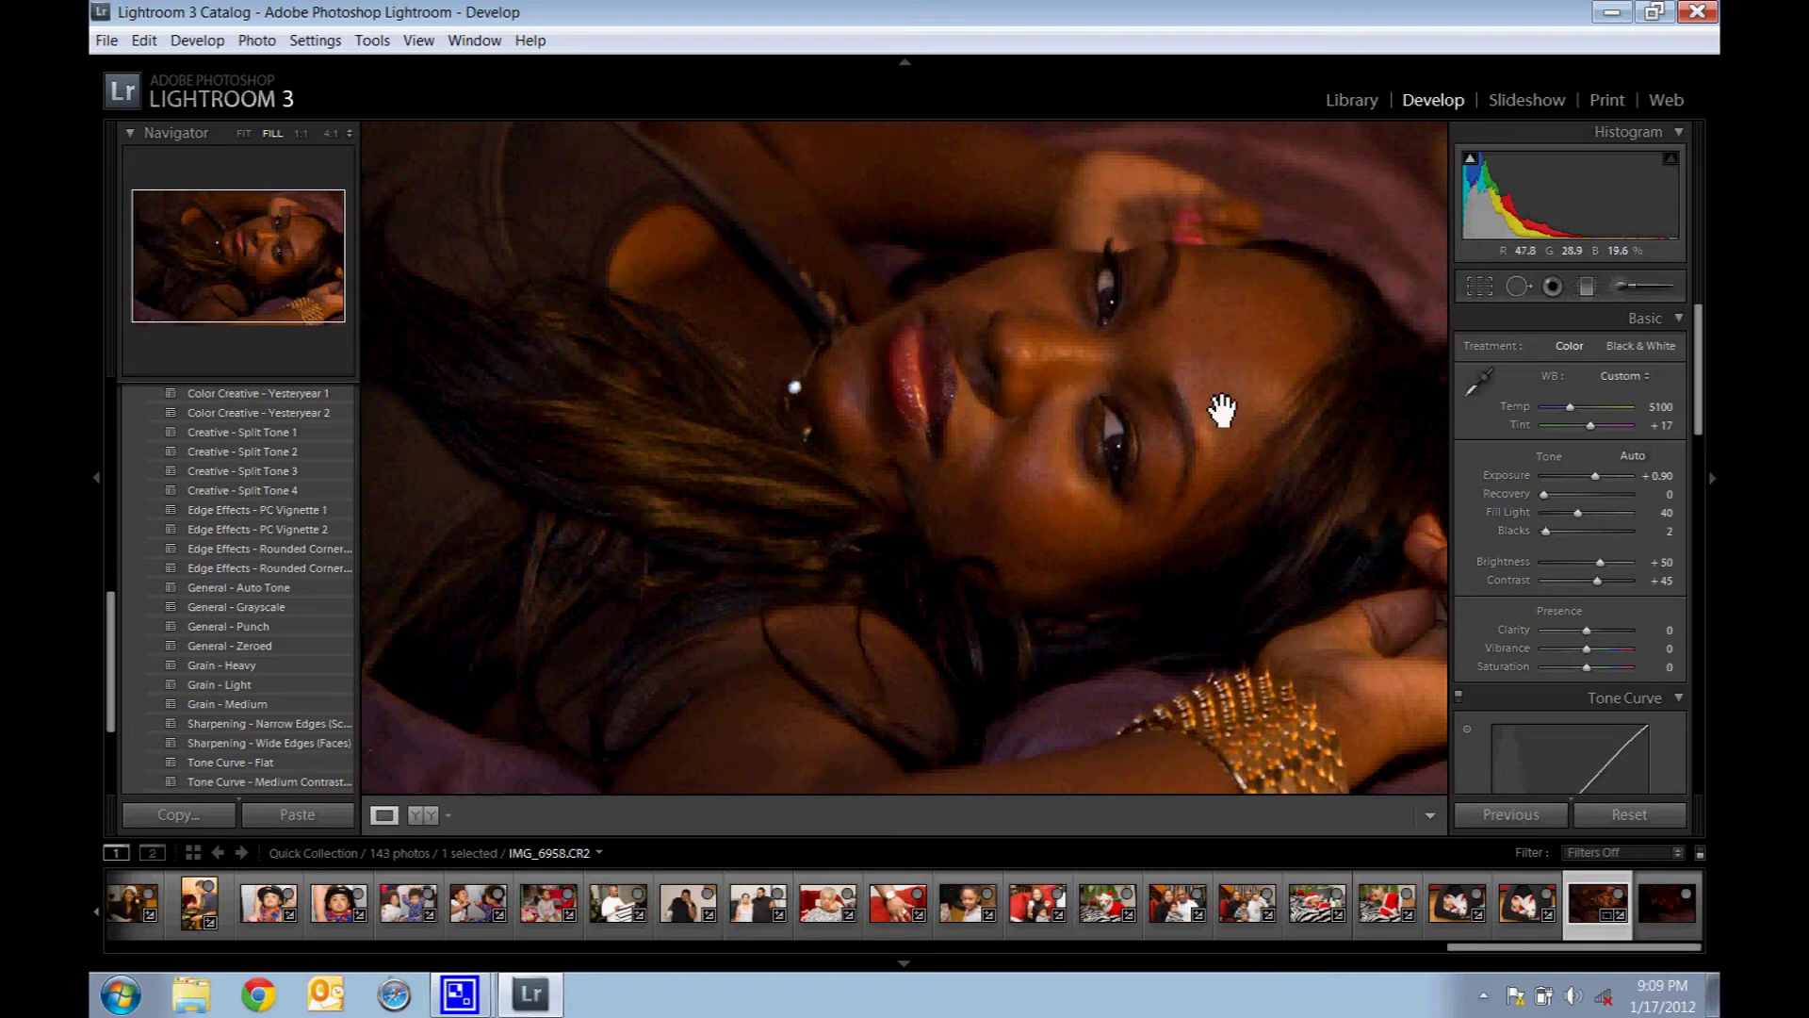
{"action": "left_click", "coordinate": [1623, 287]}
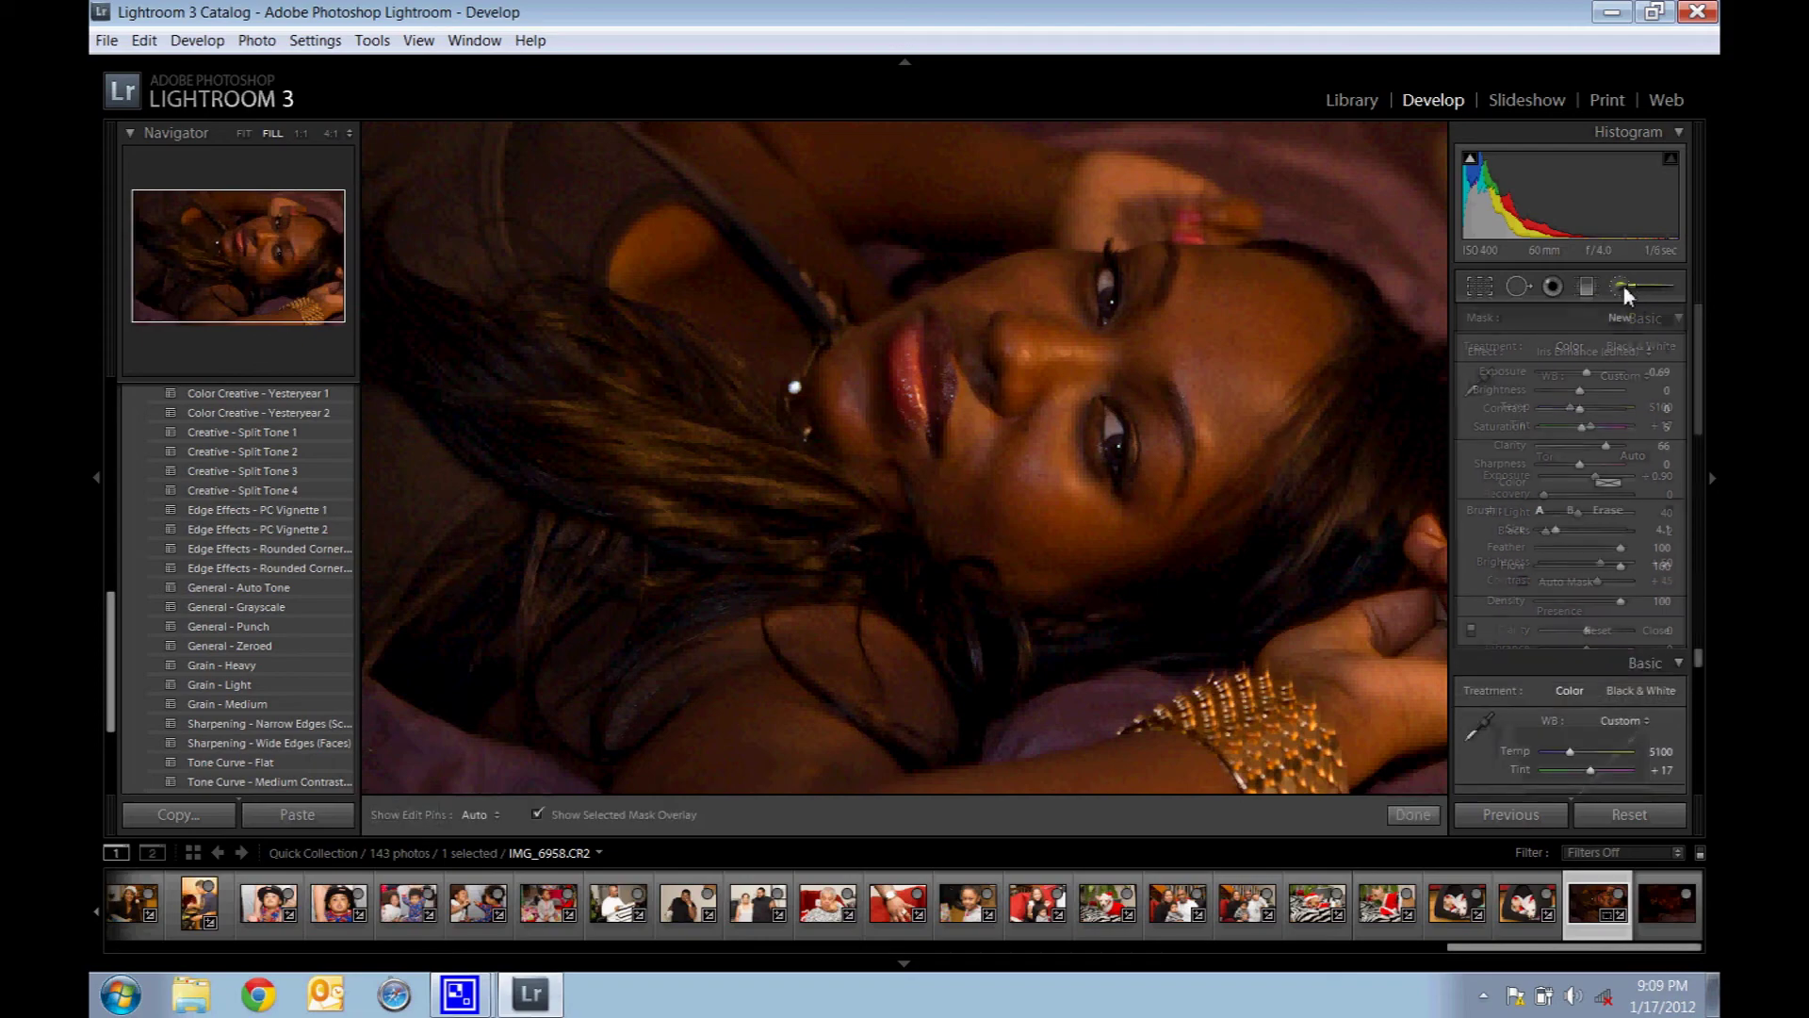